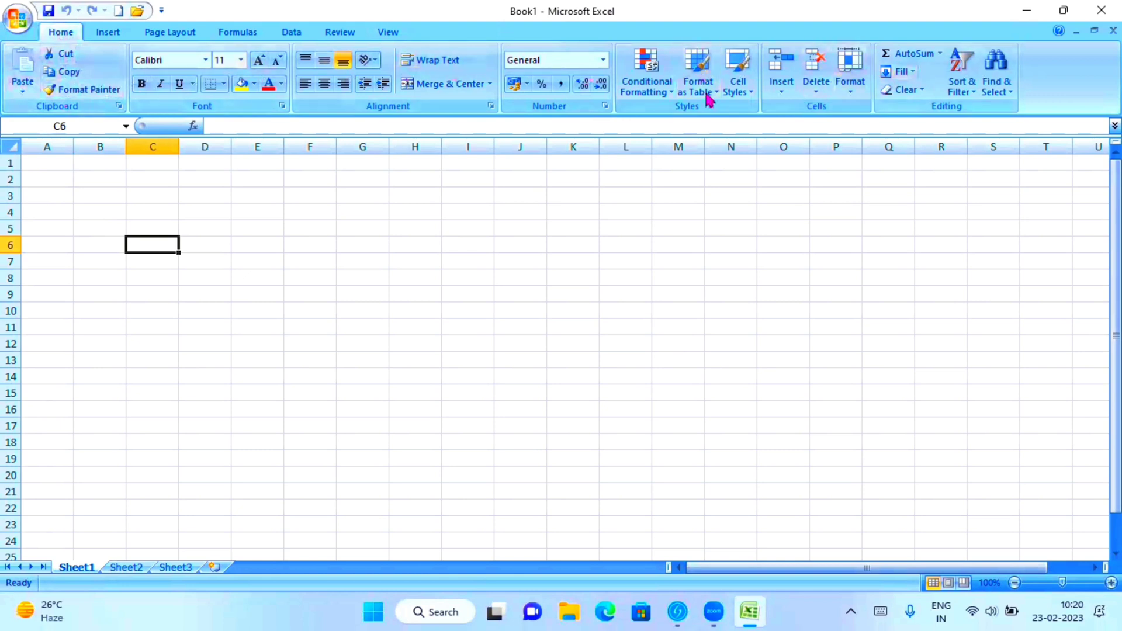
left_click(111, 36)
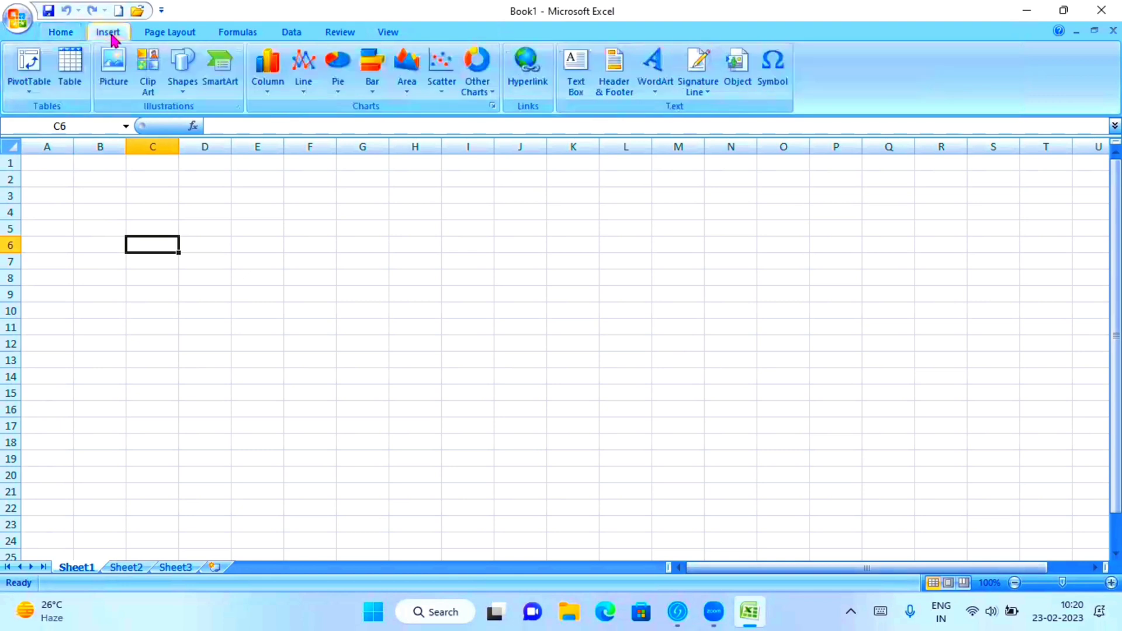
left_click(161, 36)
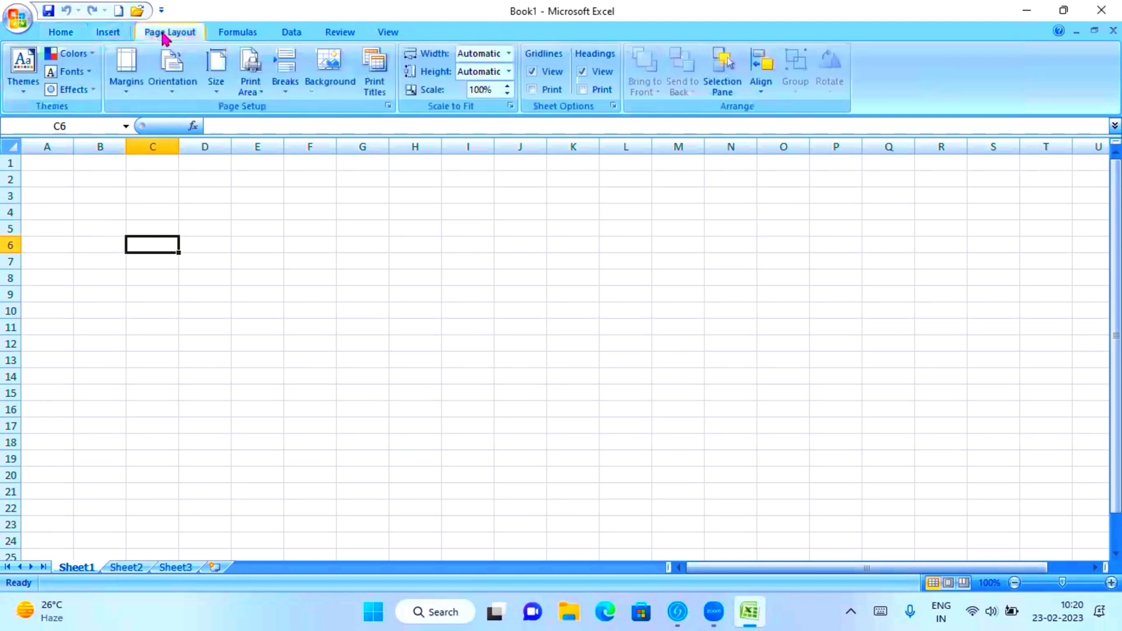
left_click(59, 36)
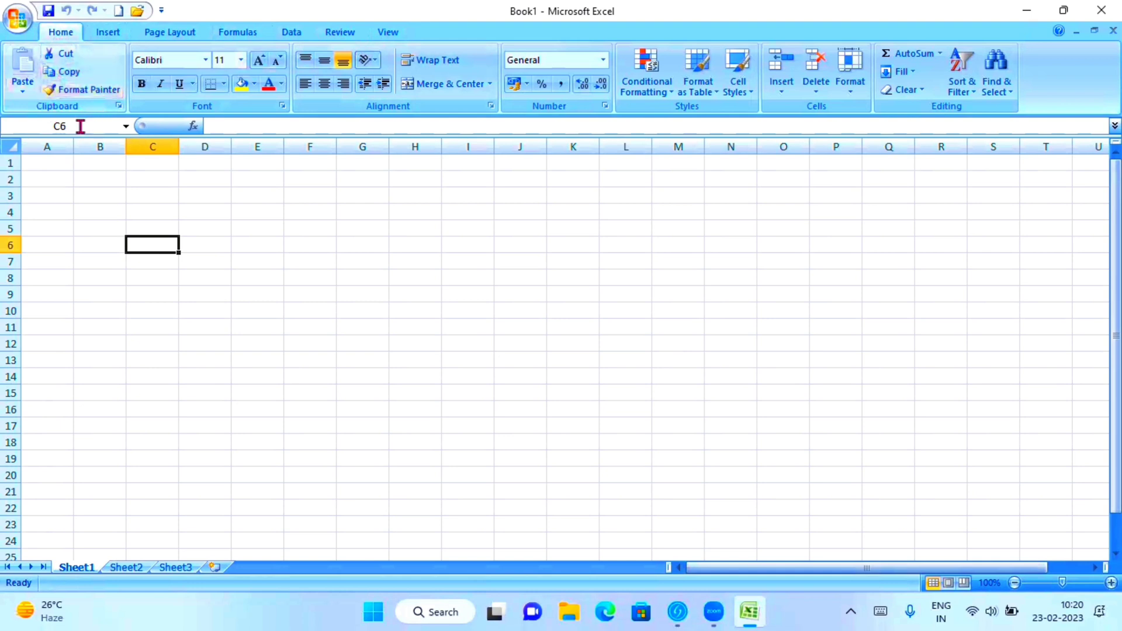
left_click(67, 176)
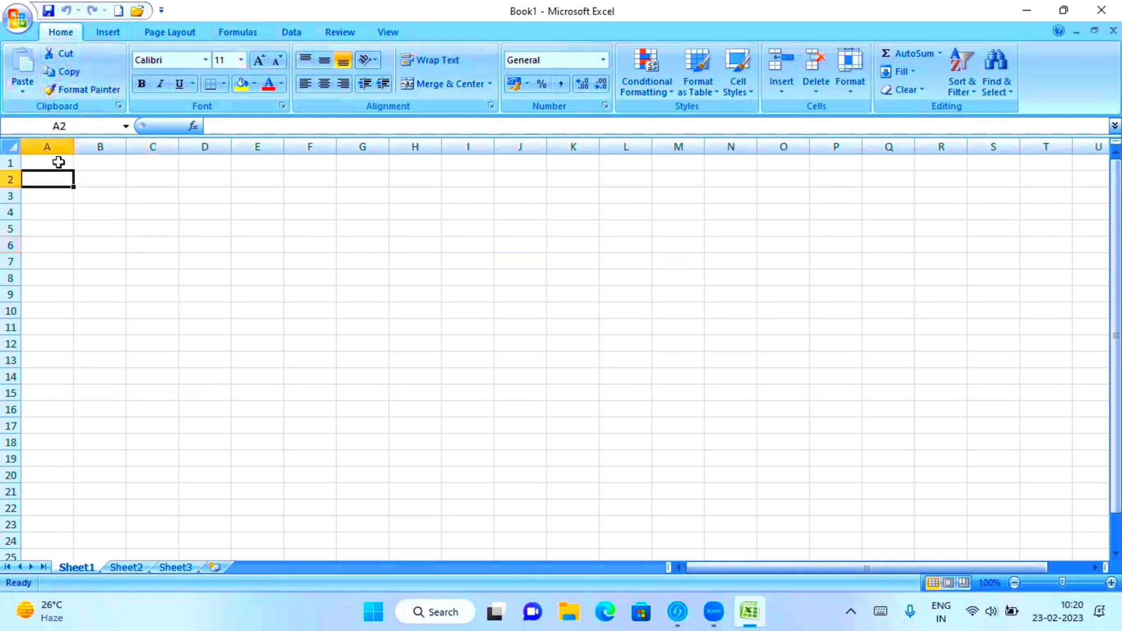
left_click(58, 162)
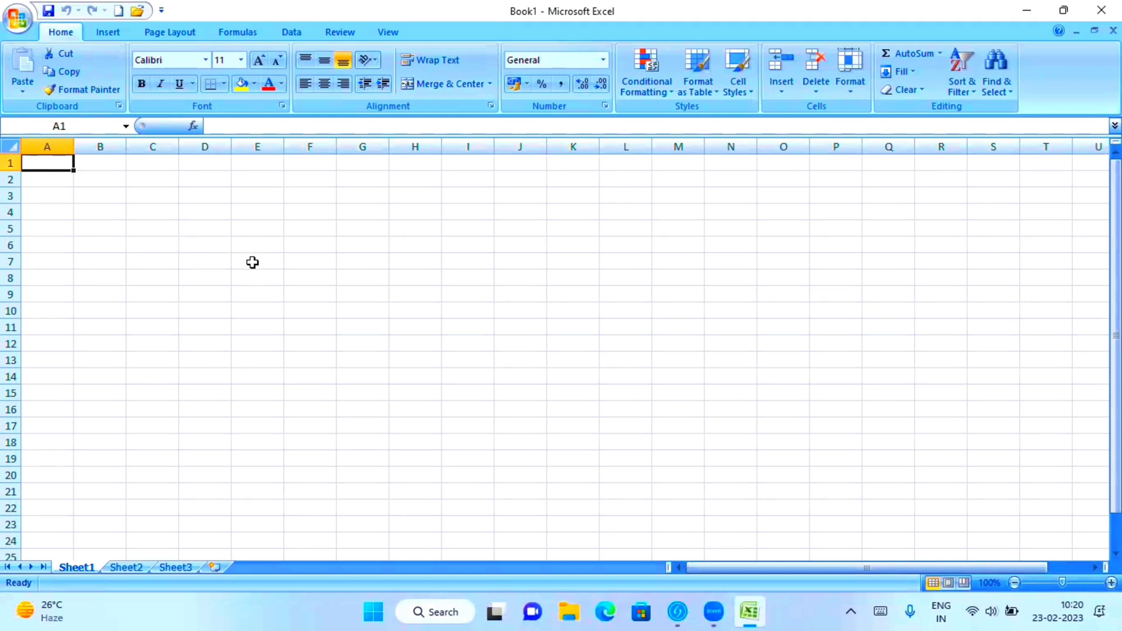
Step: Open the recent workbook Formula part and go to its Sheet2 worksheet
left_click(18, 18)
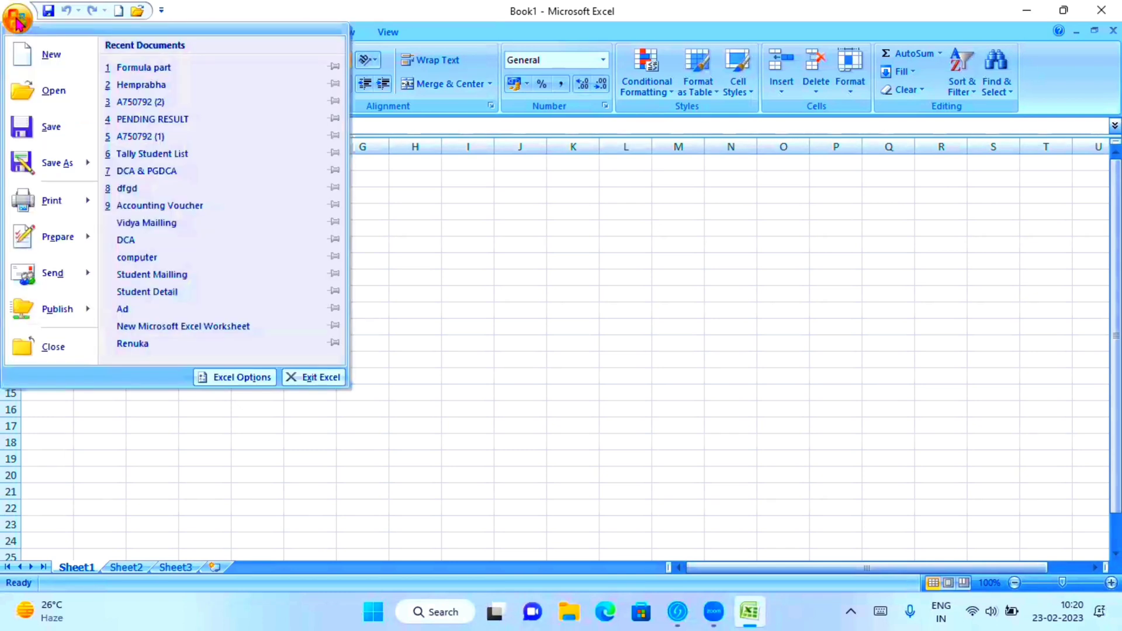
left_click(195, 69)
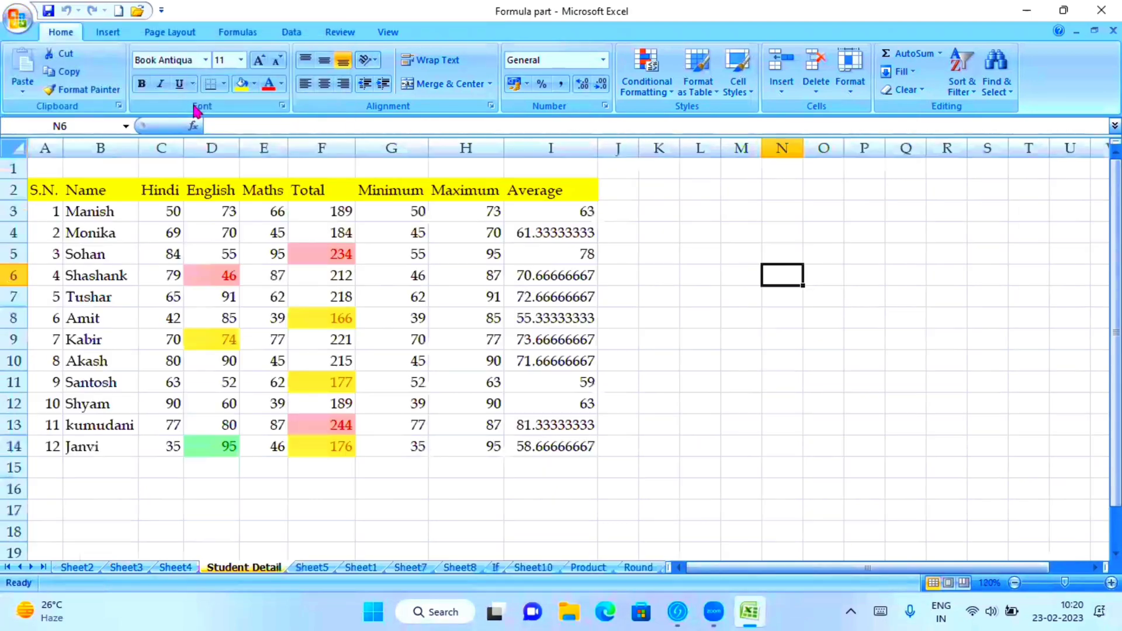
left_click(644, 290)
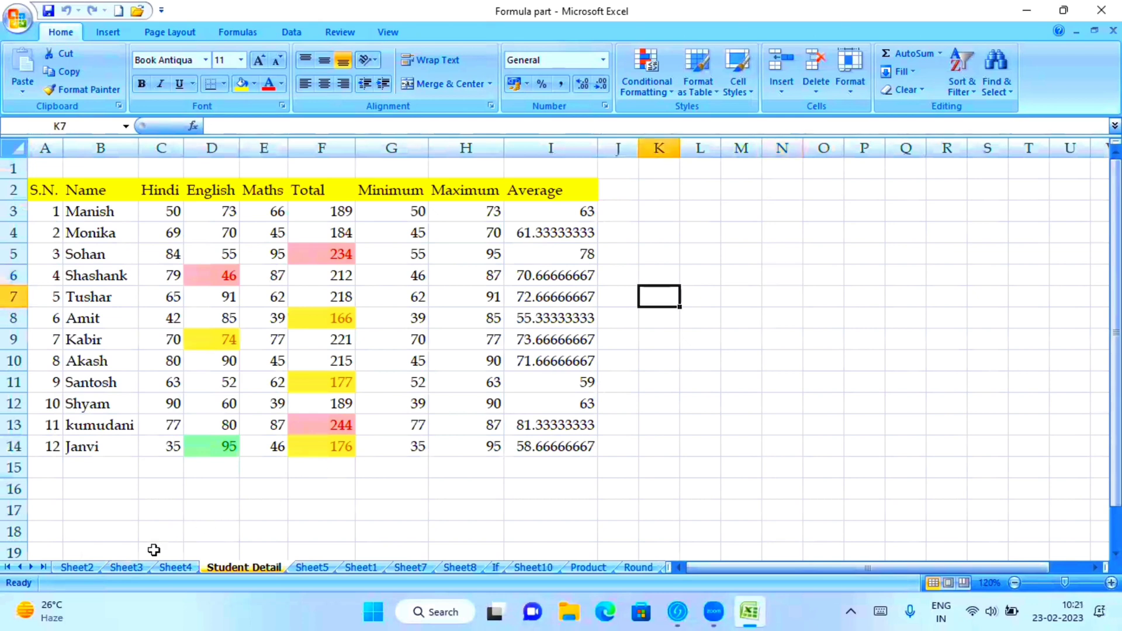
left_click(169, 570)
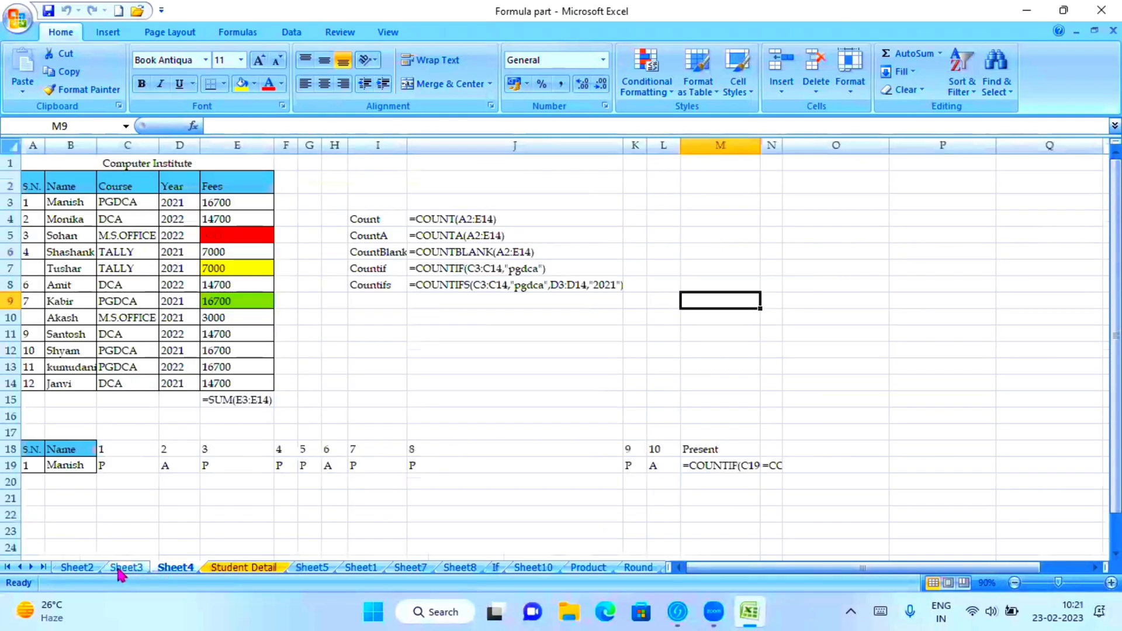
left_click(124, 568)
left_click(79, 569)
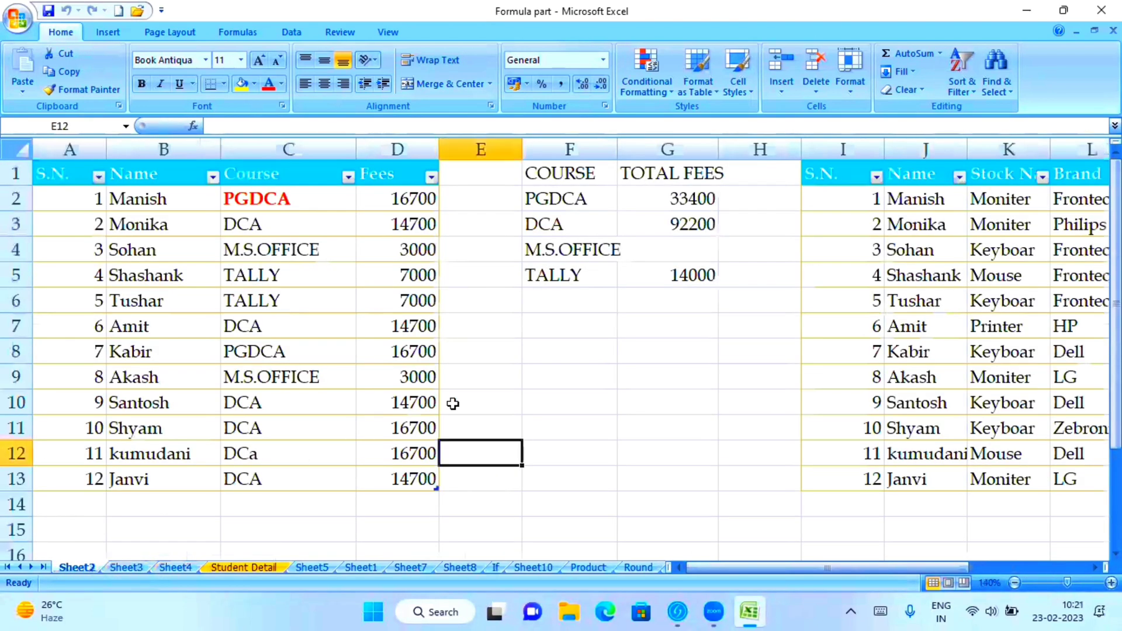
left_click(515, 377)
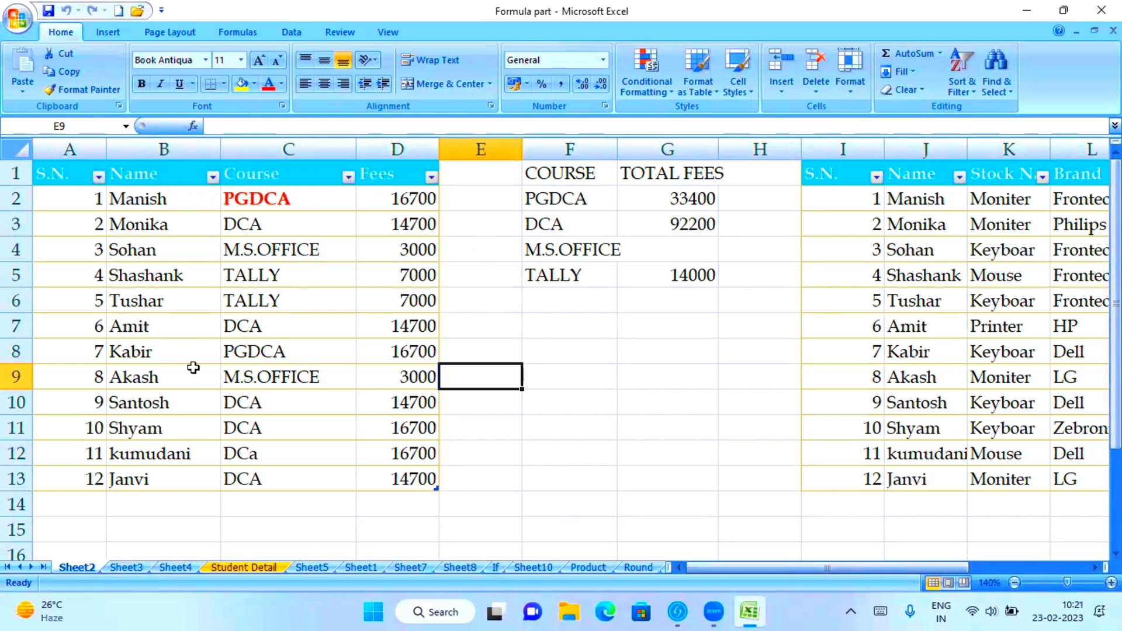
left_click(490, 430)
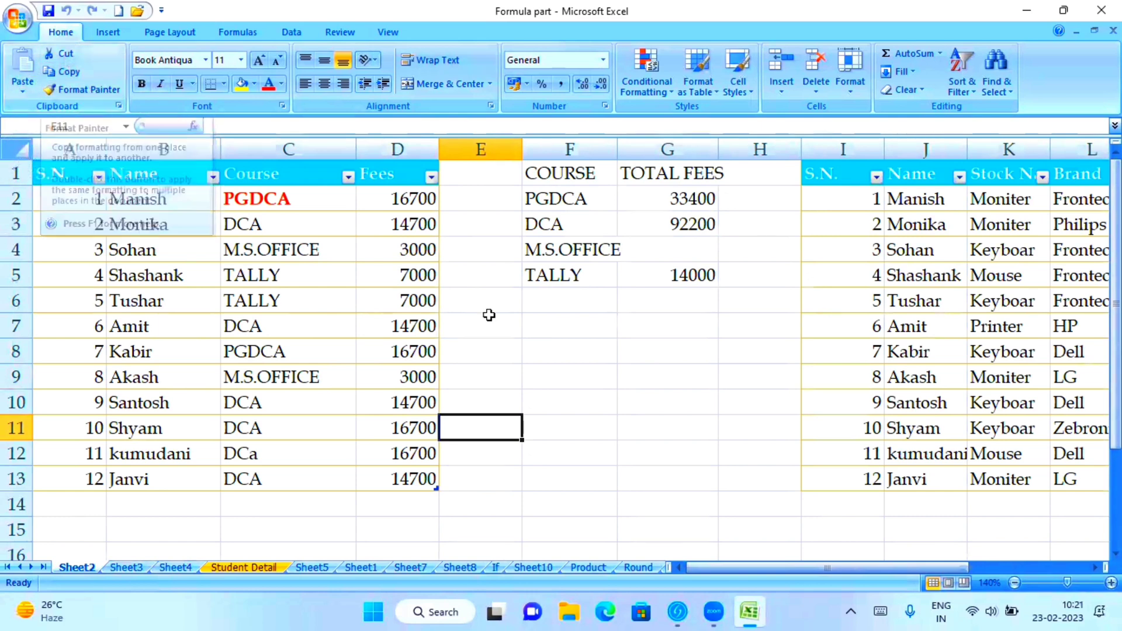
left_click(546, 325)
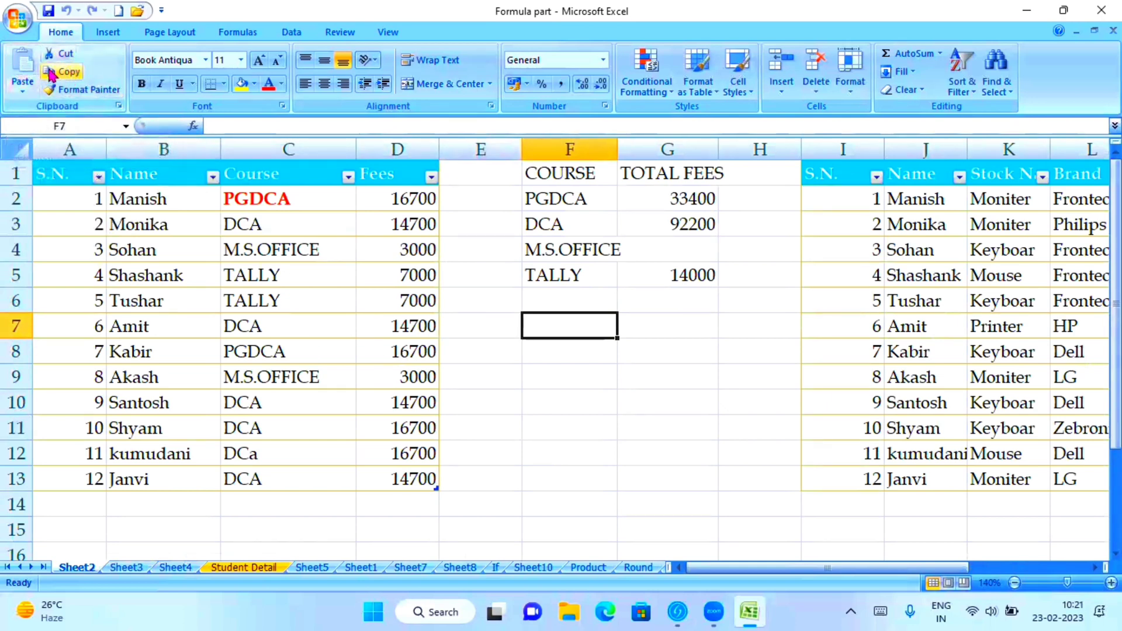
left_click(529, 353)
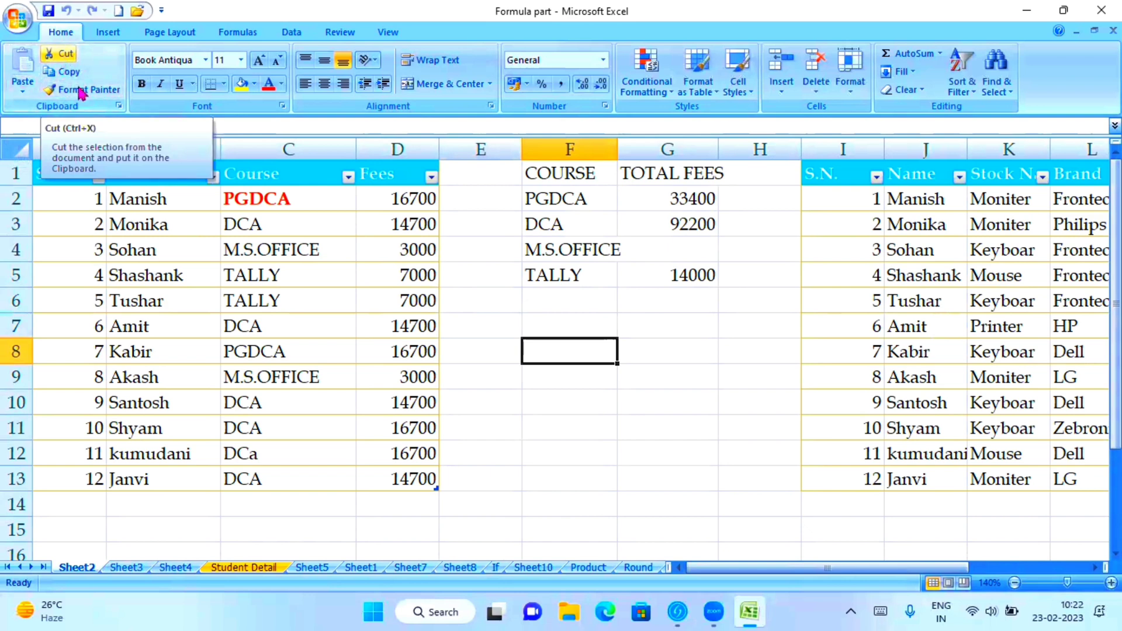
Step: Cut the name in cell B10 and paste it into B14, just below the table
scroll(205, 462, "down", 1)
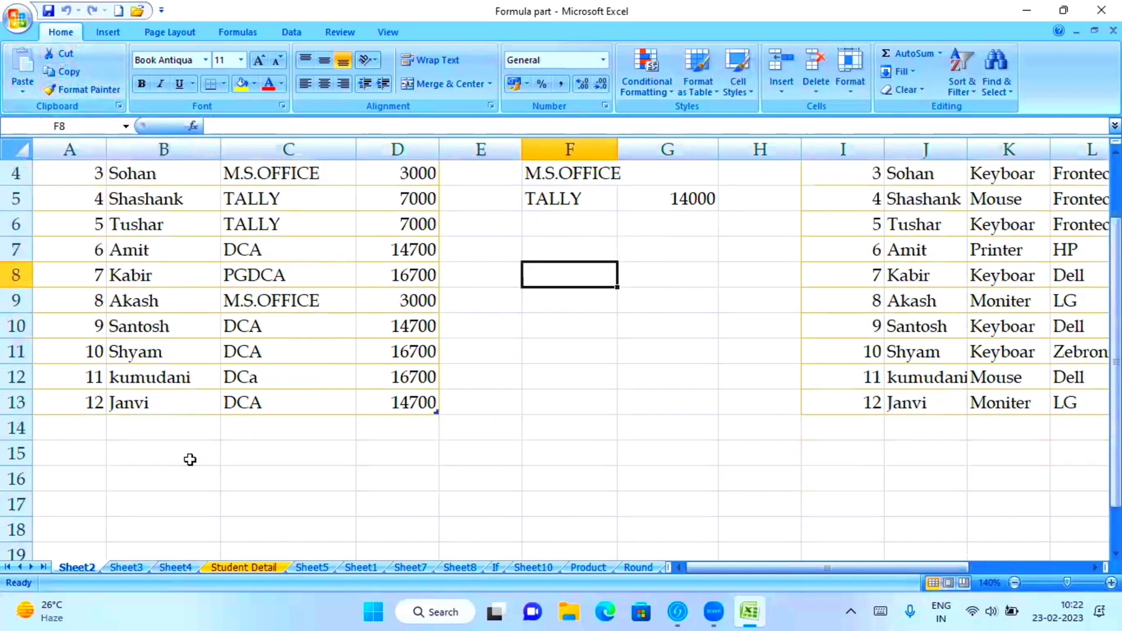
left_click(136, 323)
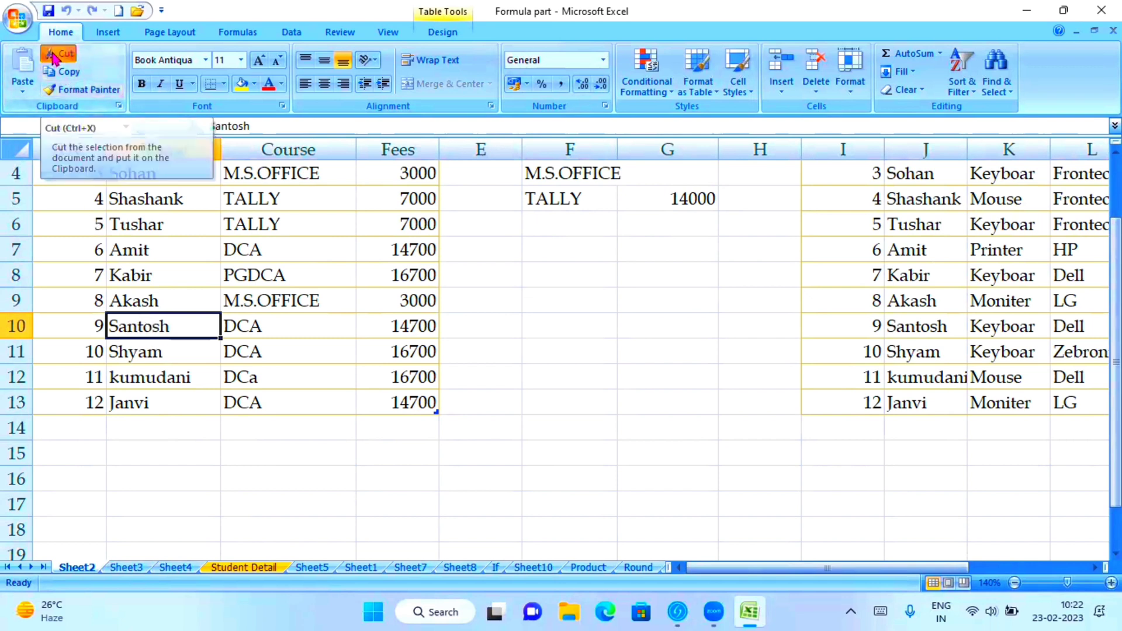
left_click(56, 70)
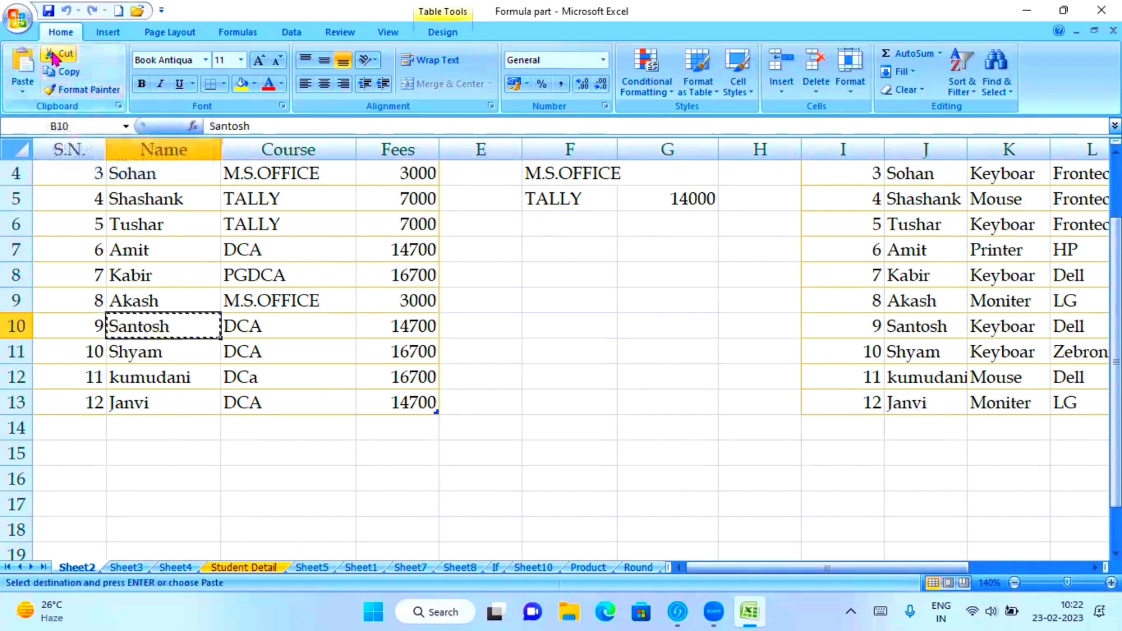
left_click(127, 425)
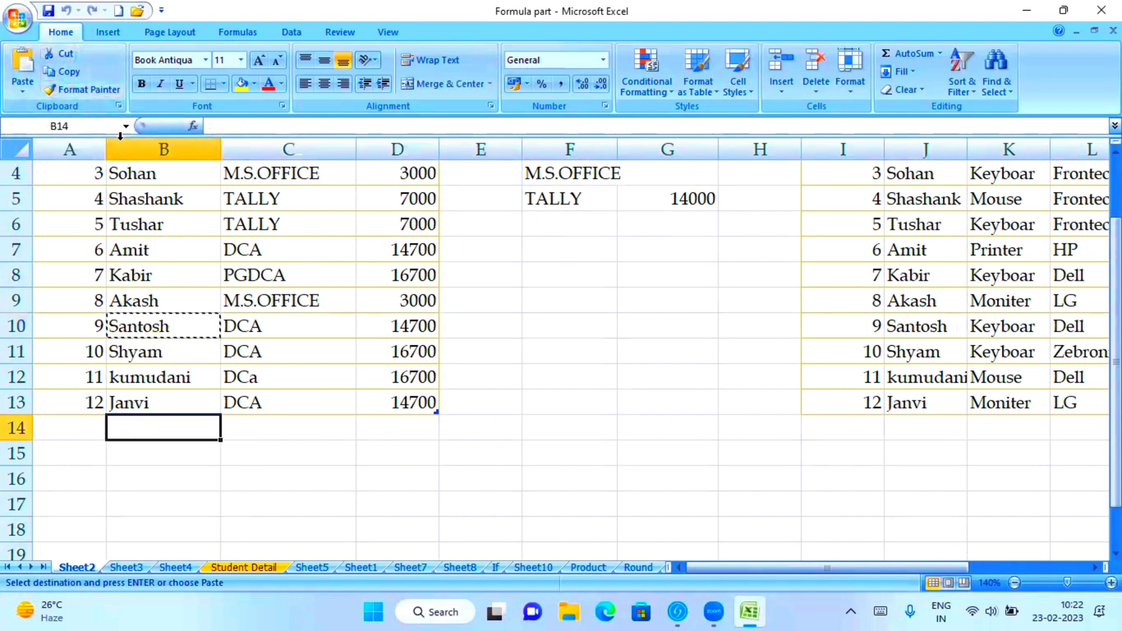
left_click(33, 63)
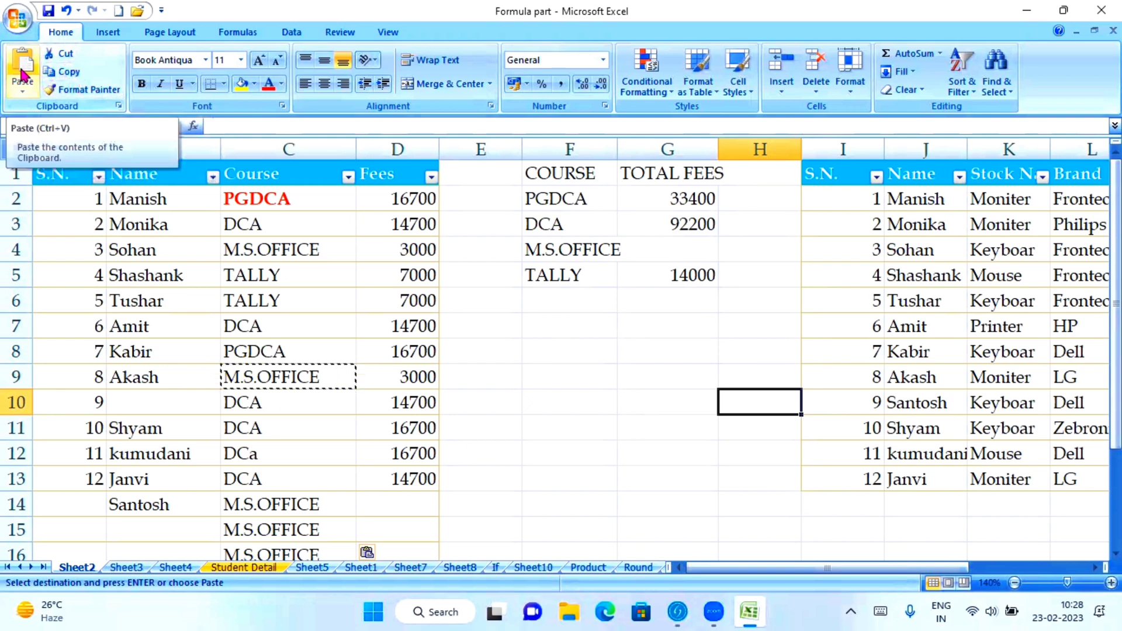
Step: Cut the first two names in B2:B3 and paste them starting at cell F7
left_click(588, 333)
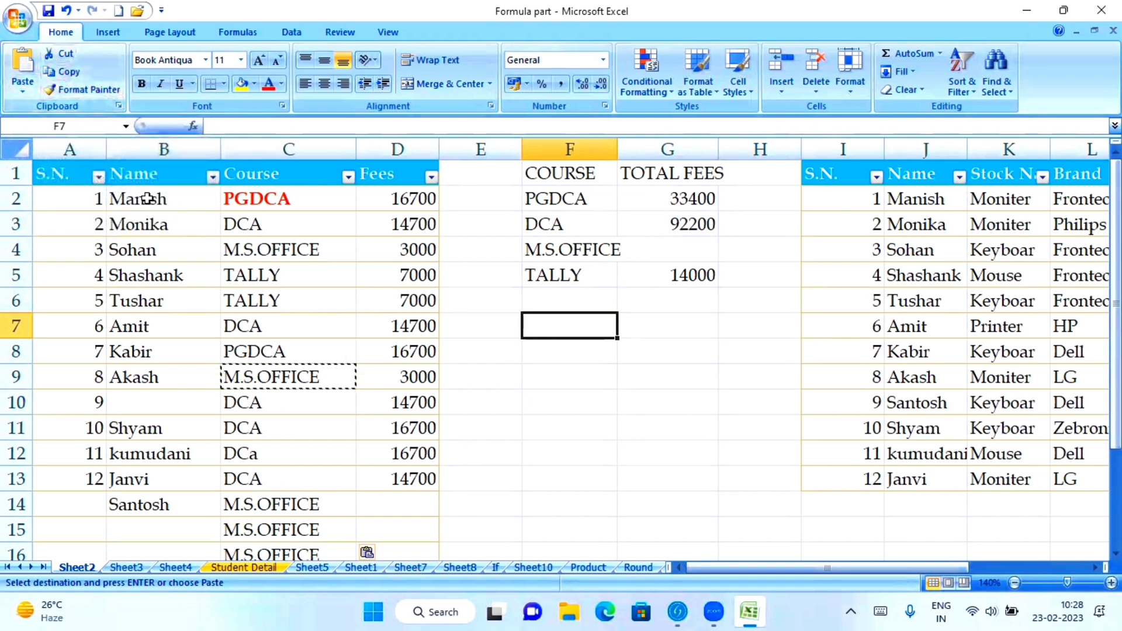
left_click_drag(150, 198, 153, 224)
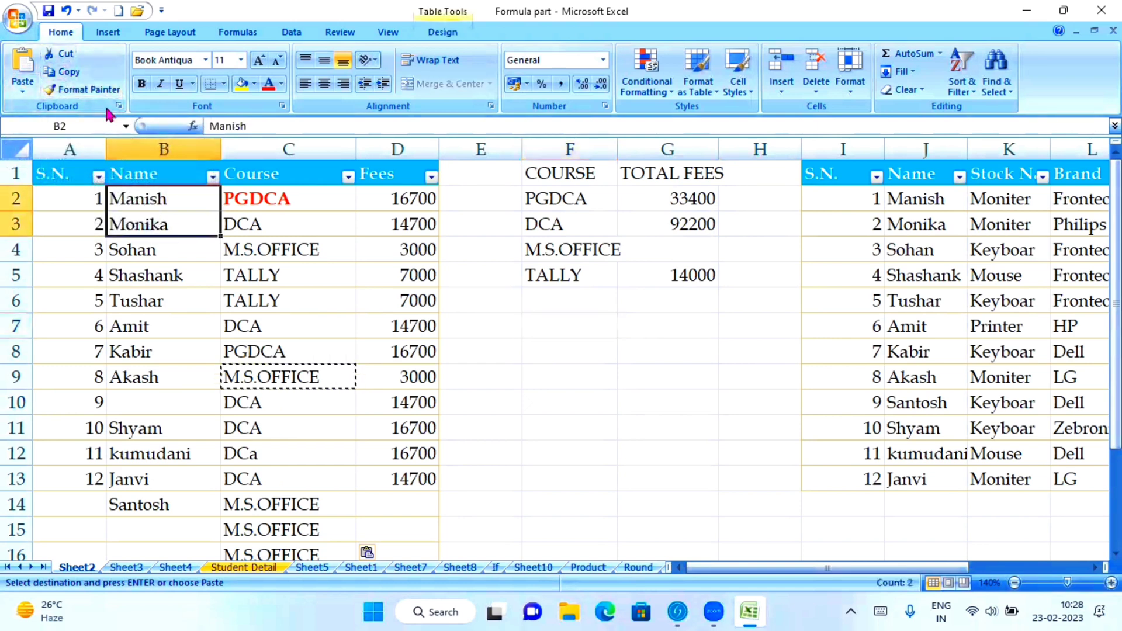
left_click(66, 72)
left_click(568, 325)
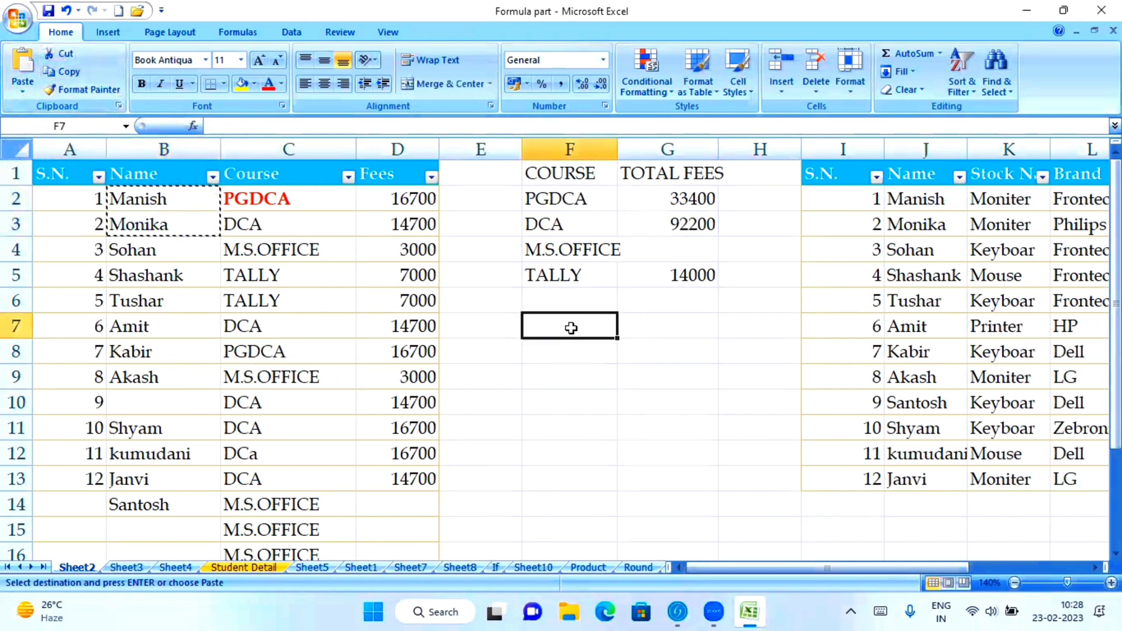
left_click(22, 67)
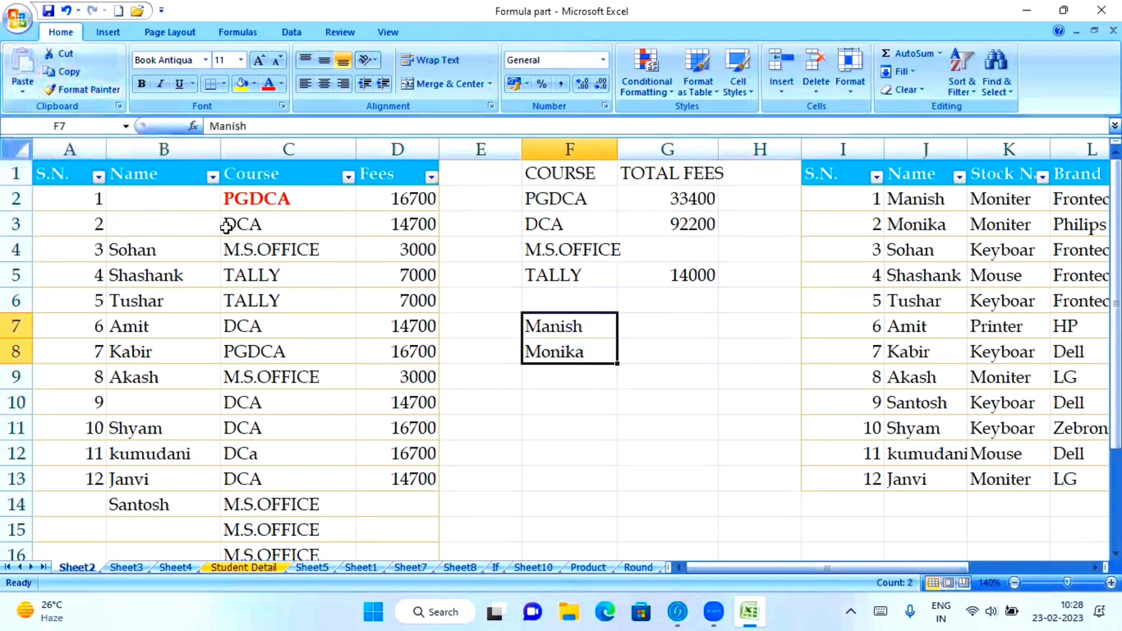
left_click(503, 378)
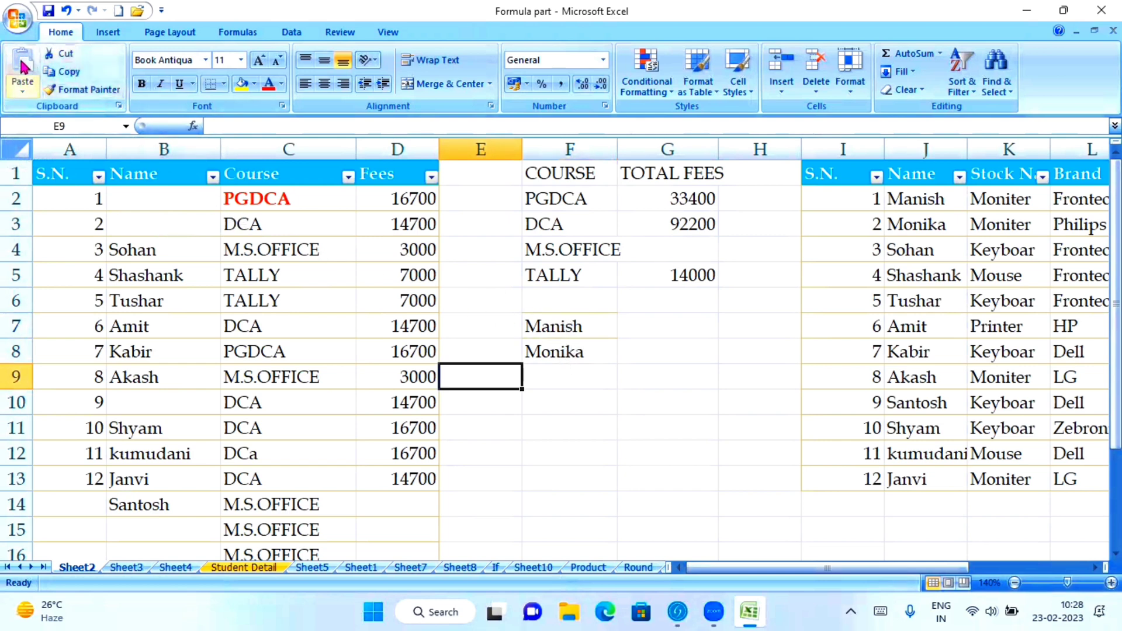
Step: Copy the two names in F7:F8 back into the Name column starting at B2, and clear the copy marquee
left_click(609, 370)
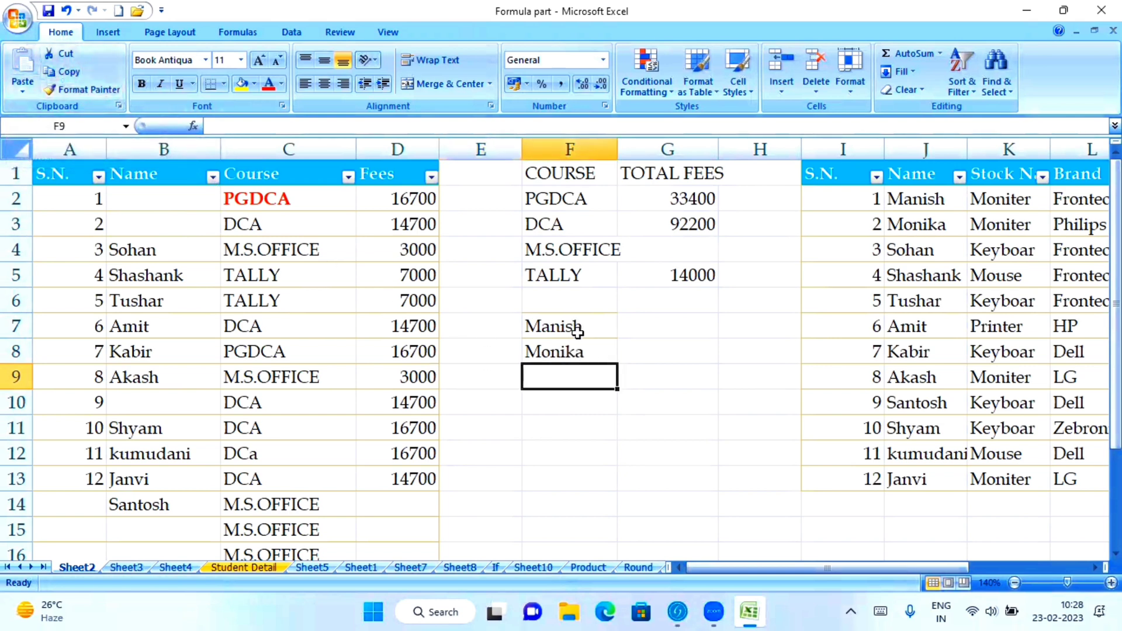
left_click_drag(580, 328, 583, 351)
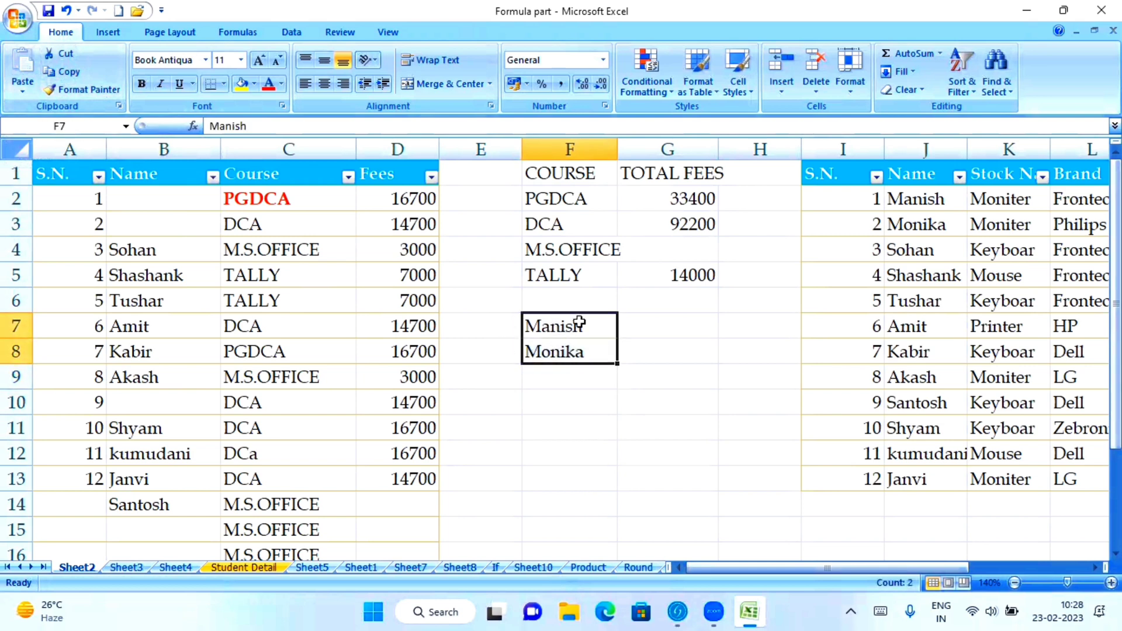
left_click(71, 73)
left_click(132, 198)
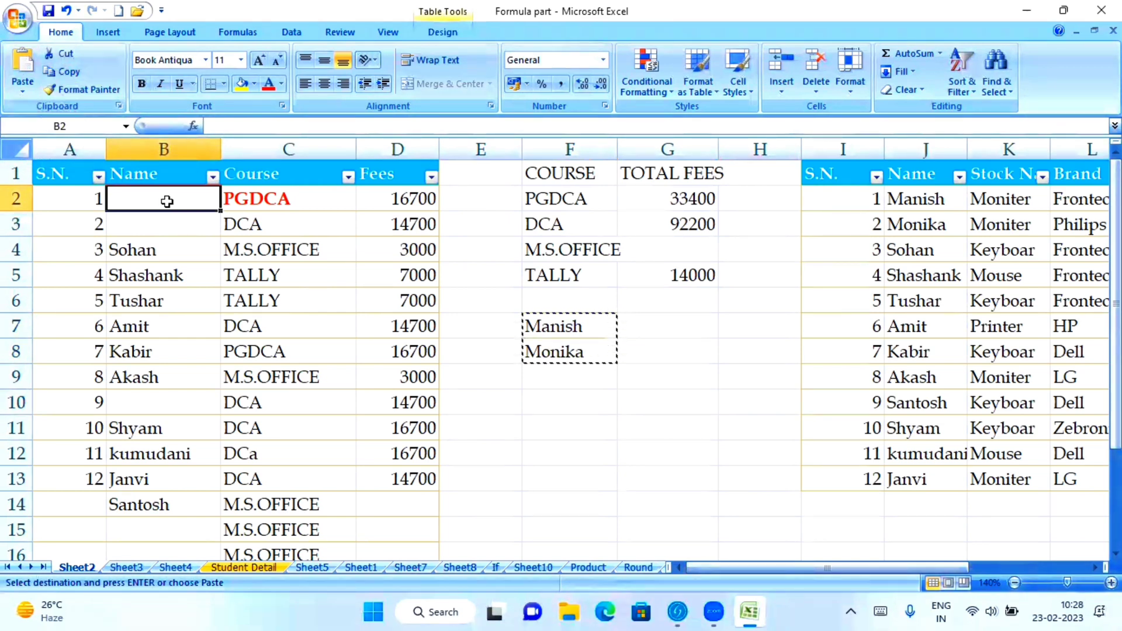
left_click(26, 69)
left_click(483, 317)
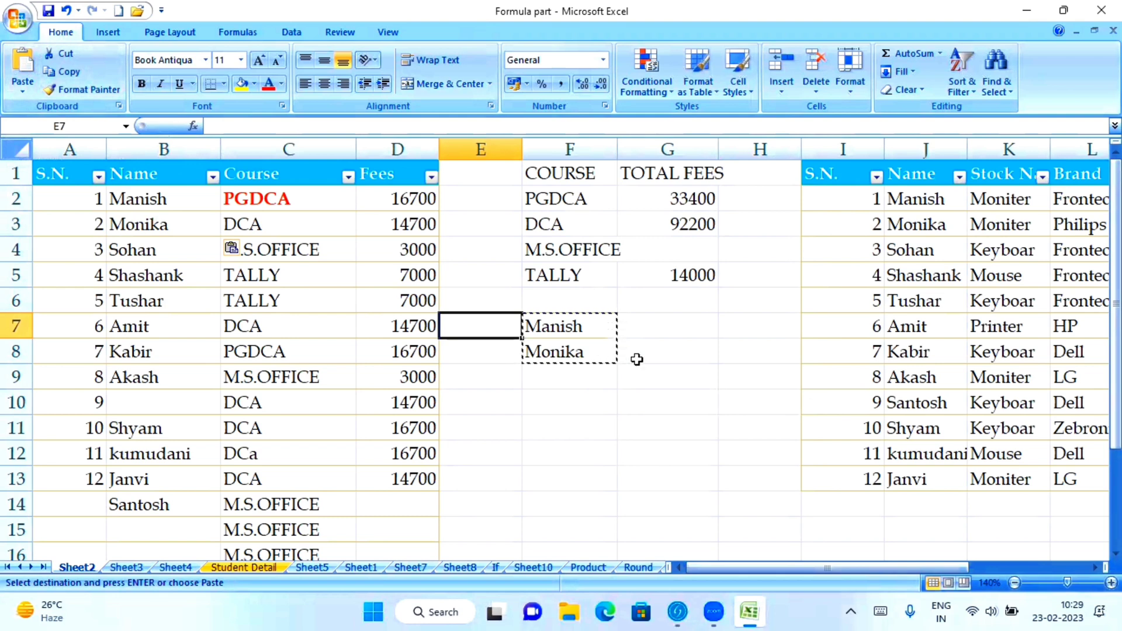
left_click(696, 368)
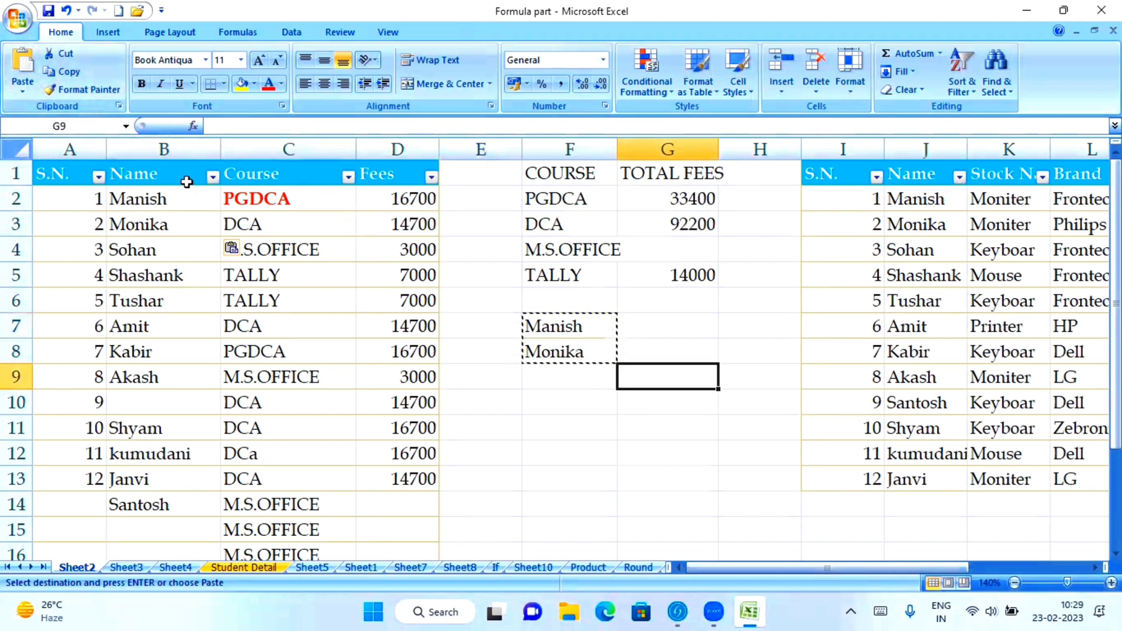
key("Escape")
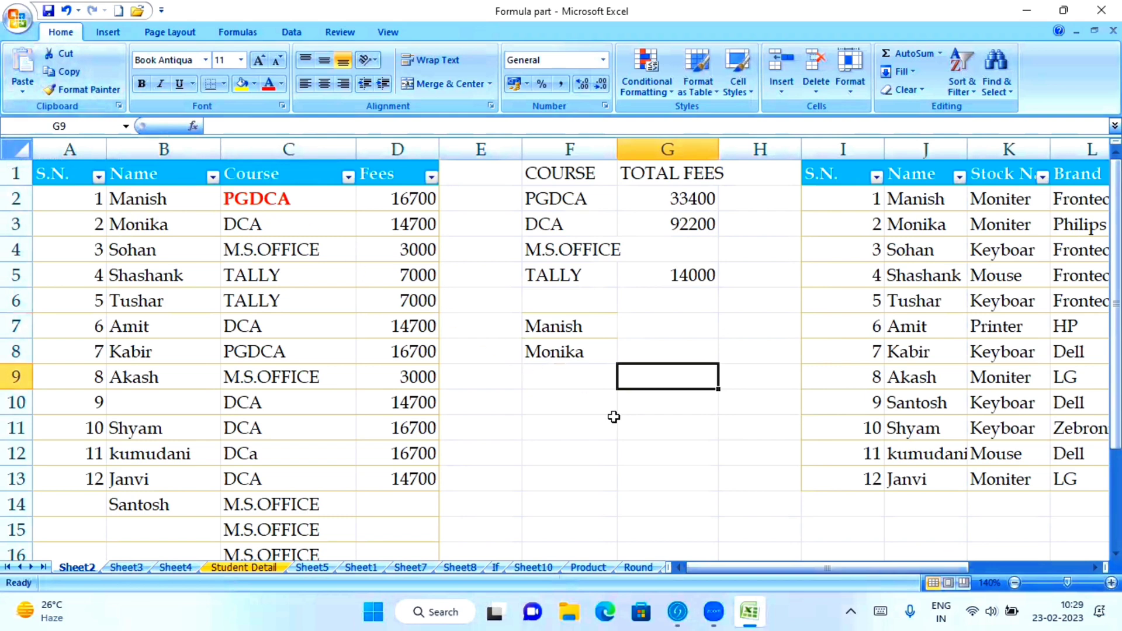
Step: Autofit column G so its width suits the TOTAL FEES heading
left_click(636, 422)
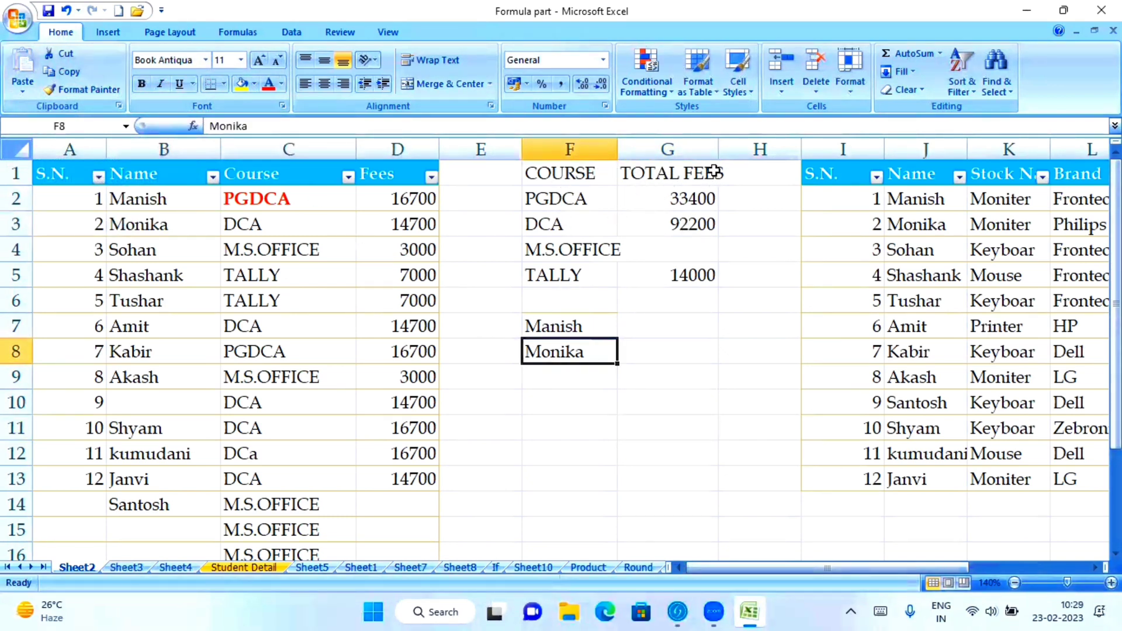
double_click(719, 145)
left_click(763, 337)
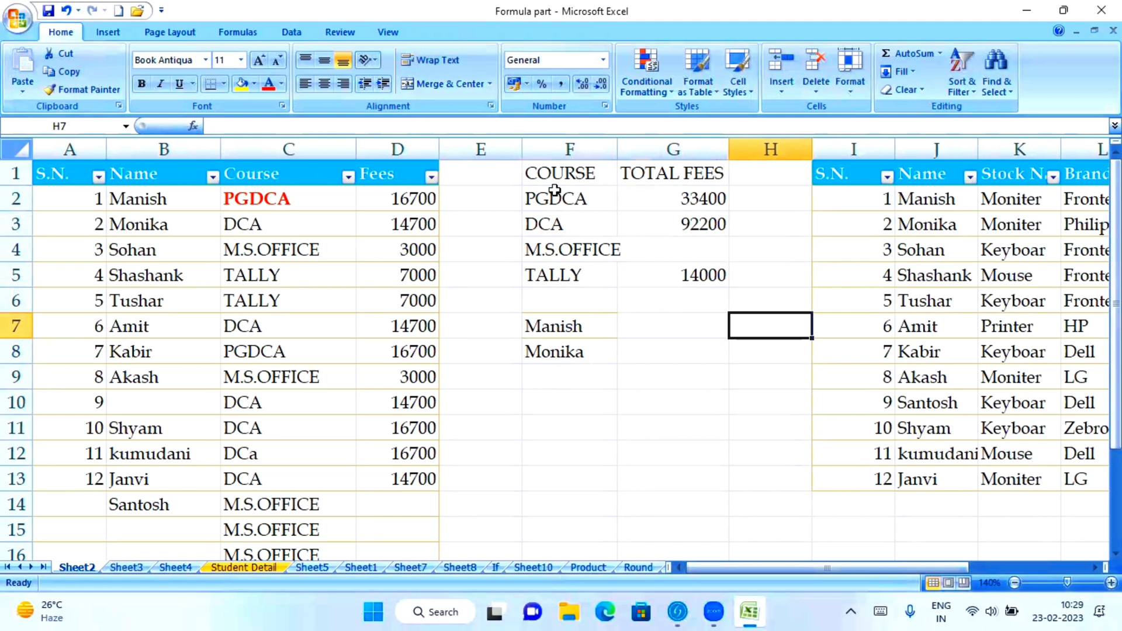
Step: Change the font of the range F1:G8 to Arial
left_click_drag(595, 173, 659, 345)
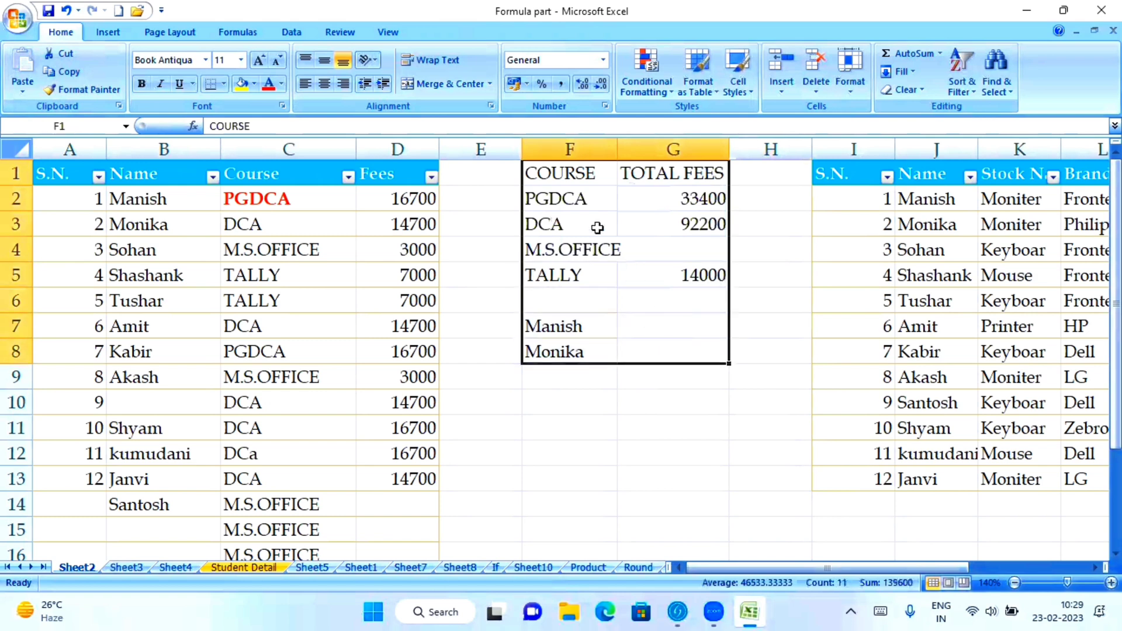
left_click(207, 61)
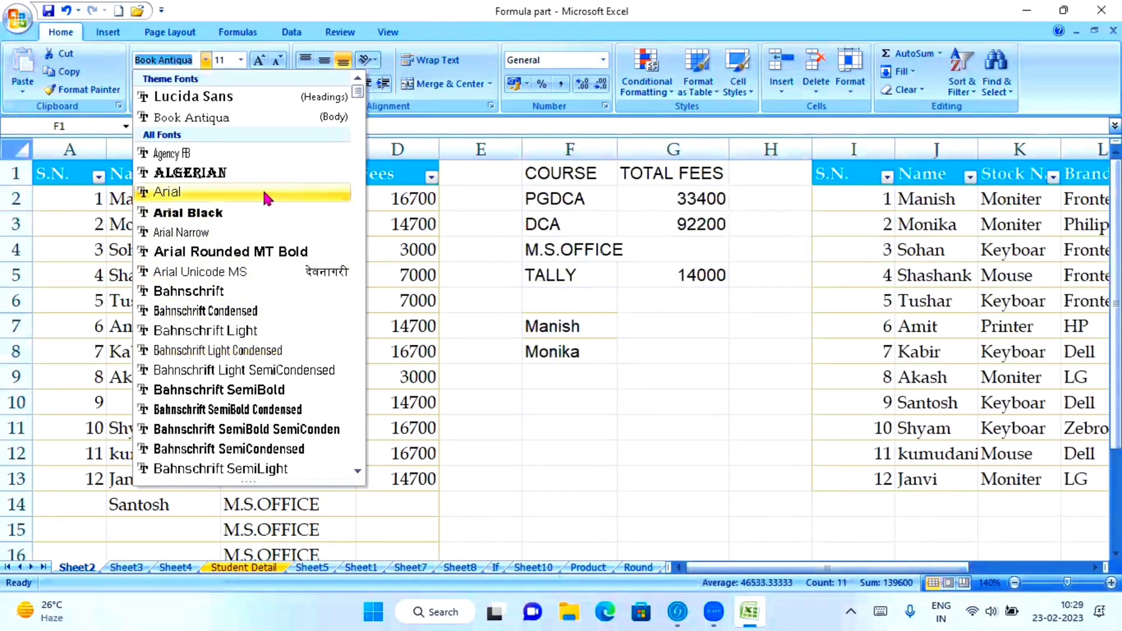
left_click(264, 193)
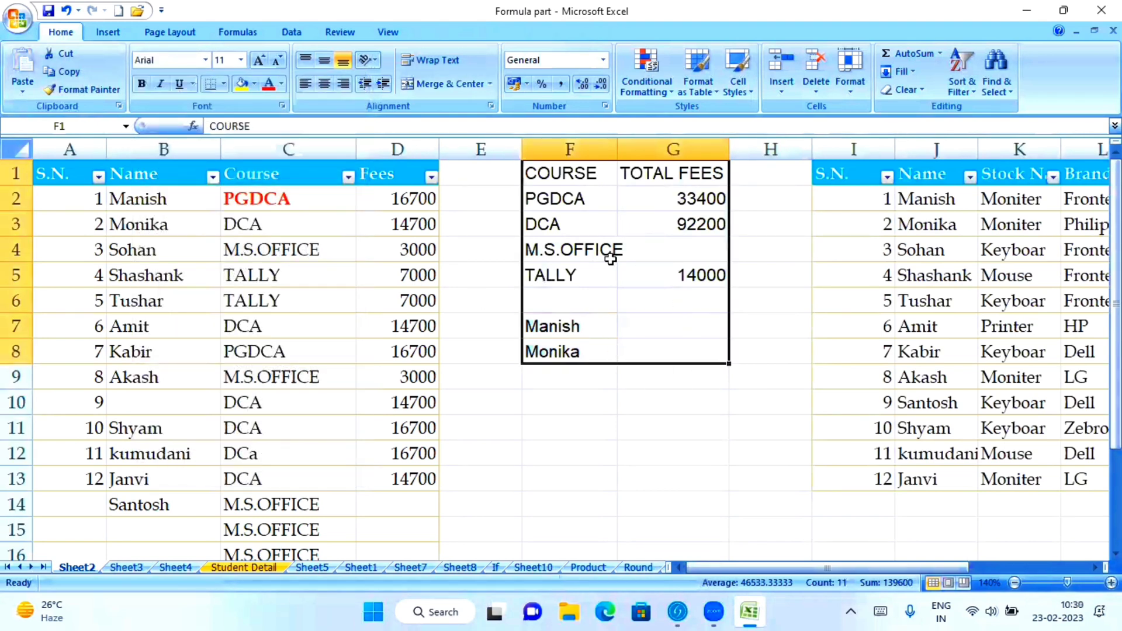
Step: Set the font size of the COURSE and TOTAL FEES headings in F1:G1 to 14
left_click(670, 419)
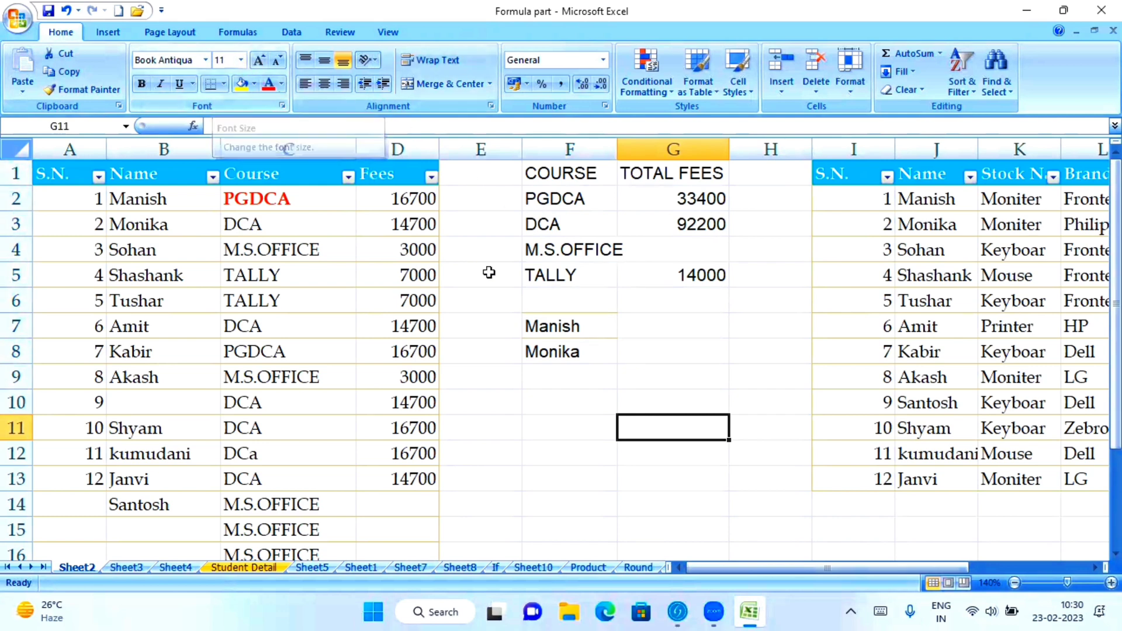
left_click(626, 300)
left_click_drag(570, 172, 649, 176)
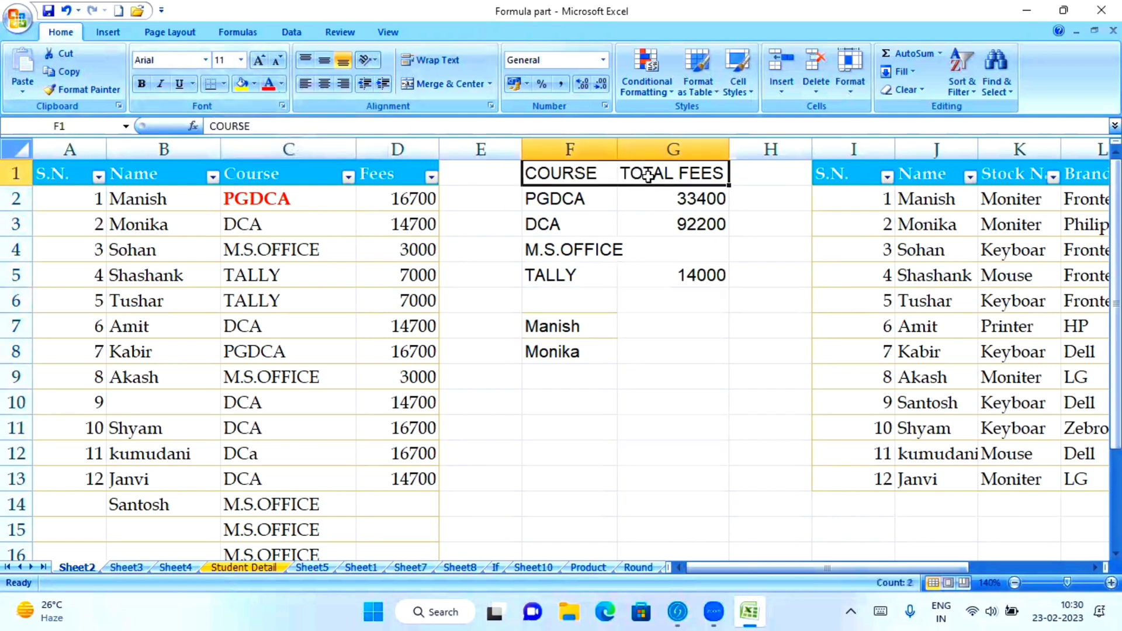
left_click(241, 59)
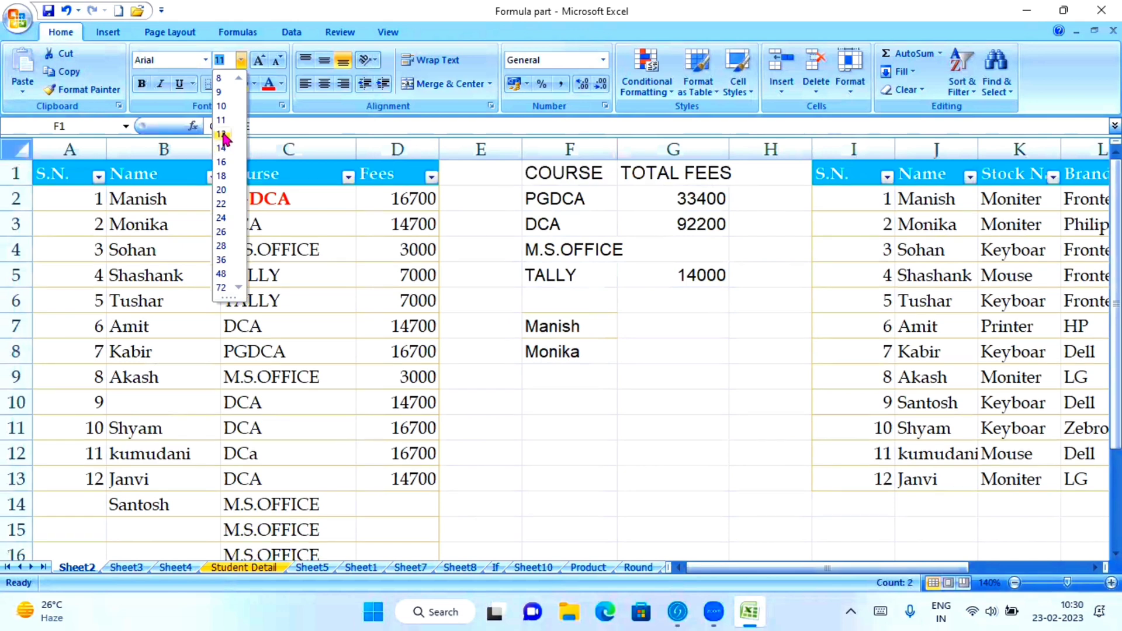
left_click(222, 149)
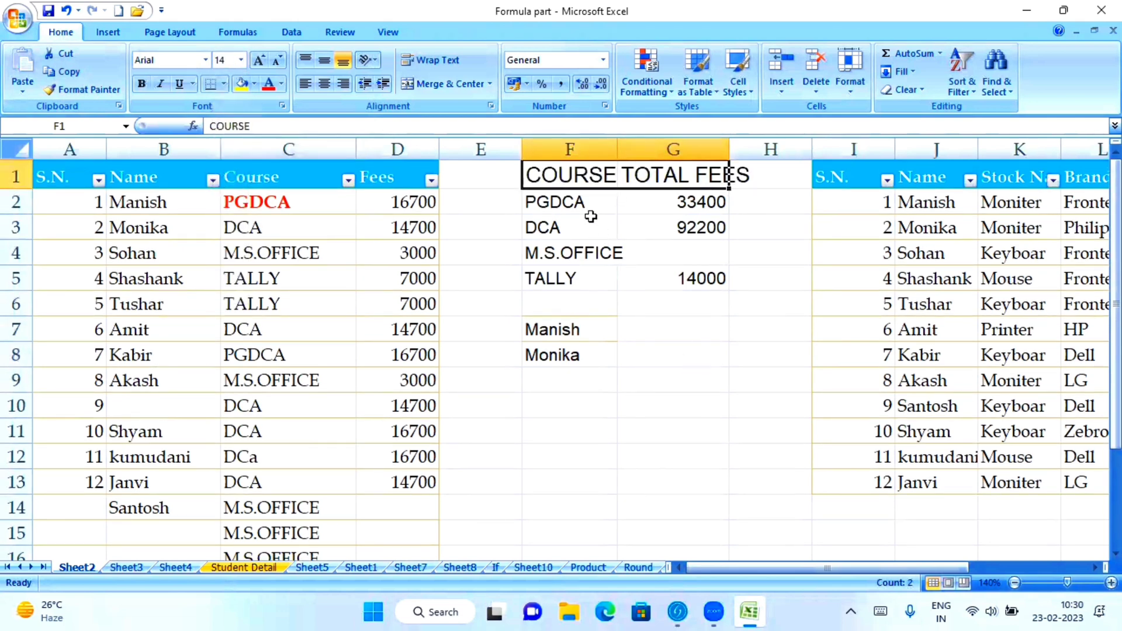
left_click(591, 220)
left_click(592, 196)
left_click(595, 179)
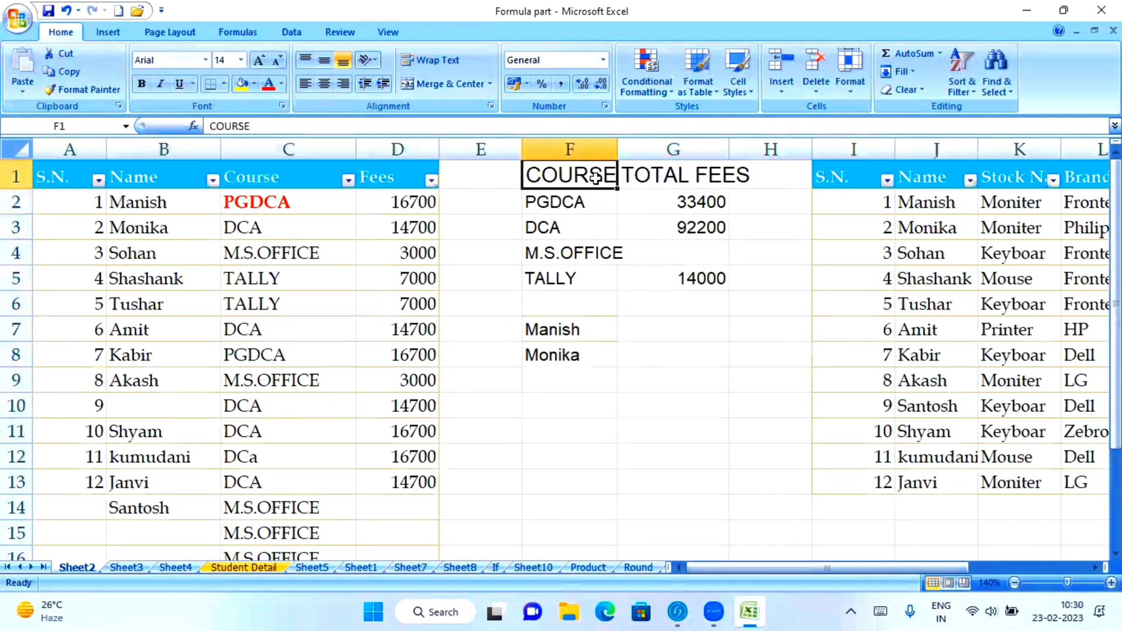
left_click(629, 212)
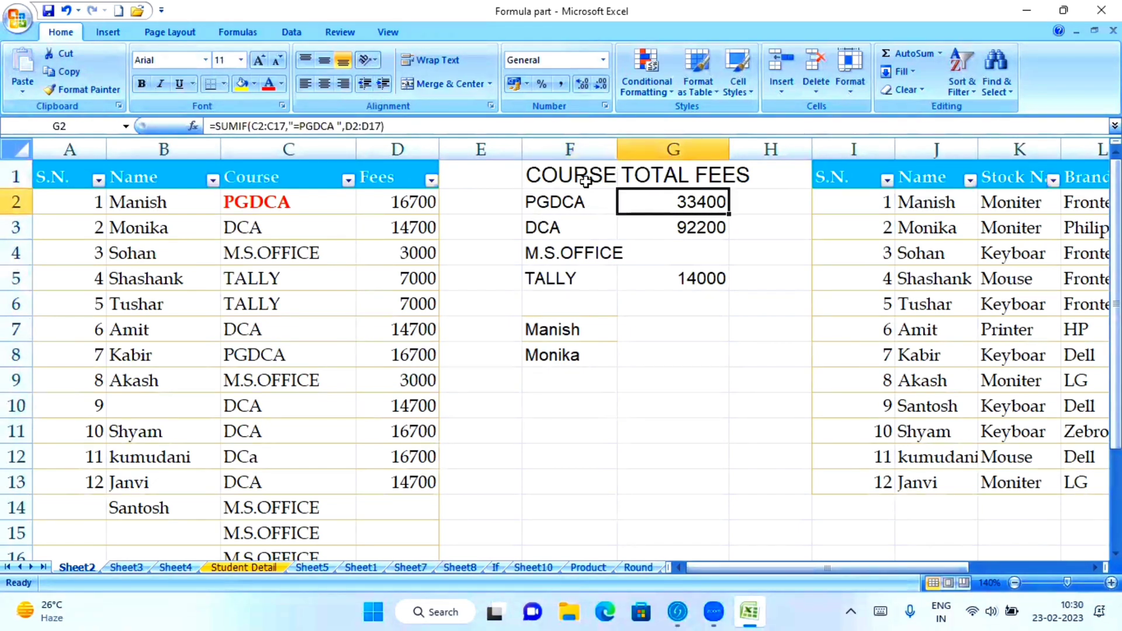
Step: Increase the font size of the headings in F1:G1 in increments up to 24
left_click_drag(579, 182, 728, 175)
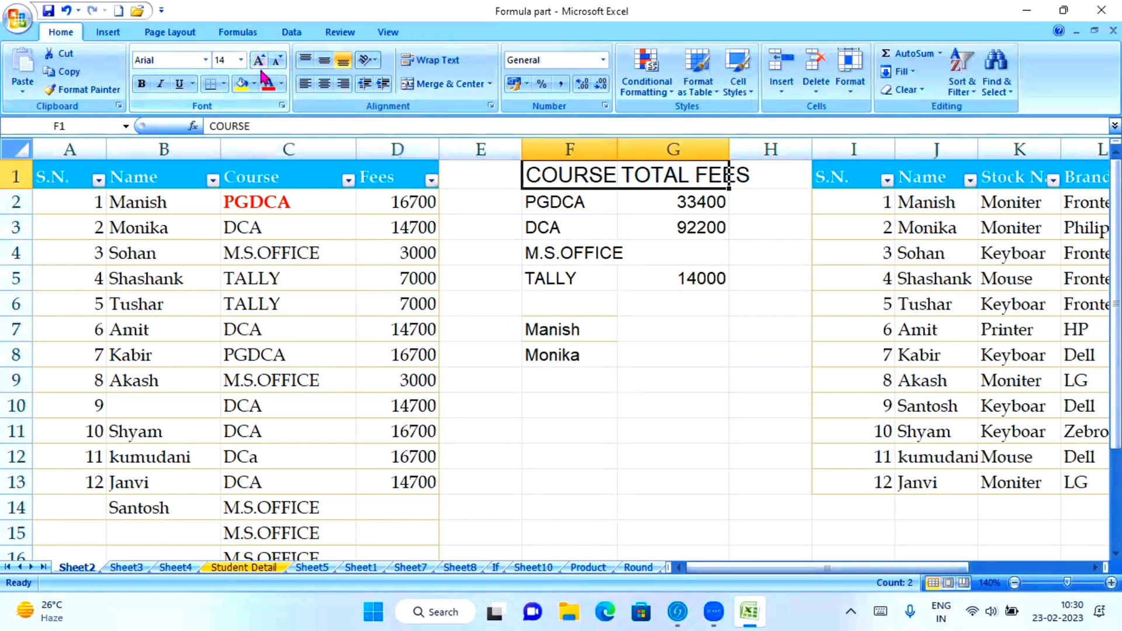
left_click(261, 62)
left_click(261, 62)
left_click(261, 62)
left_click(260, 62)
left_click(261, 62)
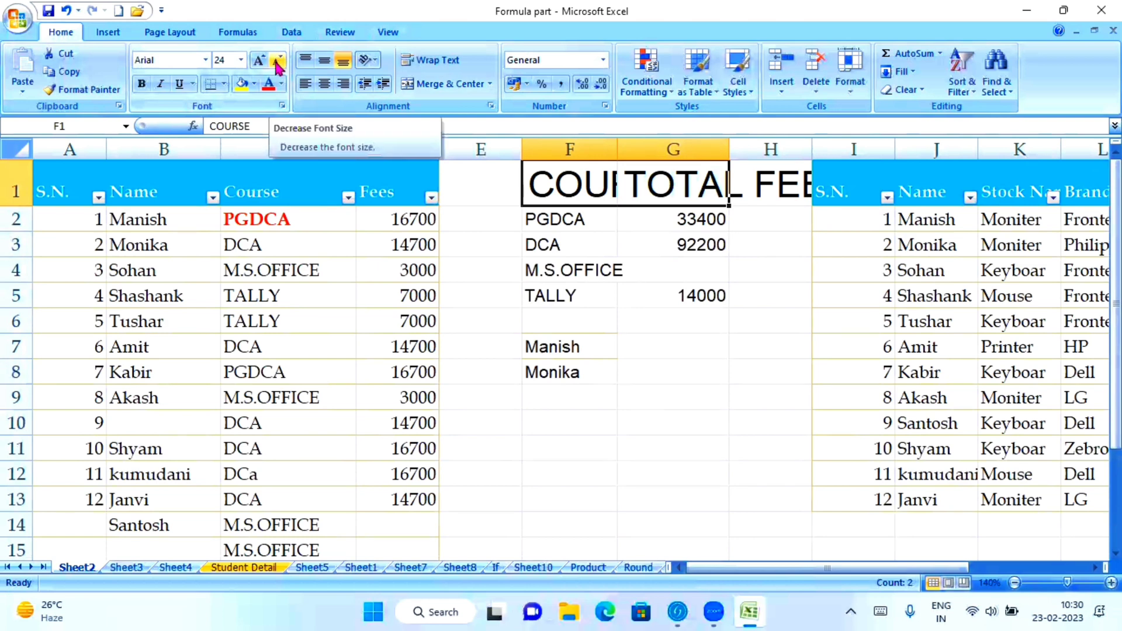
Step: Decrease the font size of the headings in F1:G1 in increments down to 12
left_click(277, 62)
left_click(278, 62)
left_click(278, 62)
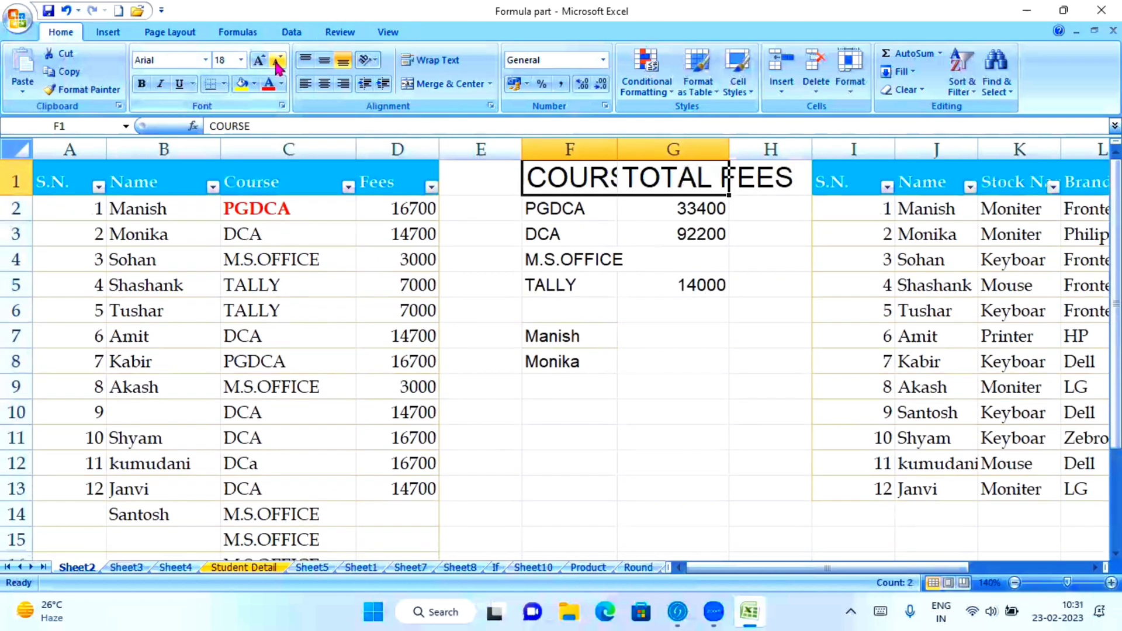
left_click(278, 62)
left_click(278, 62)
left_click(277, 62)
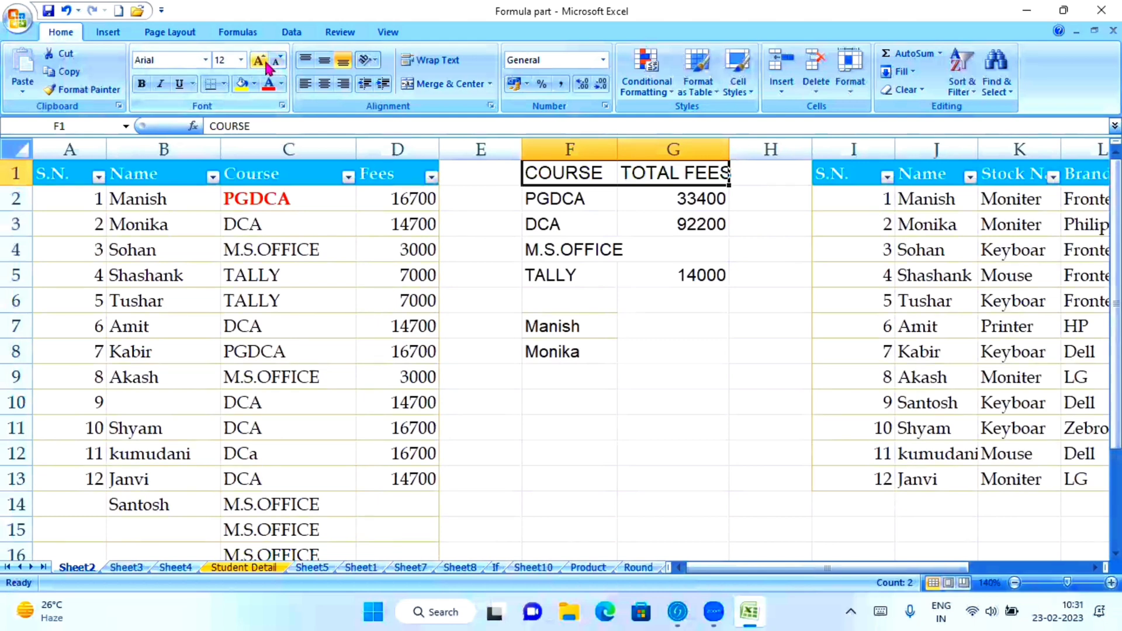
left_click(626, 244)
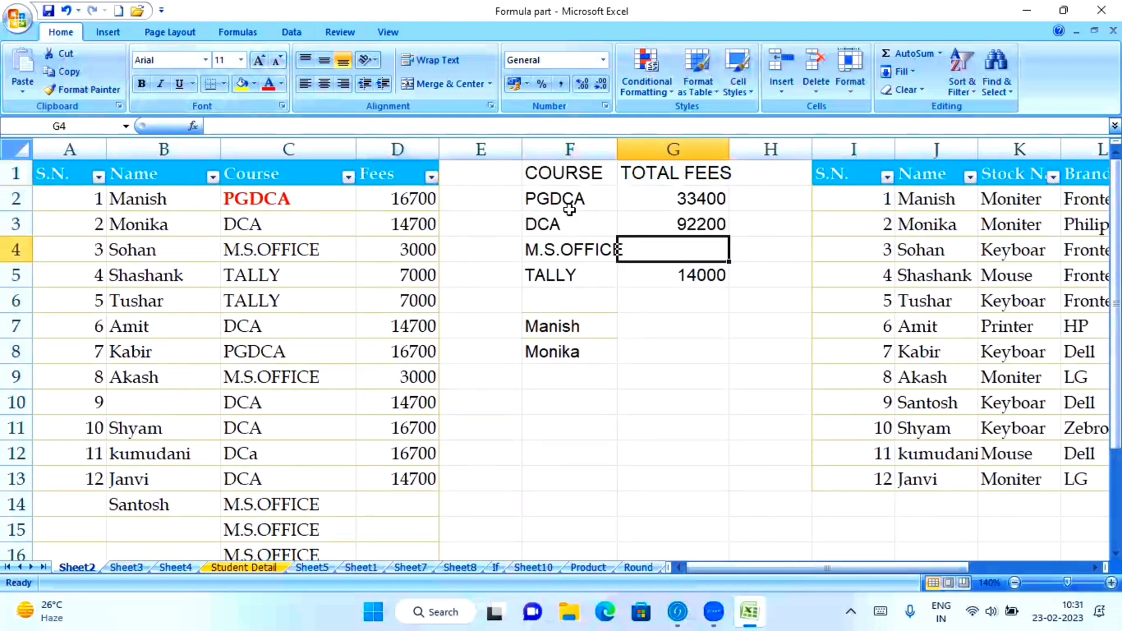
left_click(241, 61)
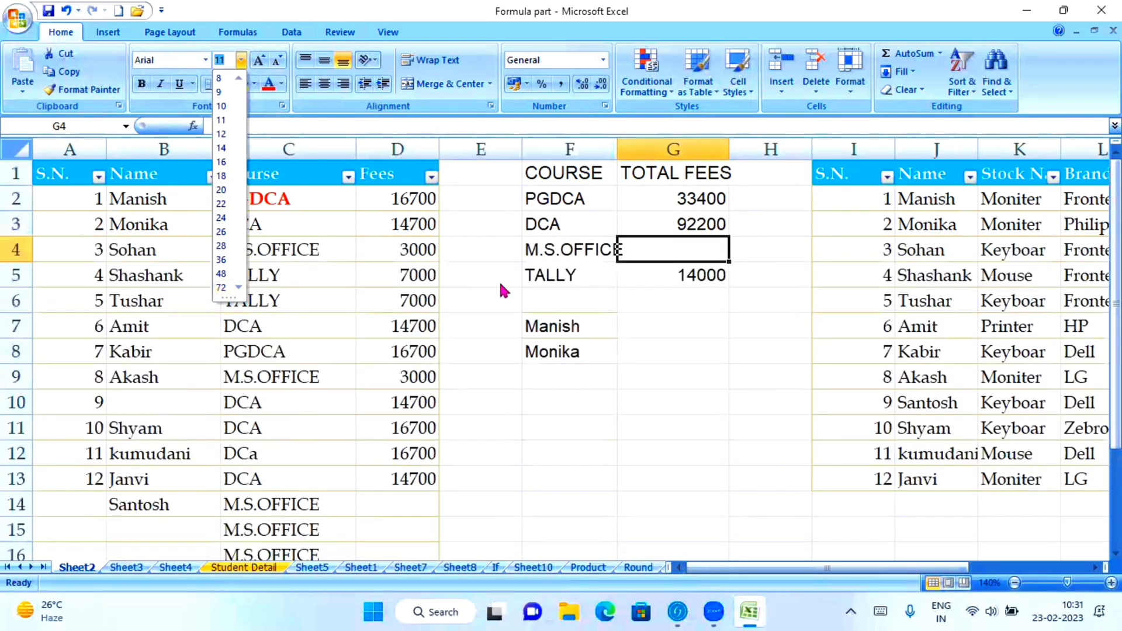
left_click(661, 305)
left_click(662, 295)
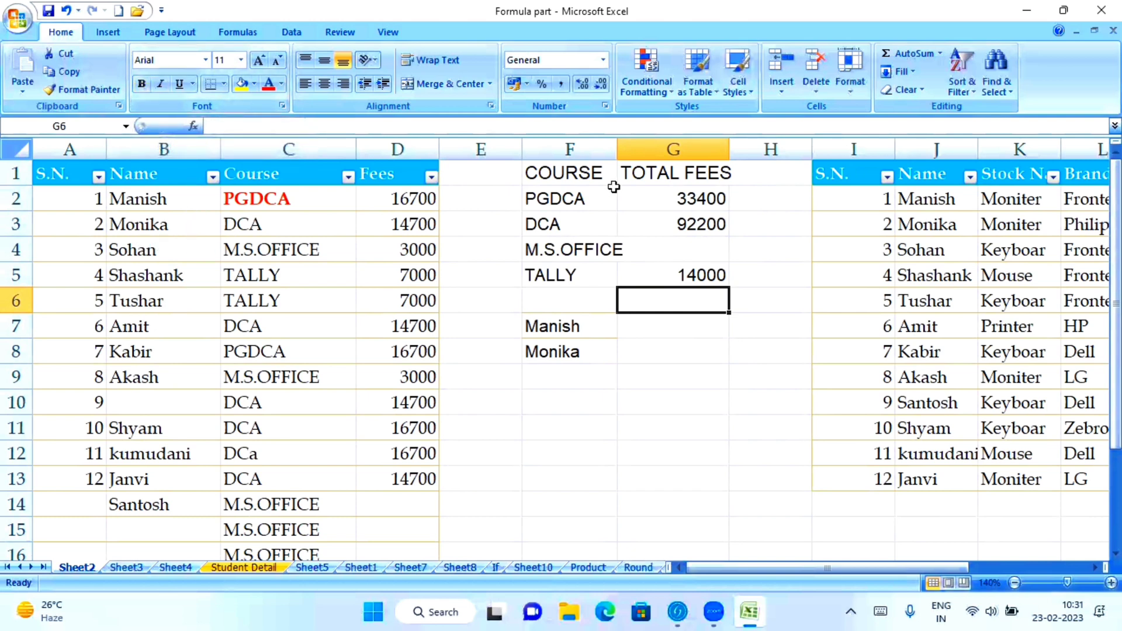
Step: Make the COURSE and TOTAL FEES headings in F1:G1 bold
left_click(582, 172)
left_click_drag(610, 172, 636, 173)
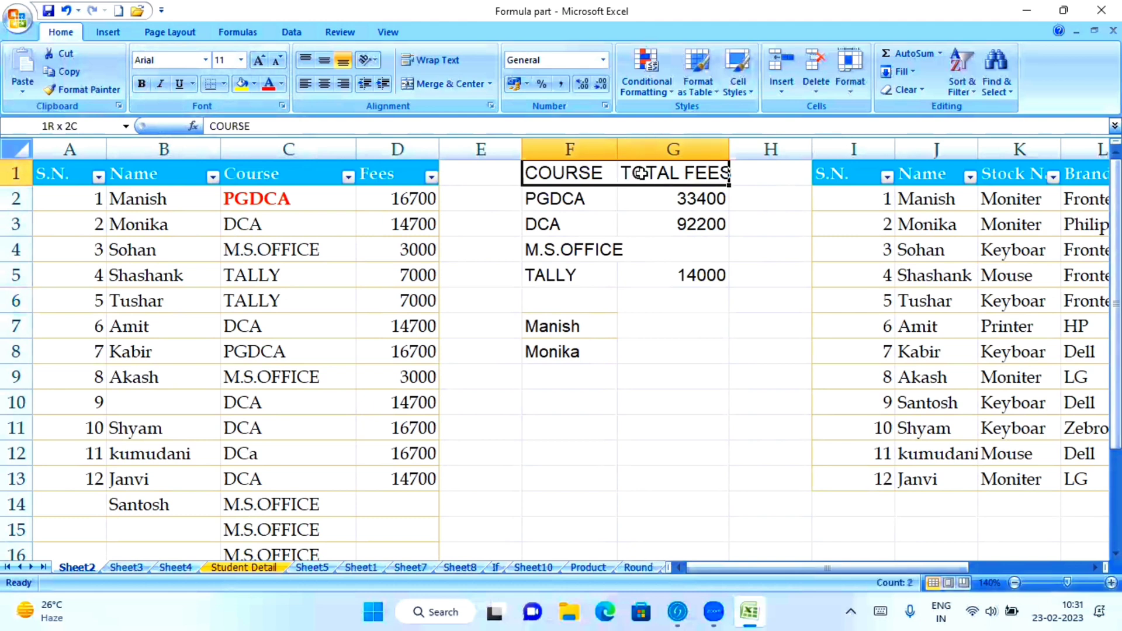
left_click(579, 233)
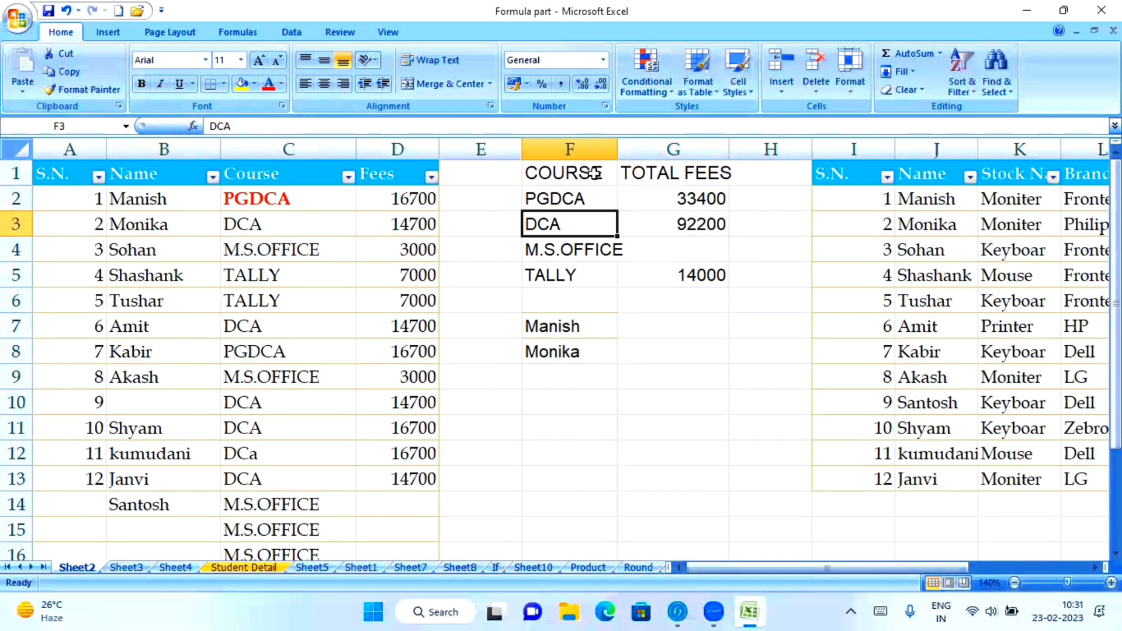
left_click_drag(606, 173, 637, 174)
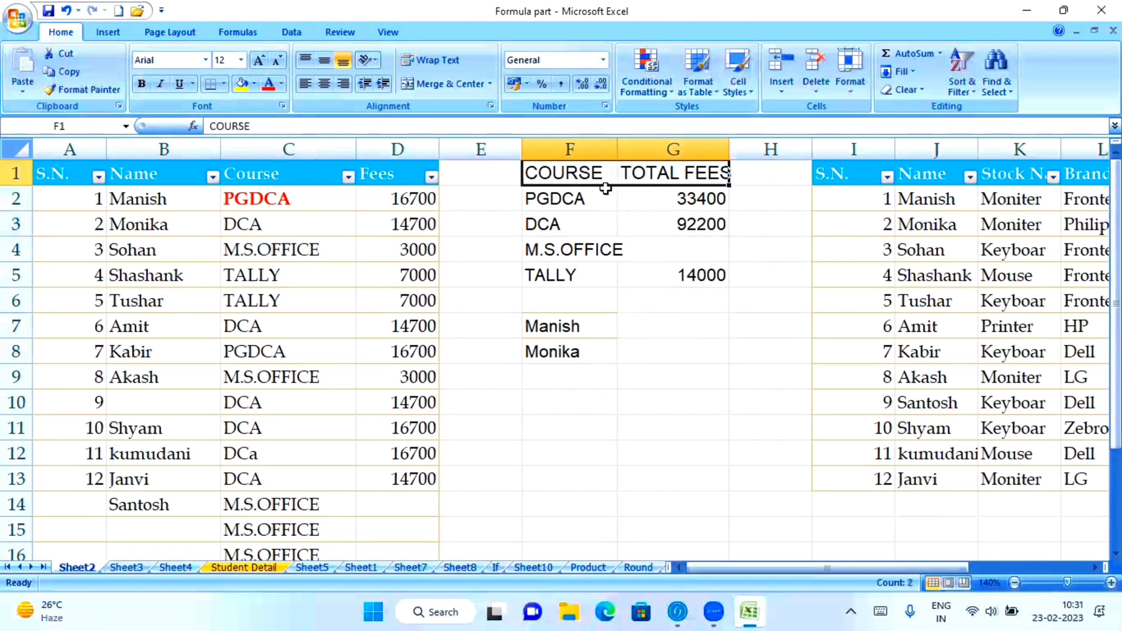
left_click(142, 85)
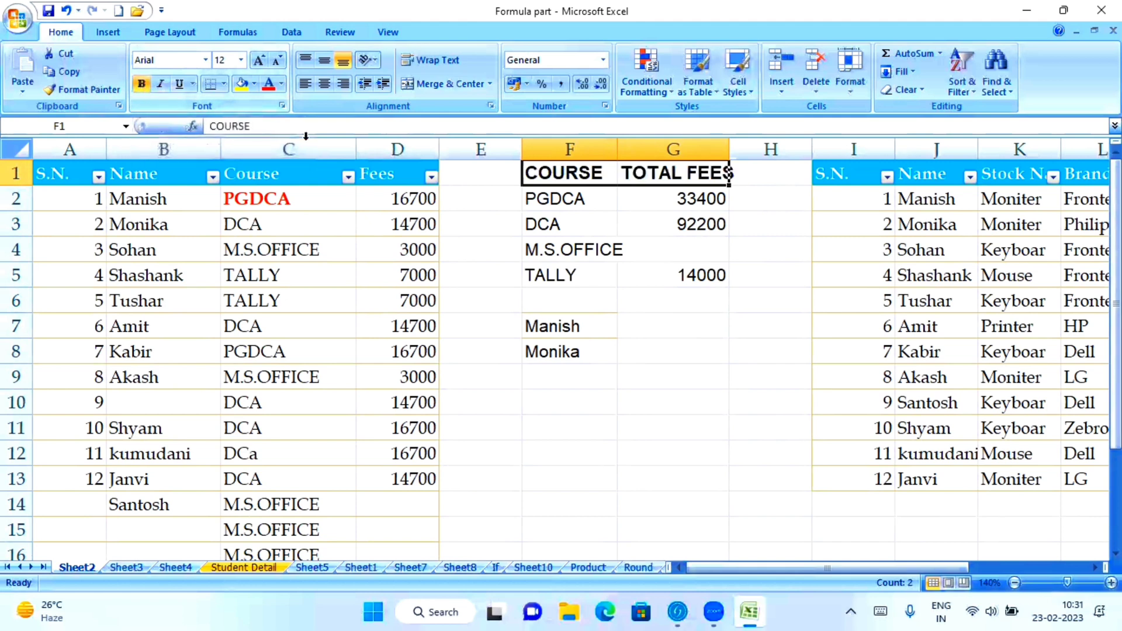
left_click(643, 310)
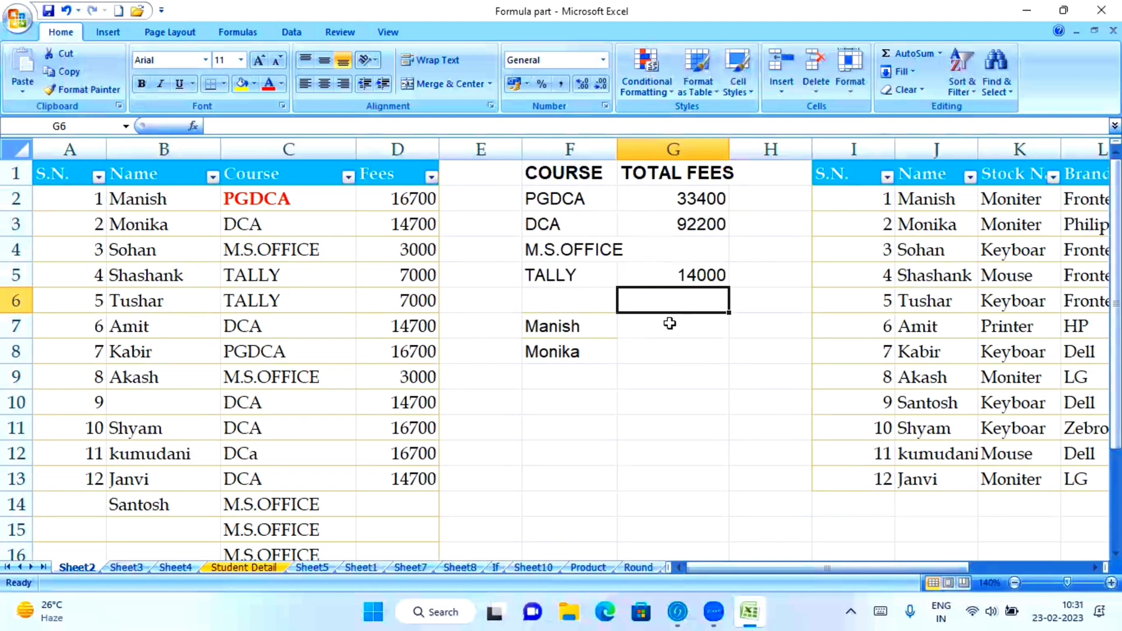
left_click(670, 374)
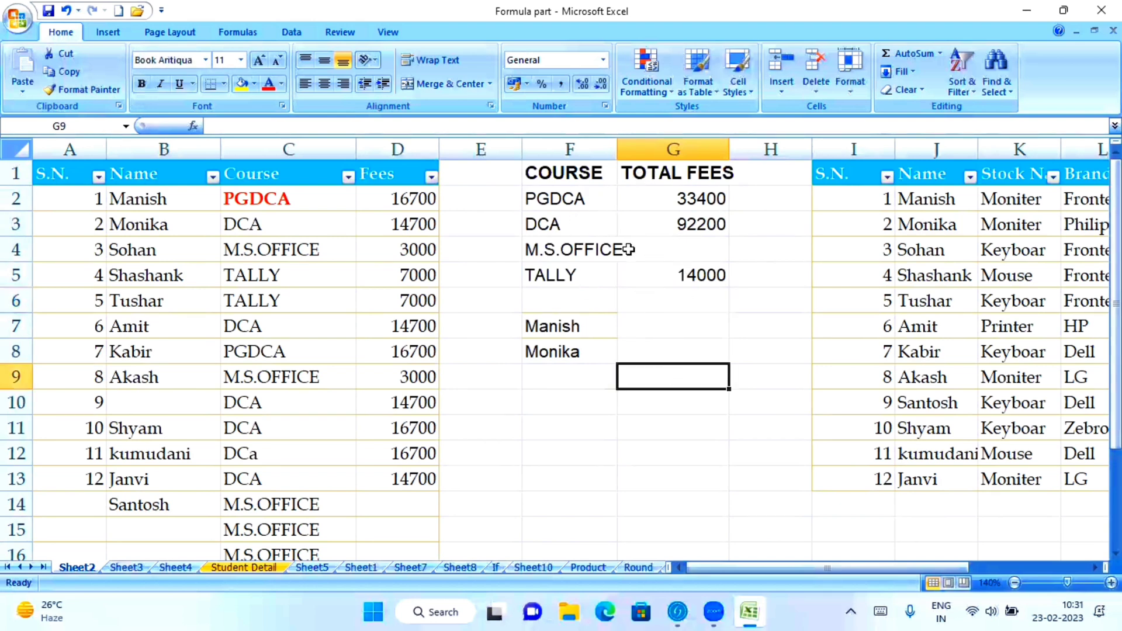
Step: Remove bold from the COURSE heading in F1, and turn its italics on and off again
left_click(597, 179)
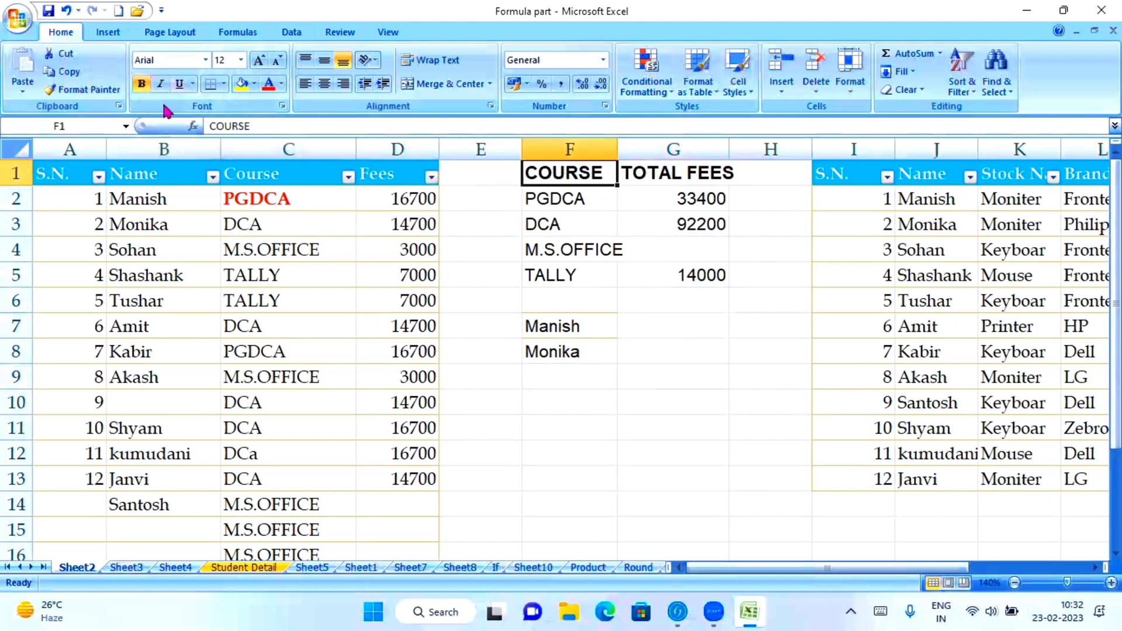
left_click(142, 85)
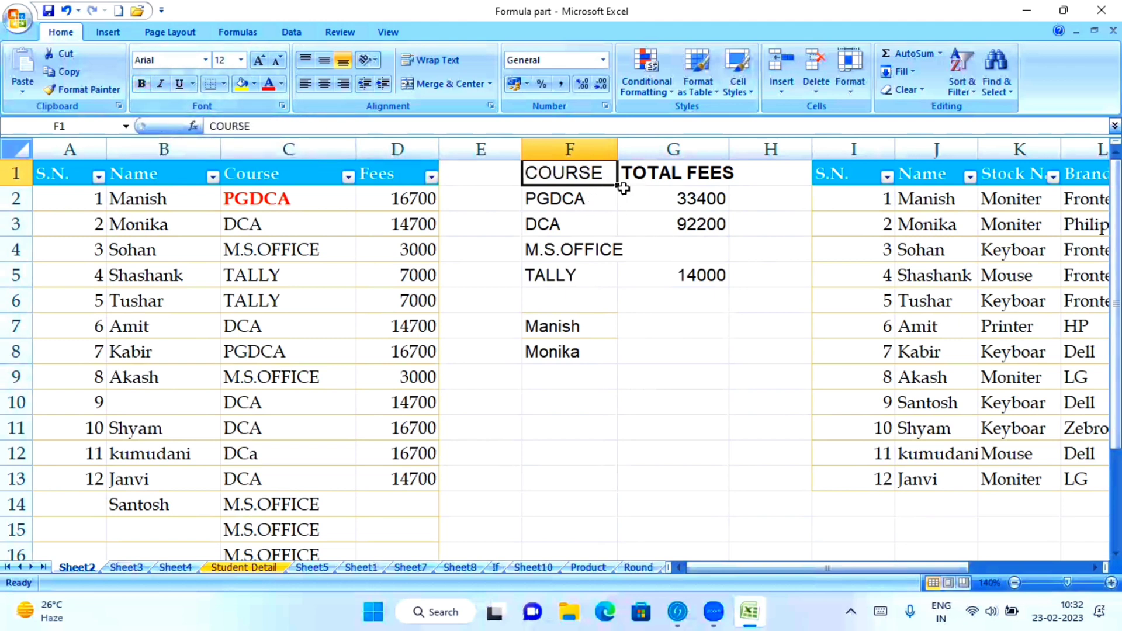
left_click(160, 88)
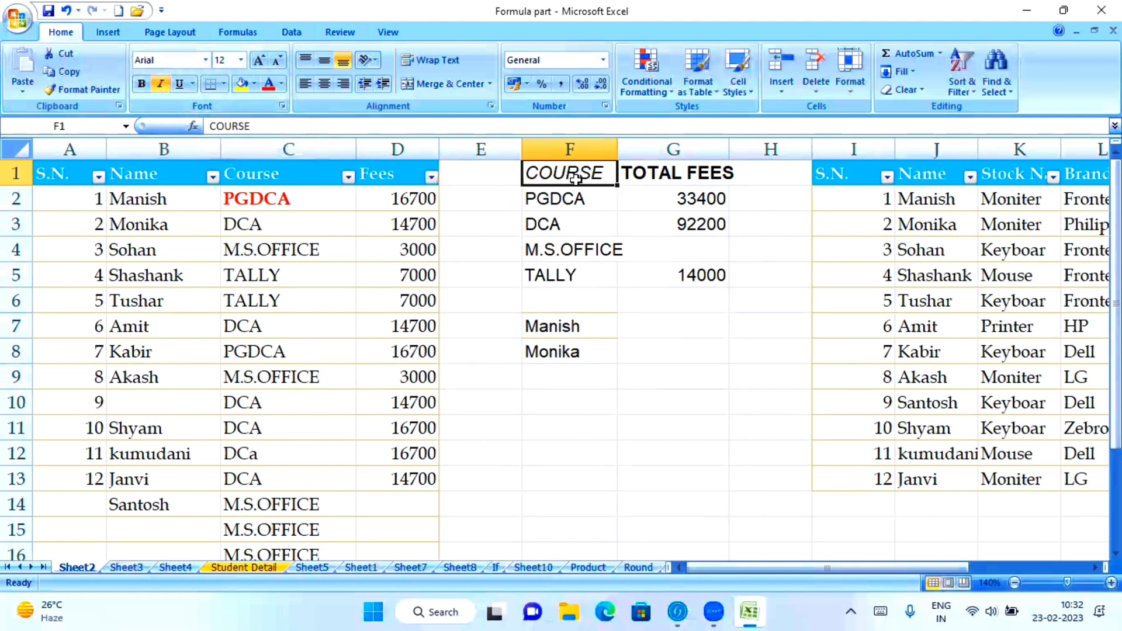
left_click(162, 86)
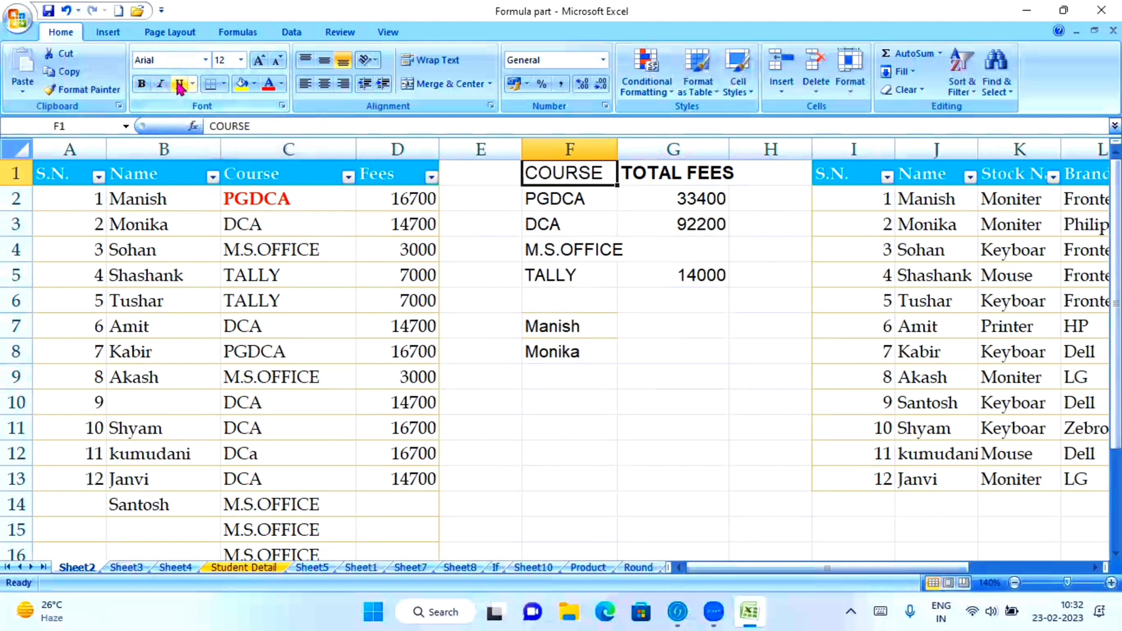
left_click(626, 221)
Step: Apply a single underline to the COURSE heading in F1, and remove the underline again
left_click(588, 181)
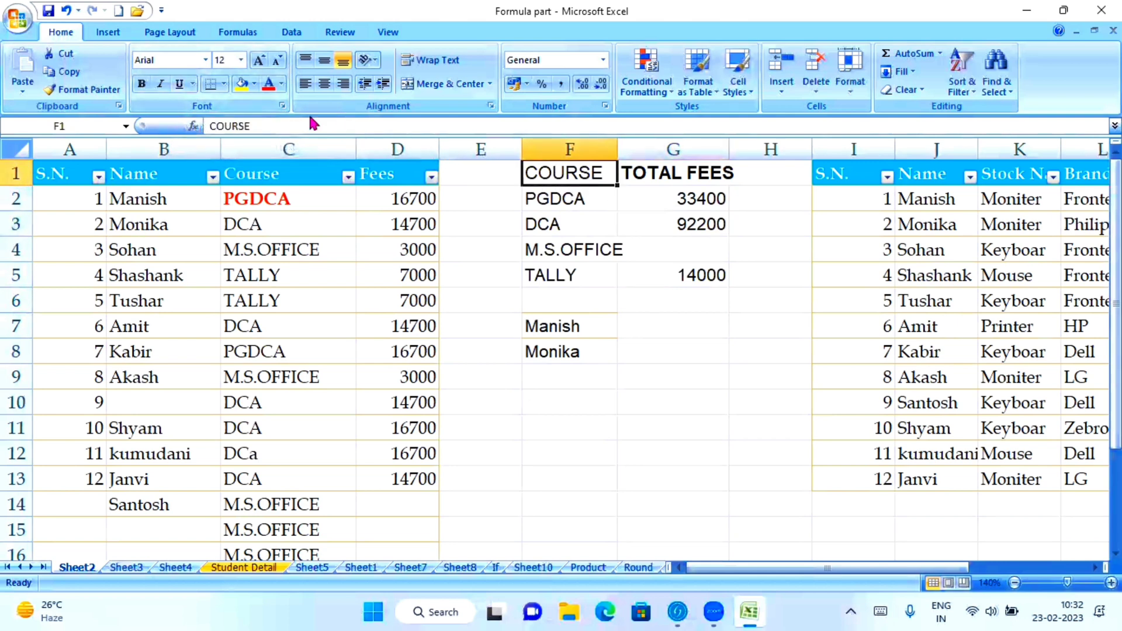
left_click(182, 85)
left_click(608, 222)
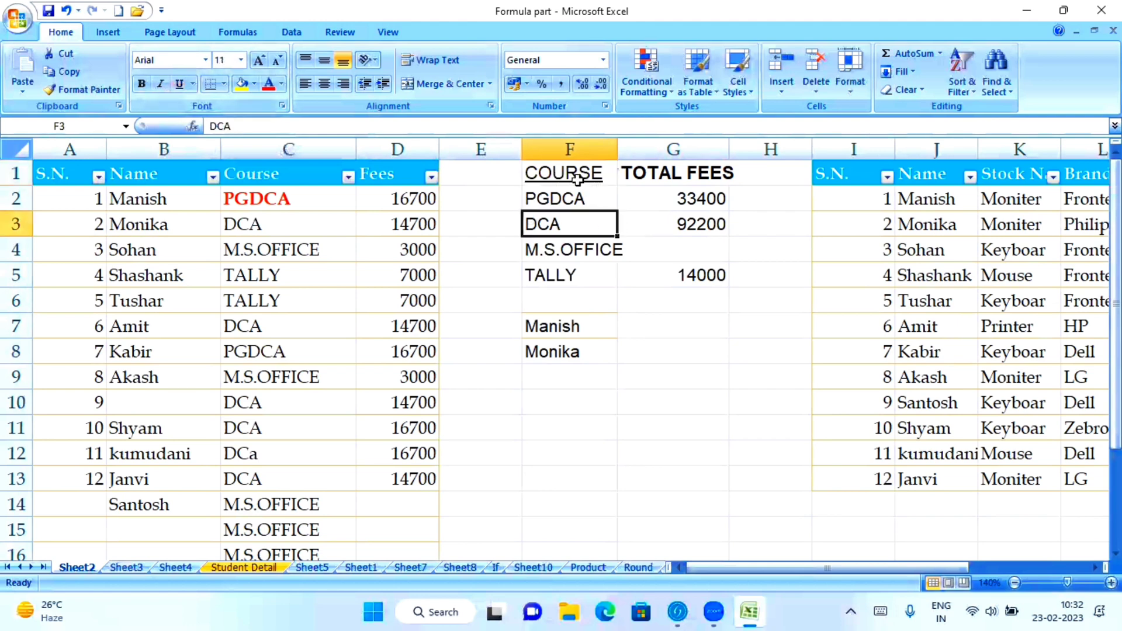
left_click(578, 178)
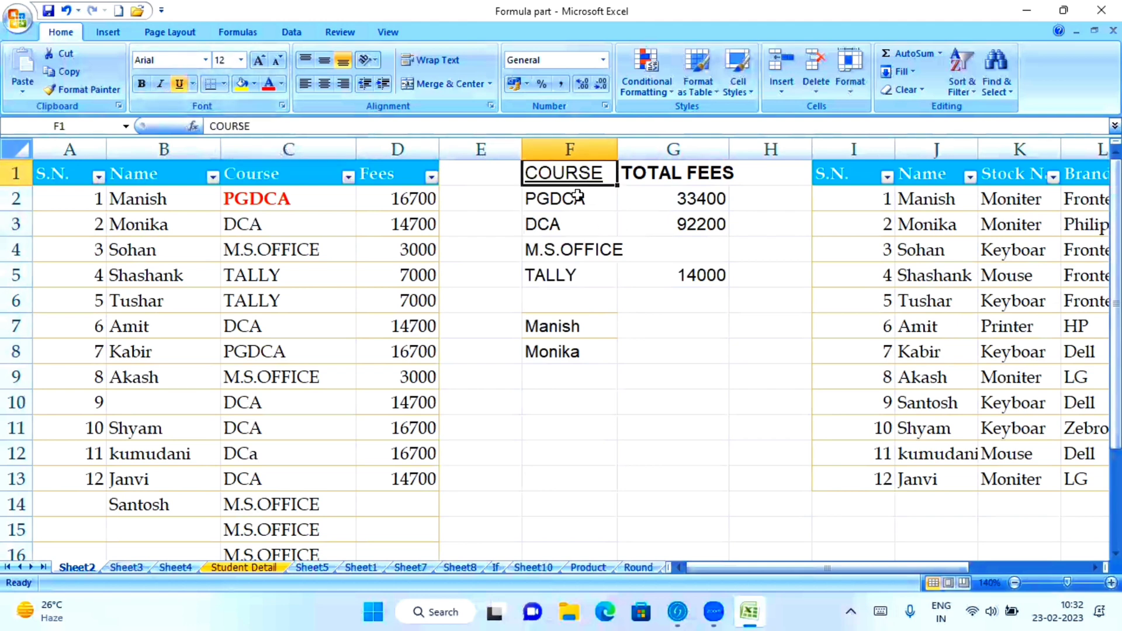
left_click(194, 84)
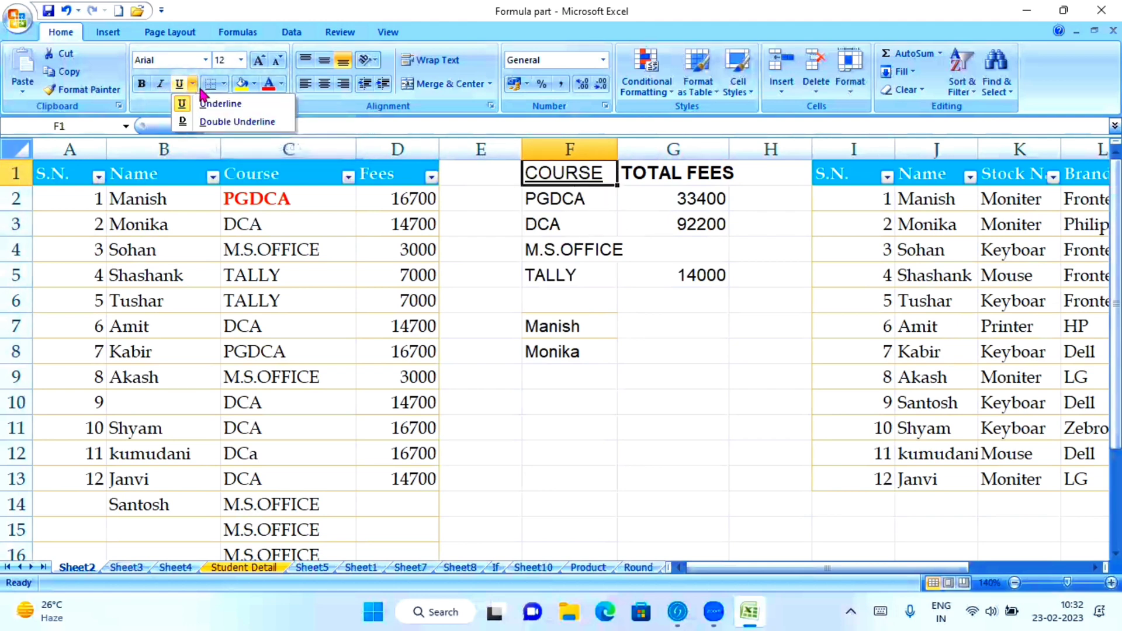
left_click(214, 105)
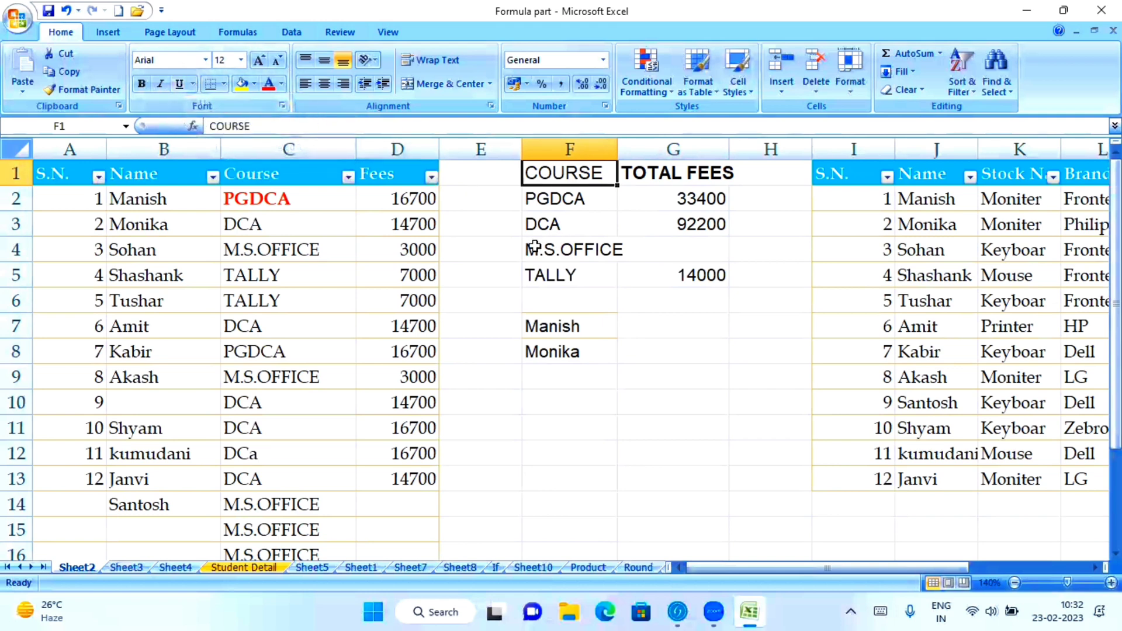
left_click(609, 267)
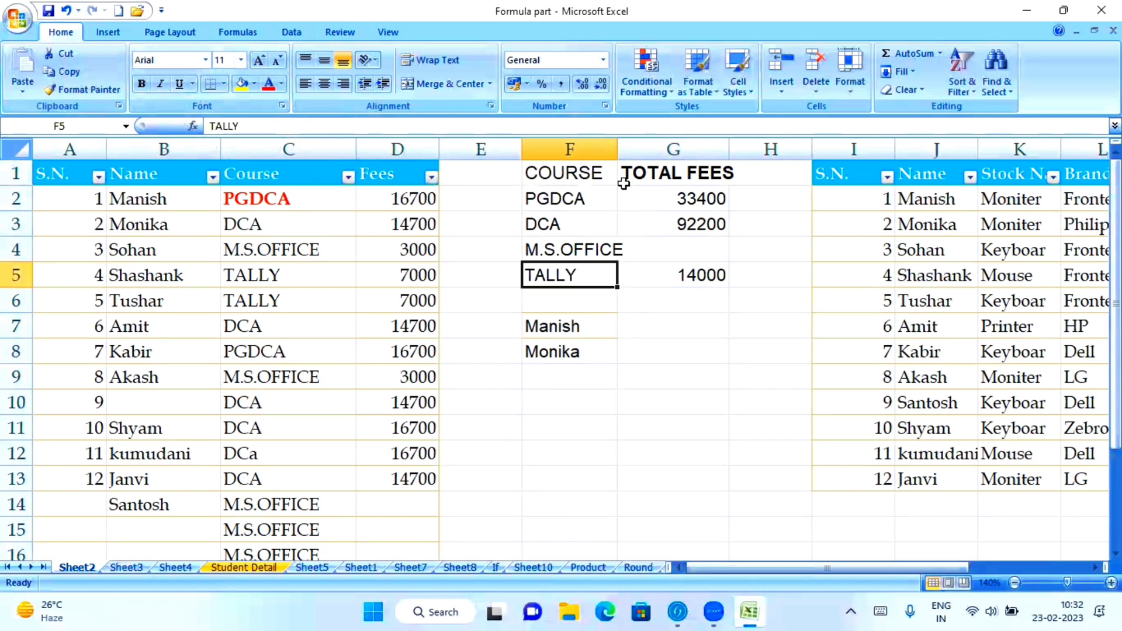
left_click(223, 85)
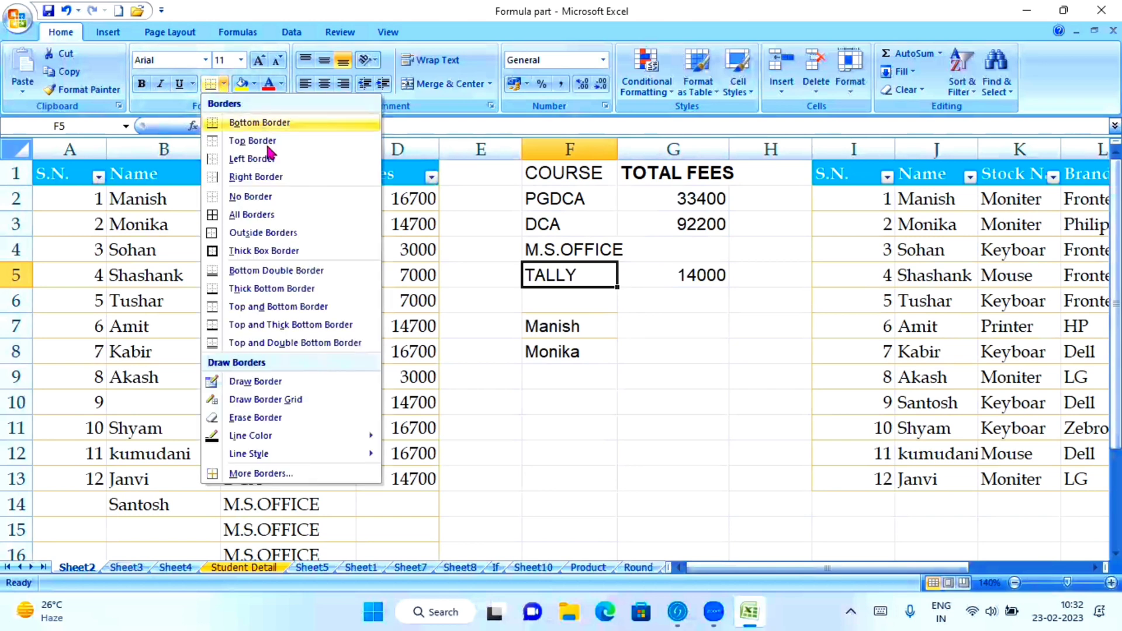
left_click(737, 303)
left_click(677, 370)
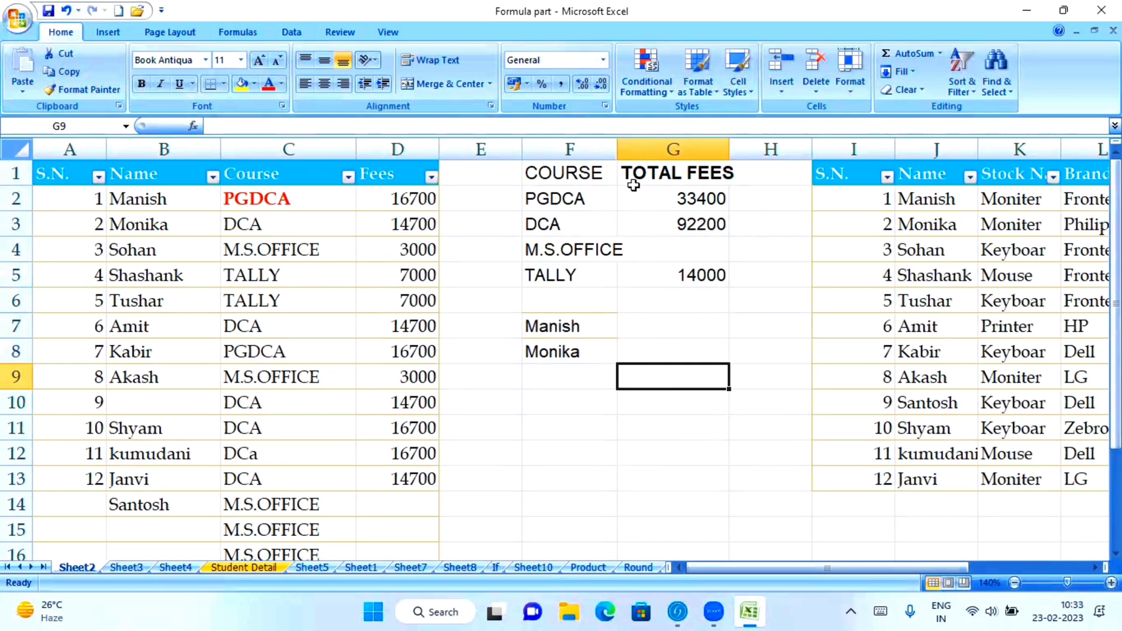
Step: Autofit column F to the width of its longest entry, M.S.OFFICE
double_click(617, 154)
left_click(658, 281)
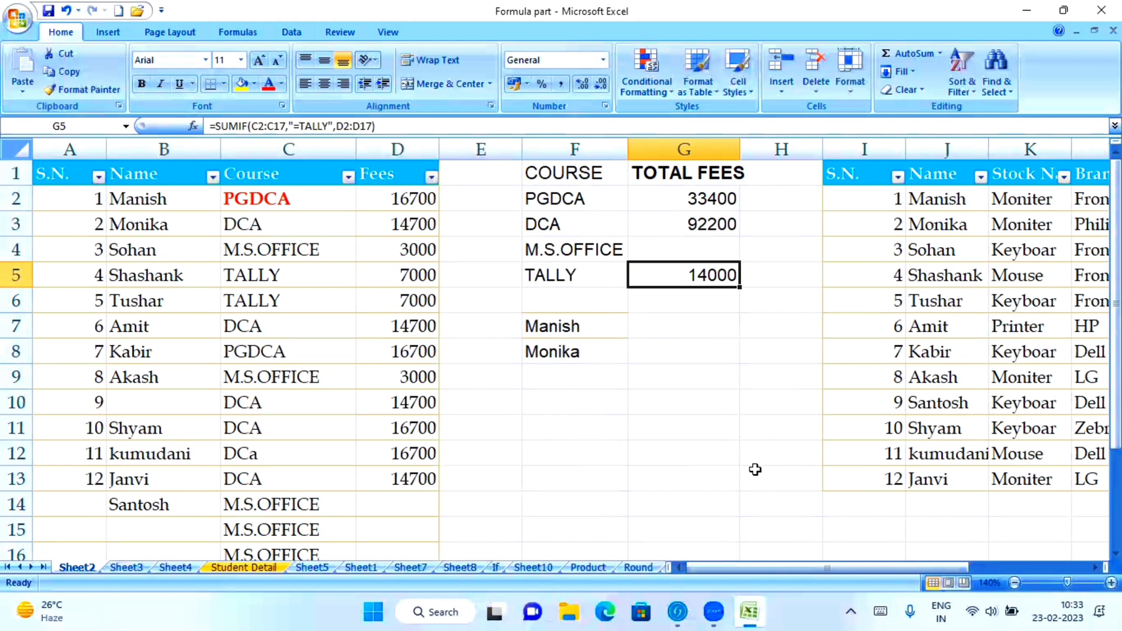
Step: Open the print preview of the worksheet and zoom in on page 1 to examine its tables and borders
left_click(18, 19)
mouse_move(52, 201)
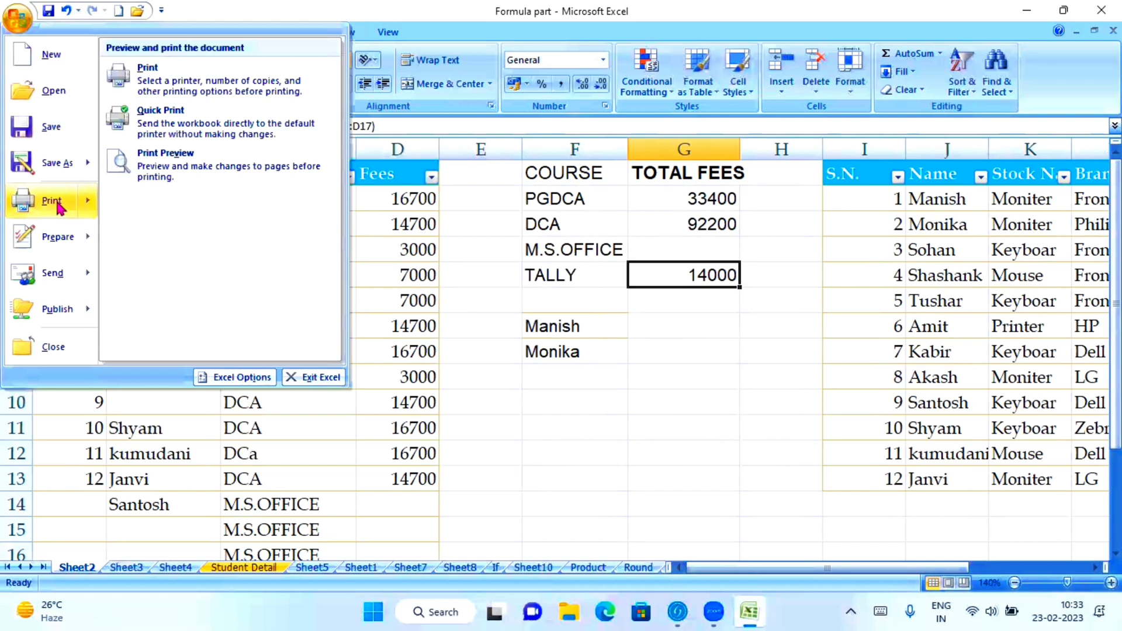
left_click(170, 172)
left_click(551, 275)
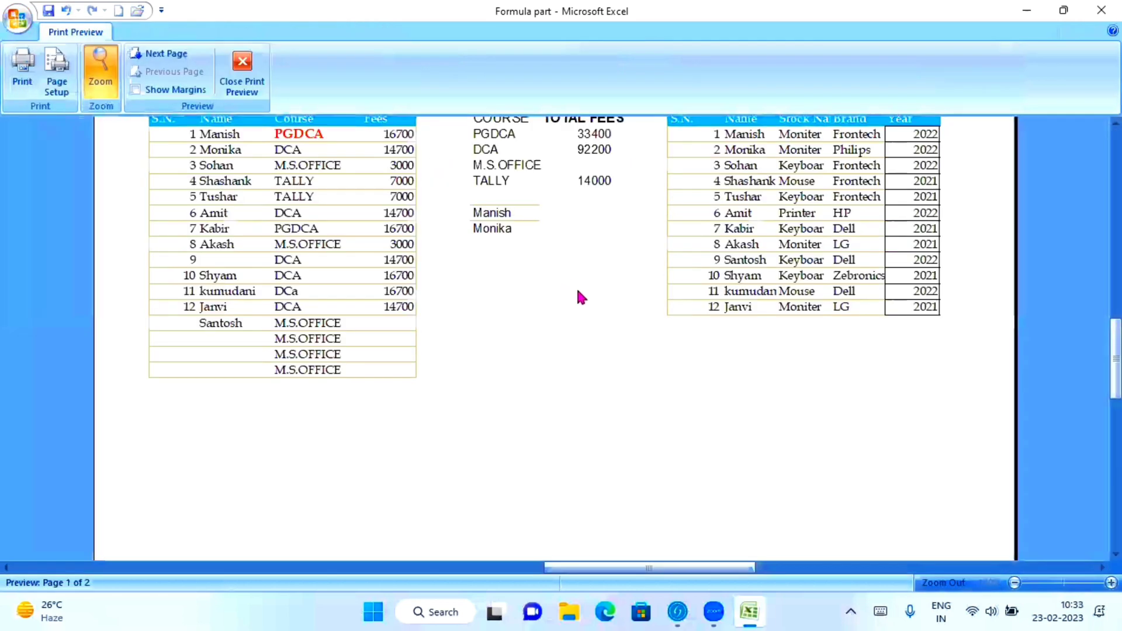
scroll(593, 291, "up", 3)
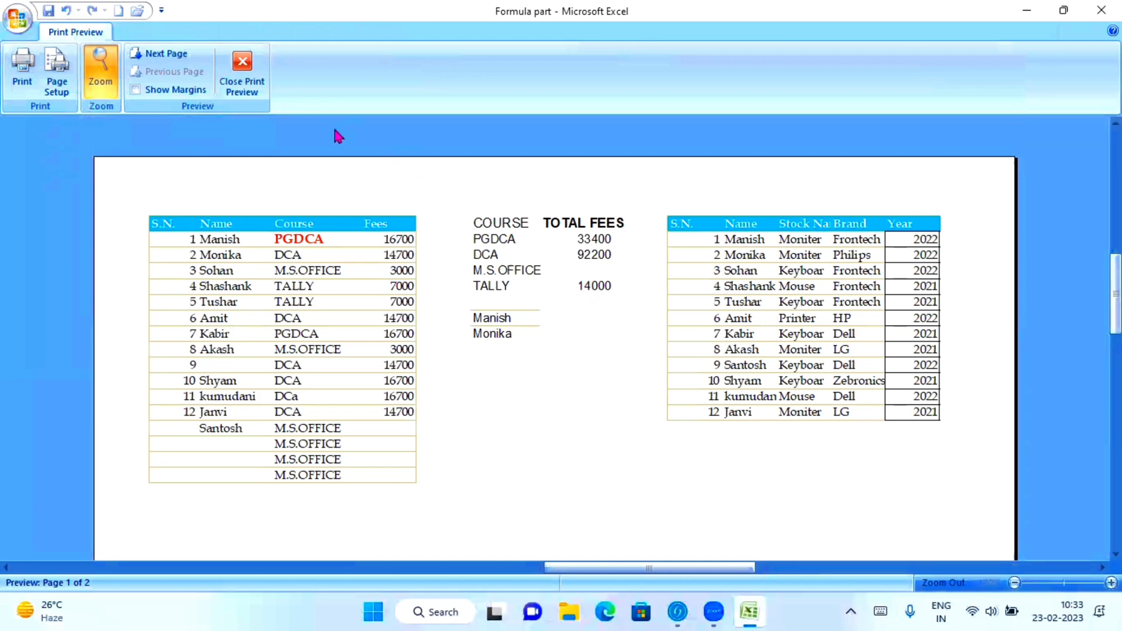
Step: Close the print preview and apply All Borders to the course and total fees range F1:G6
left_click(242, 78)
left_click(660, 323)
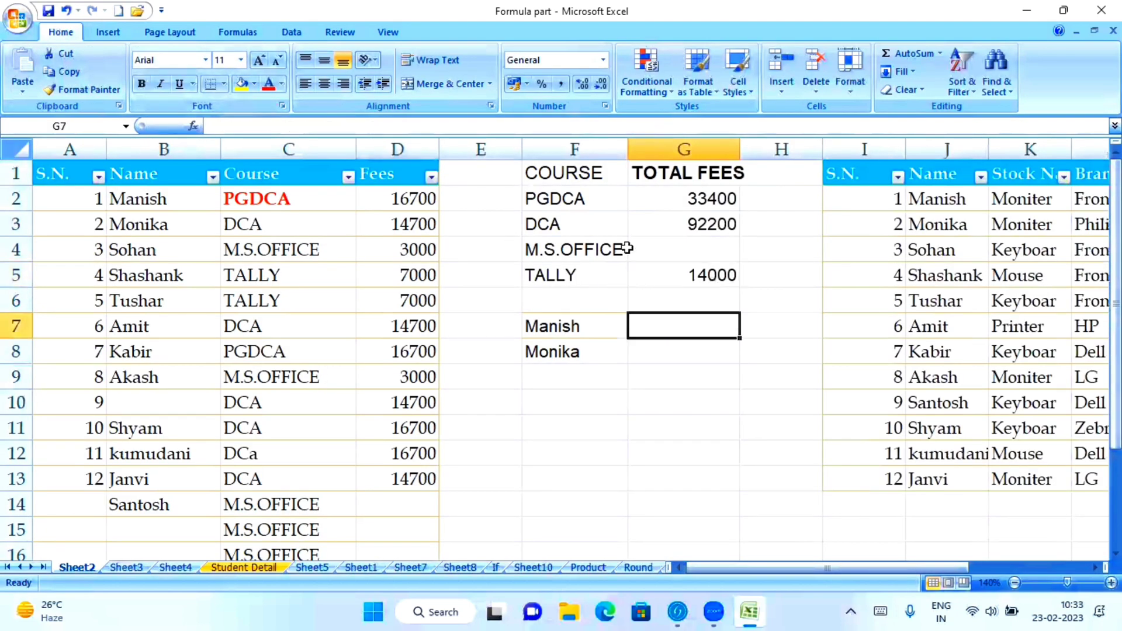
left_click_drag(586, 174, 695, 297)
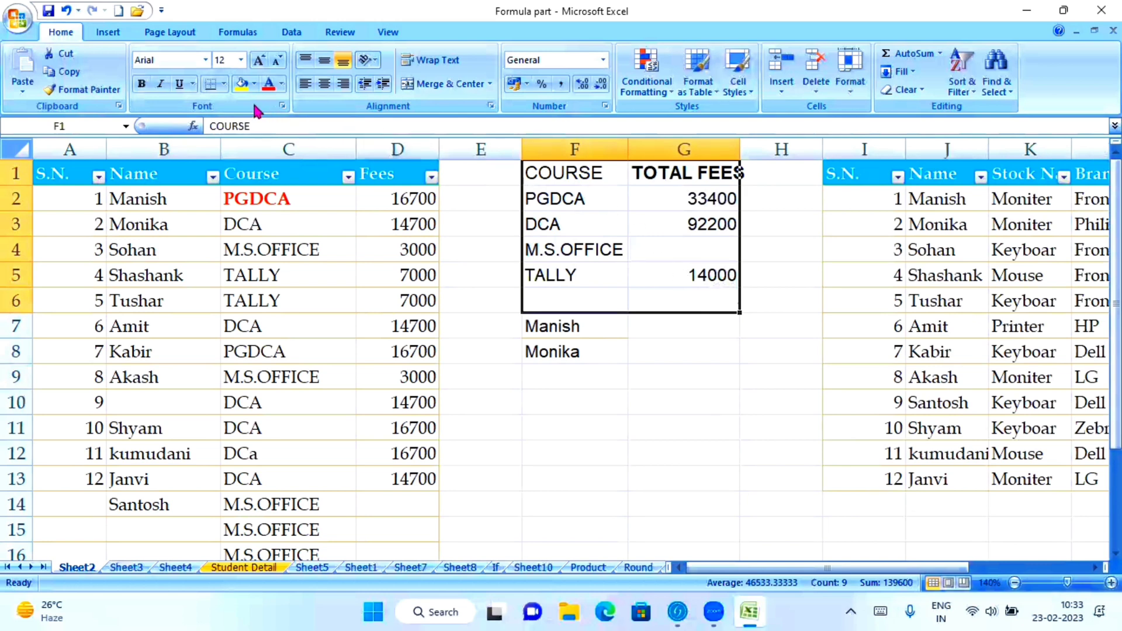
left_click(224, 83)
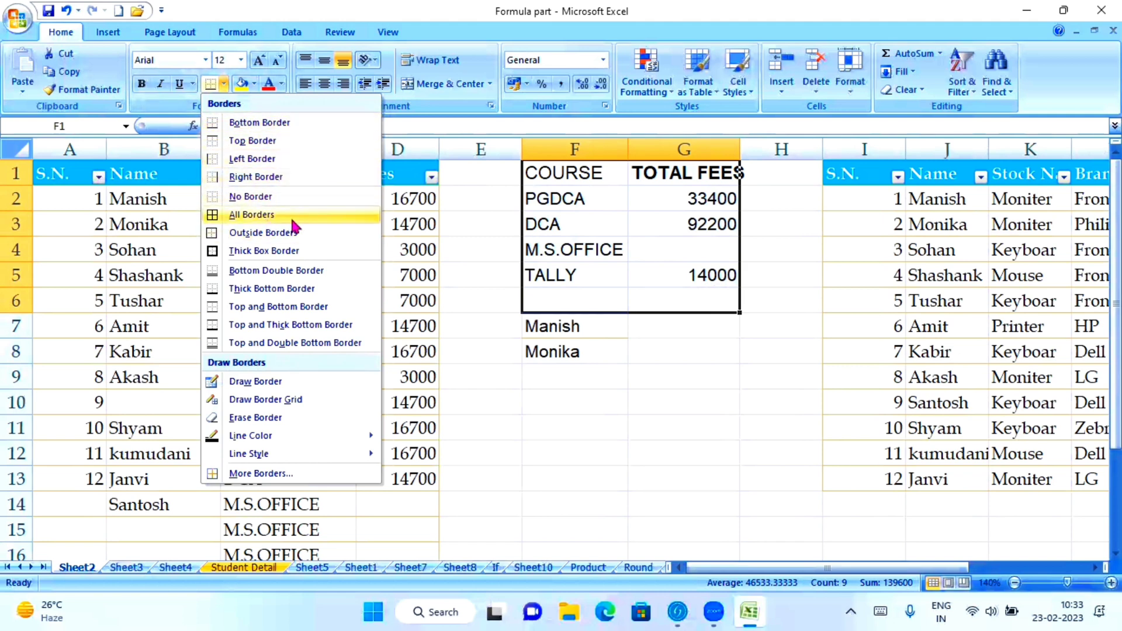
left_click(251, 214)
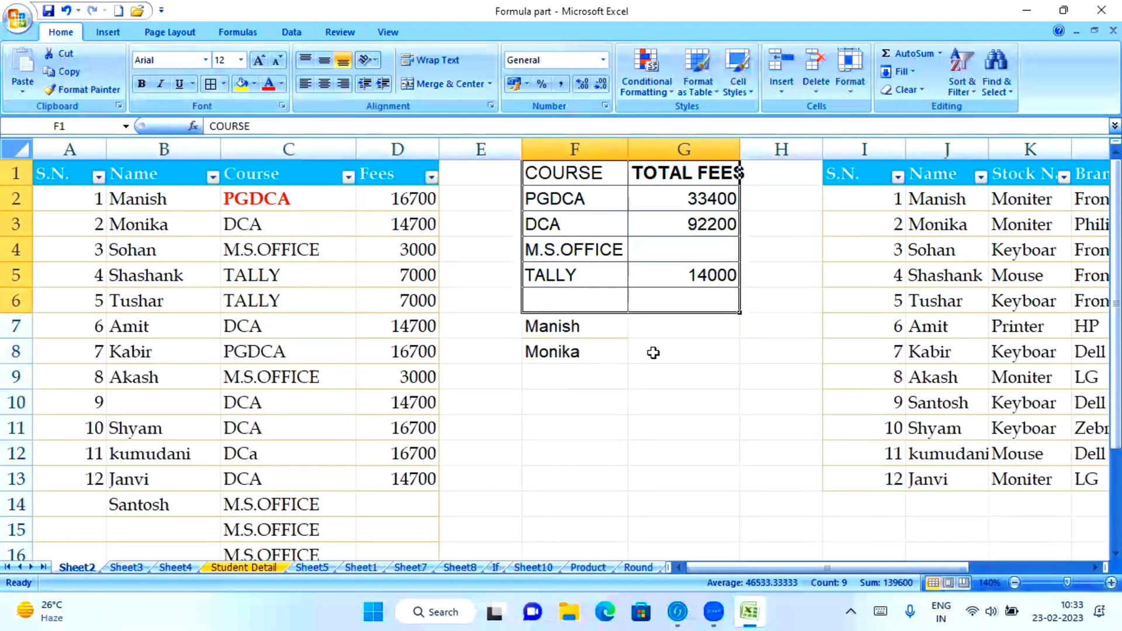
Step: Widen column G slightly so the TOTAL FEES heading fits inside its cell
left_click(685, 376)
left_click_drag(740, 150, 754, 150)
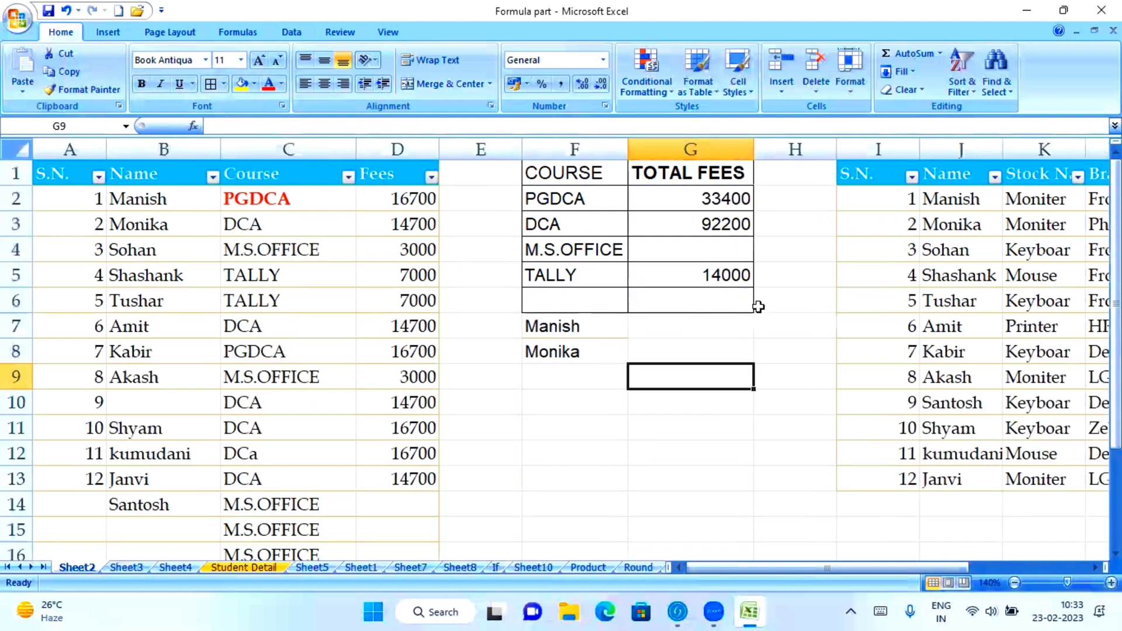
left_click(767, 326)
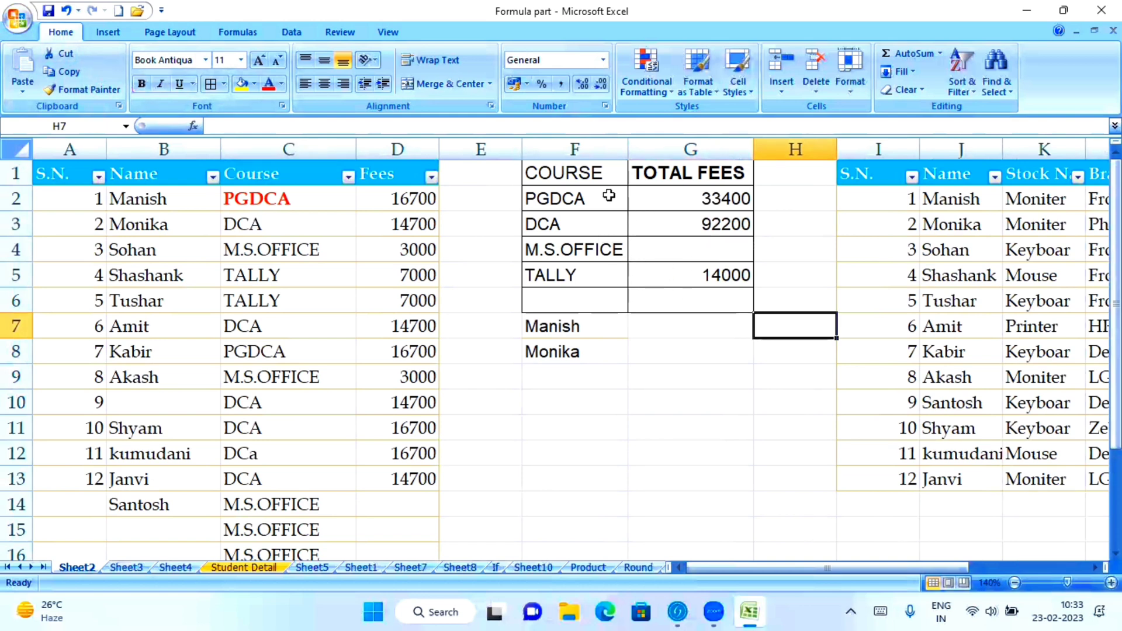
Step: Remove all borders from the range F1:G6 with the No Border option
left_click_drag(606, 173, 684, 296)
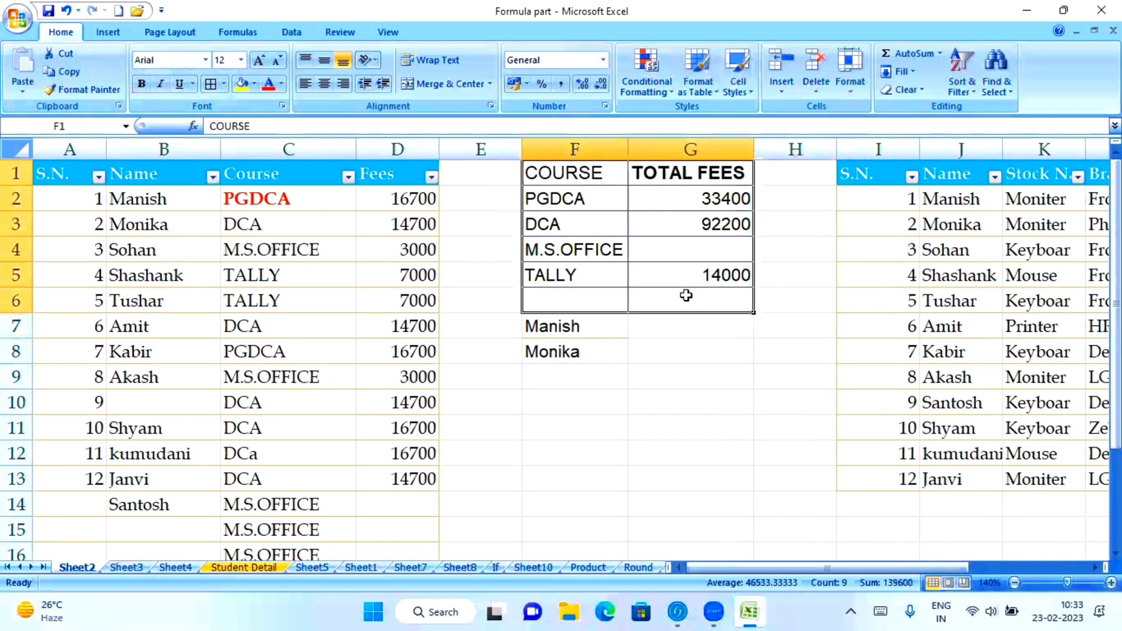
left_click(223, 83)
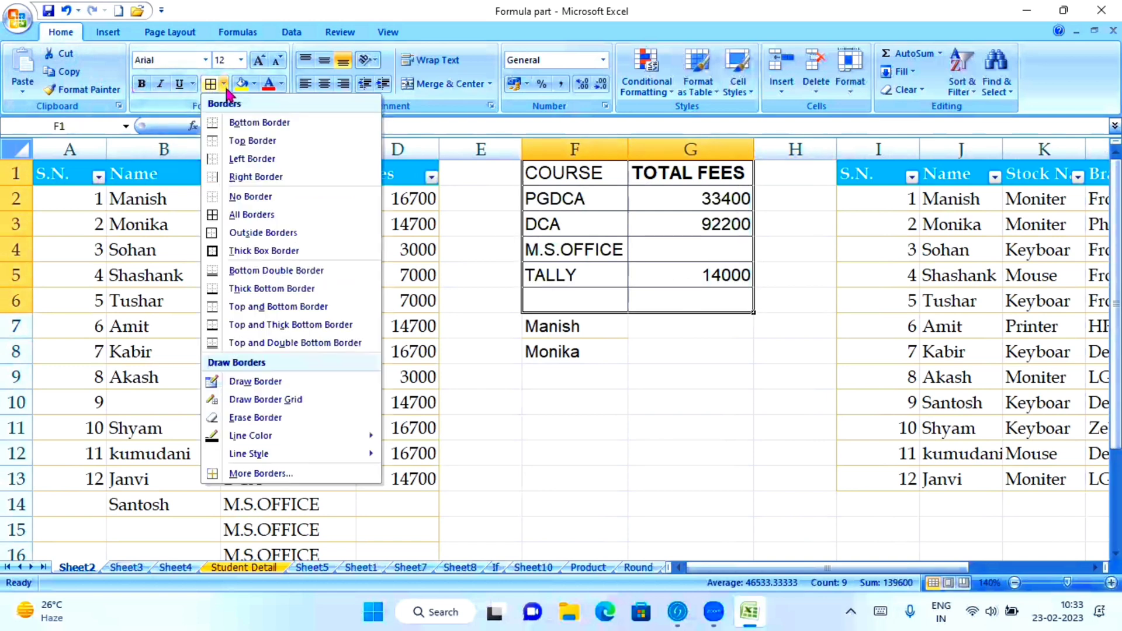
left_click(264, 199)
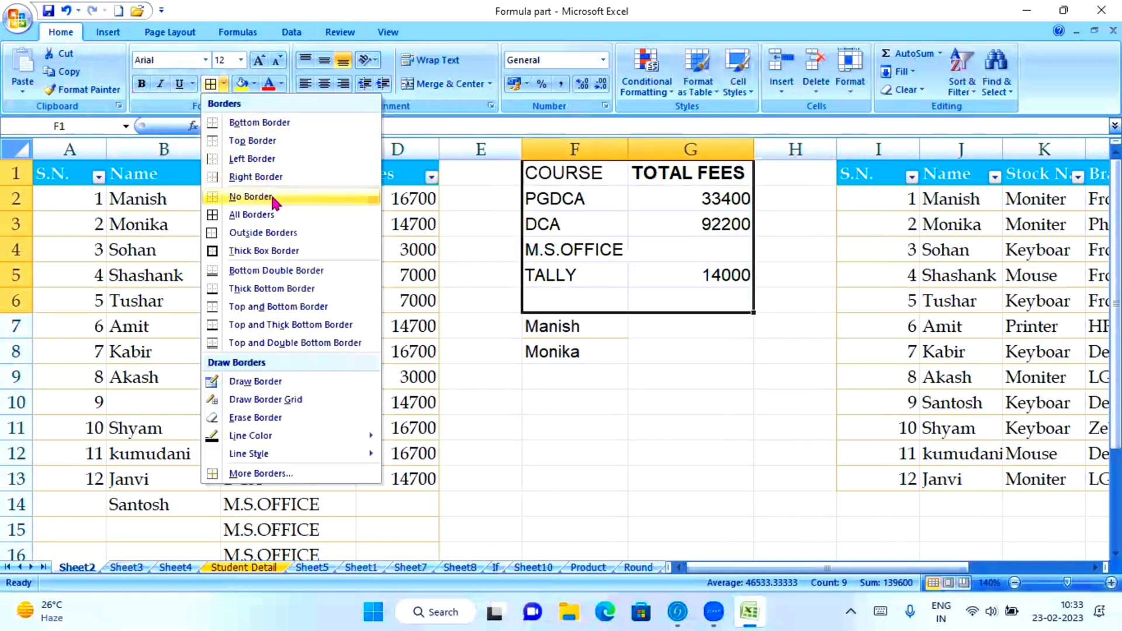
left_click(647, 370)
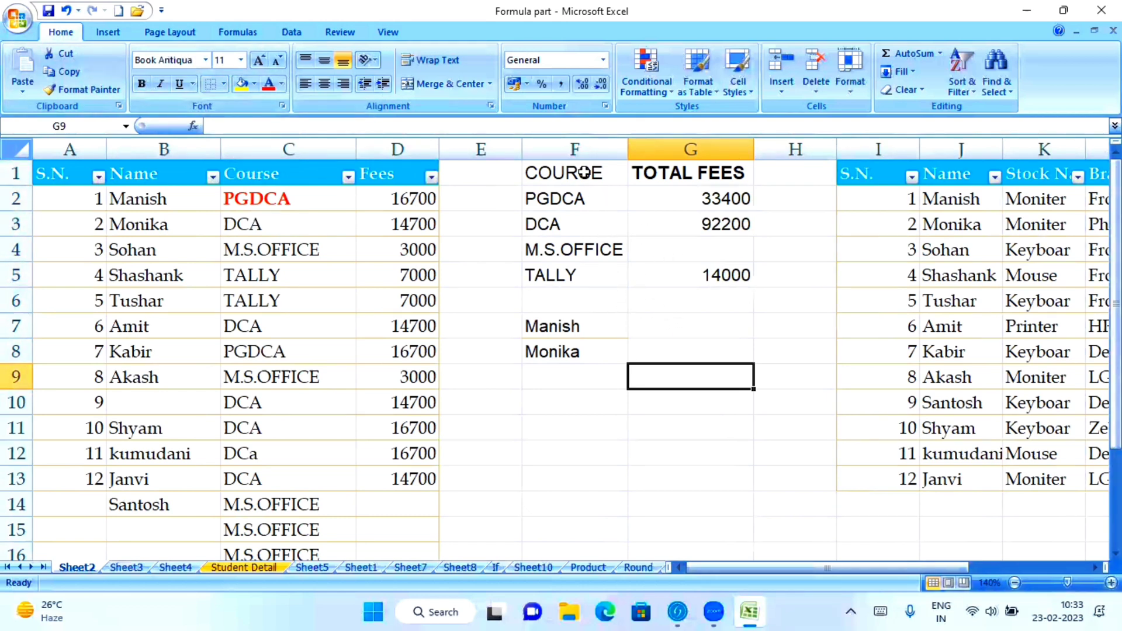
Step: Fill the COURSE and TOTAL FEES heading cells F1:G1 with yellow from the extended standard color palette
left_click_drag(585, 176, 731, 278)
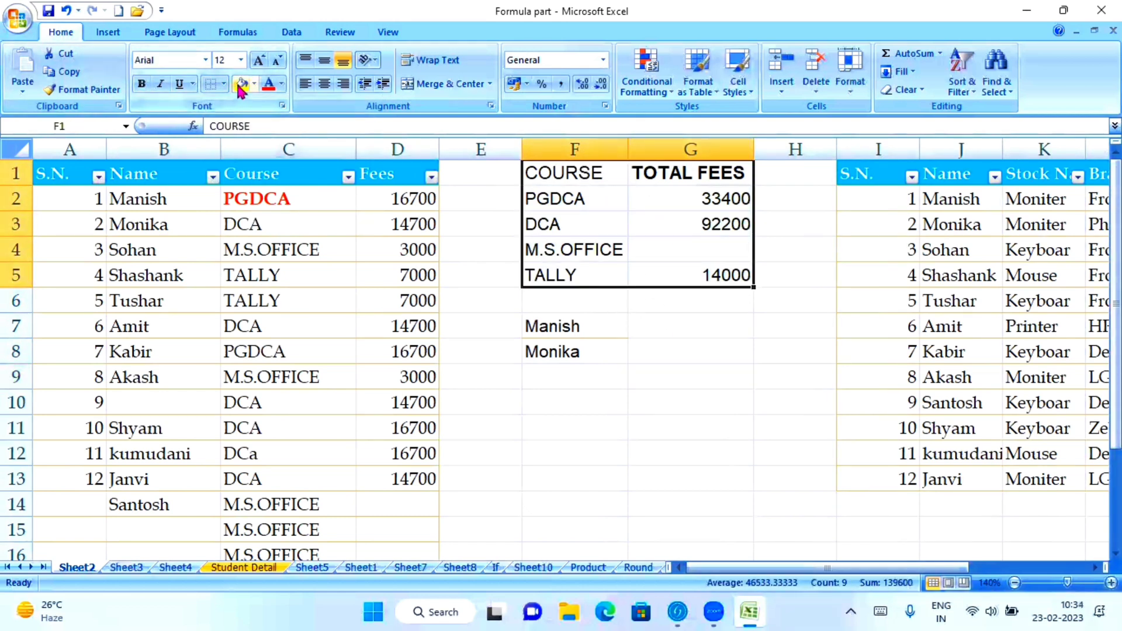
left_click(693, 399)
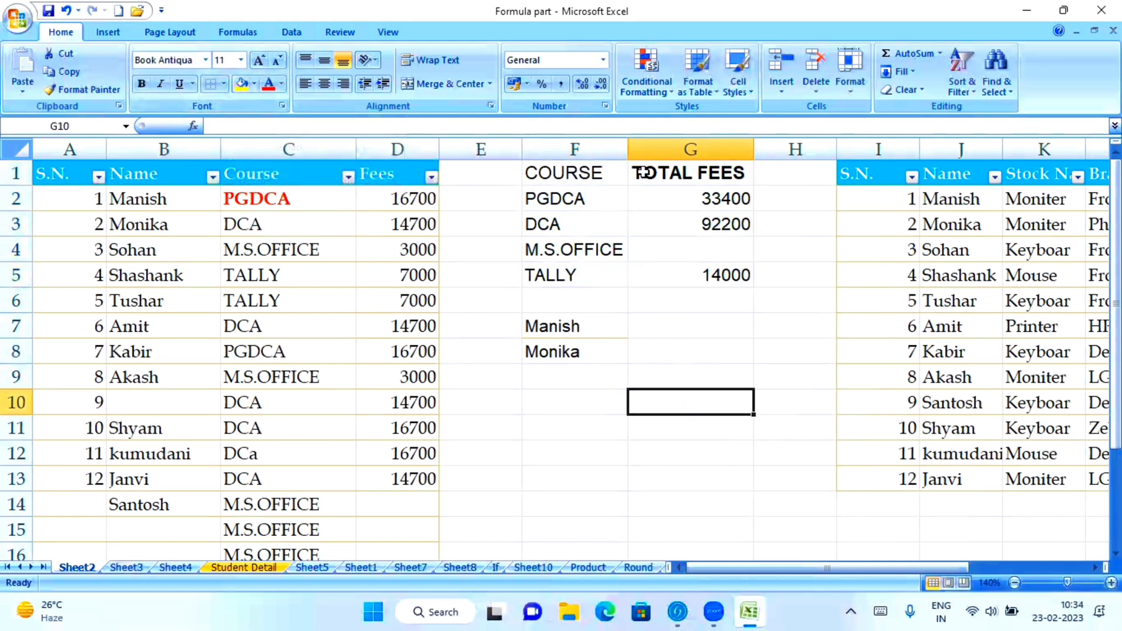
left_click_drag(599, 173, 646, 174)
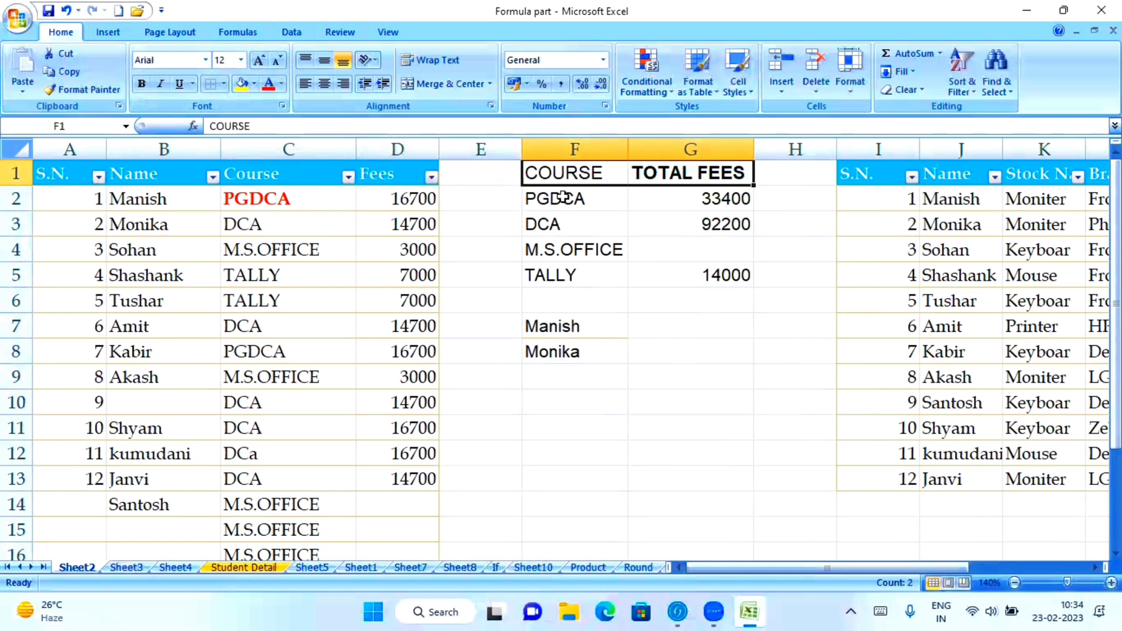
left_click(255, 85)
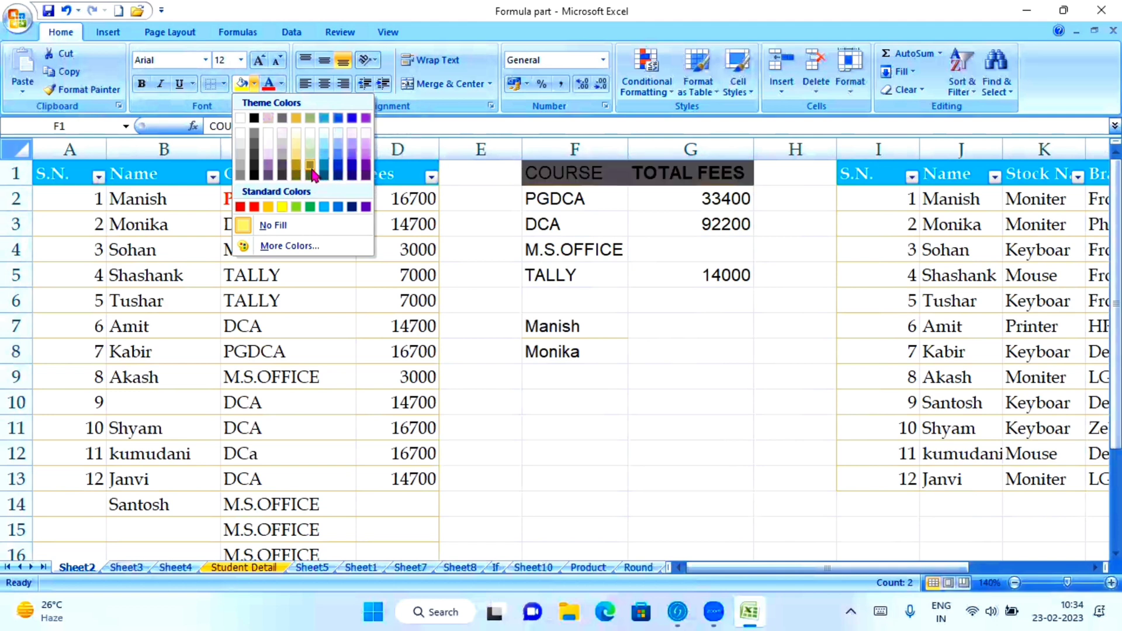
left_click(278, 248)
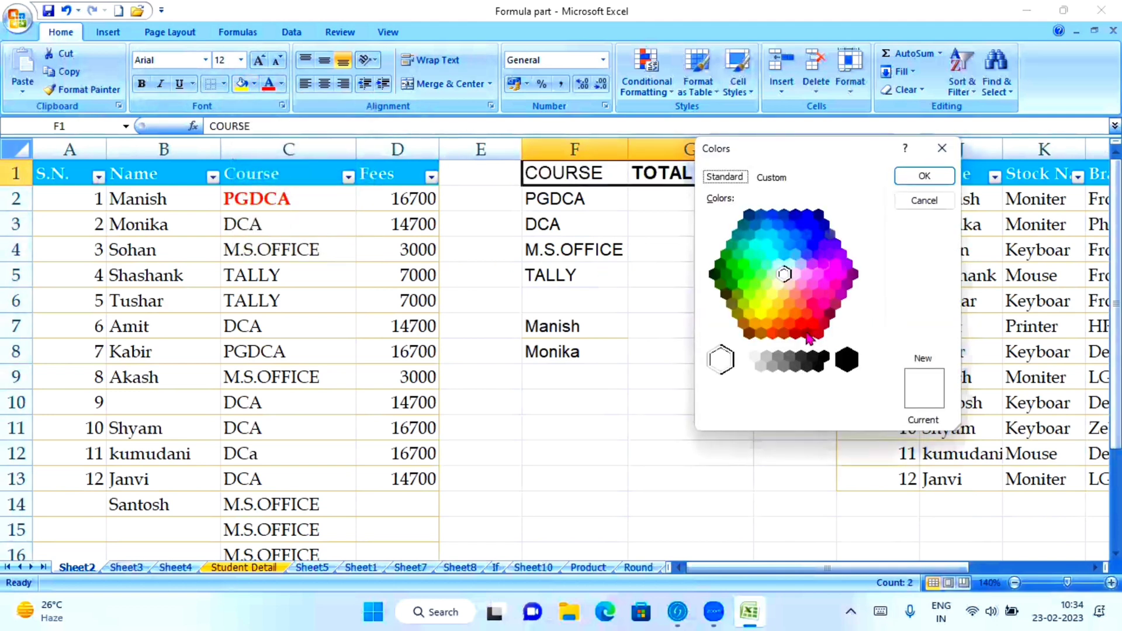
left_click(760, 314)
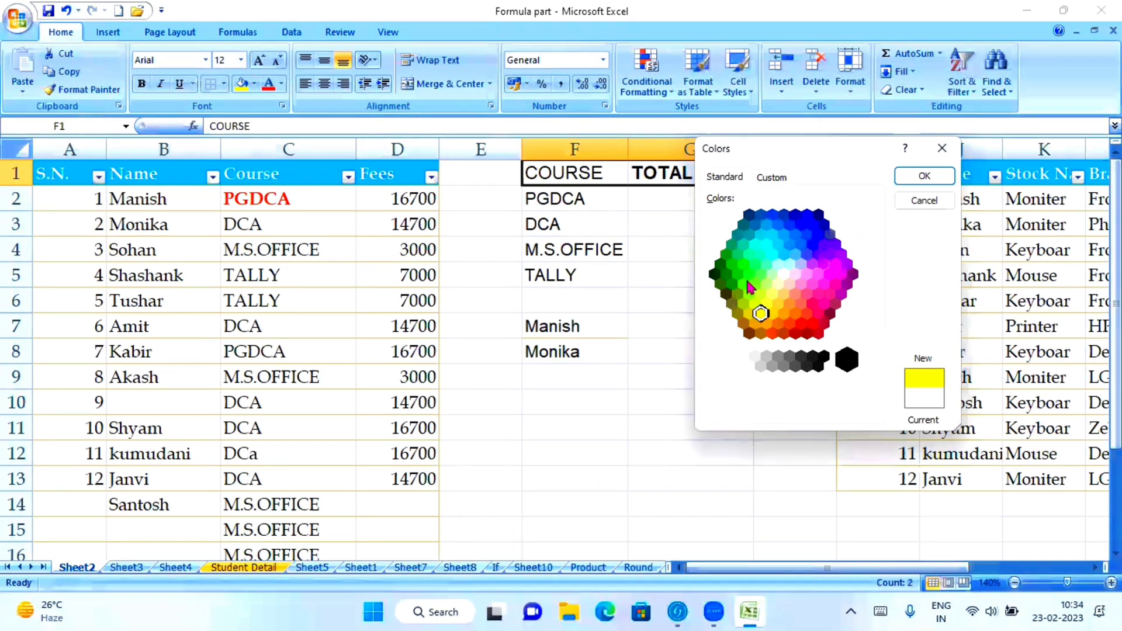
left_click(917, 177)
left_click(702, 296)
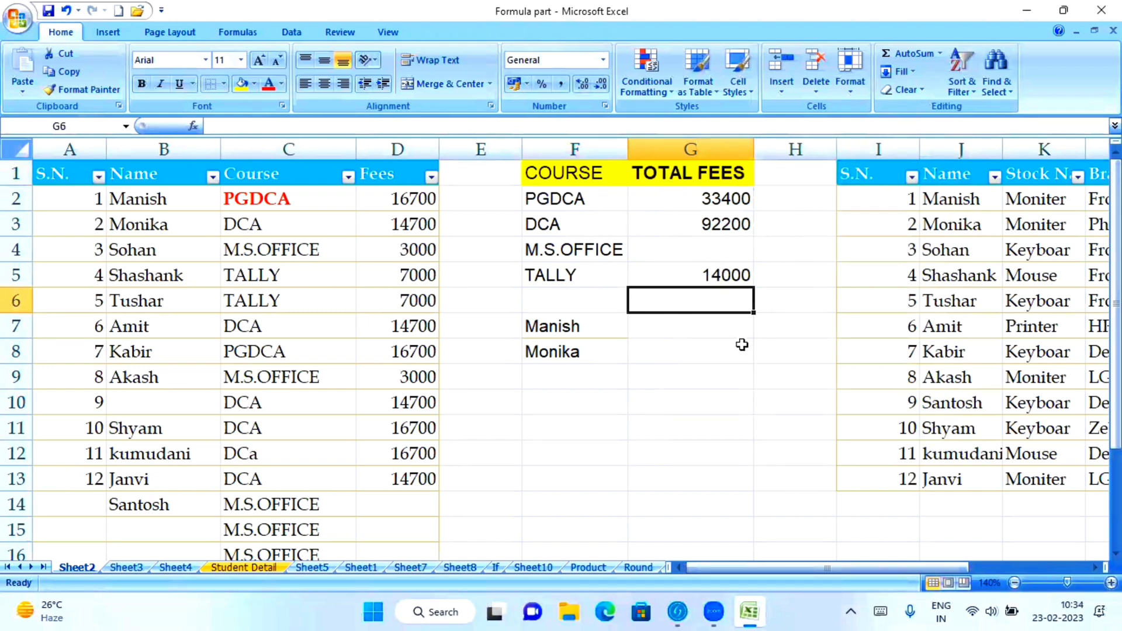
Step: Change the fill of the heading cells F1:G1 to the standard light blue
left_click(609, 174)
left_click(640, 221)
left_click_drag(623, 177, 646, 172)
left_click(254, 85)
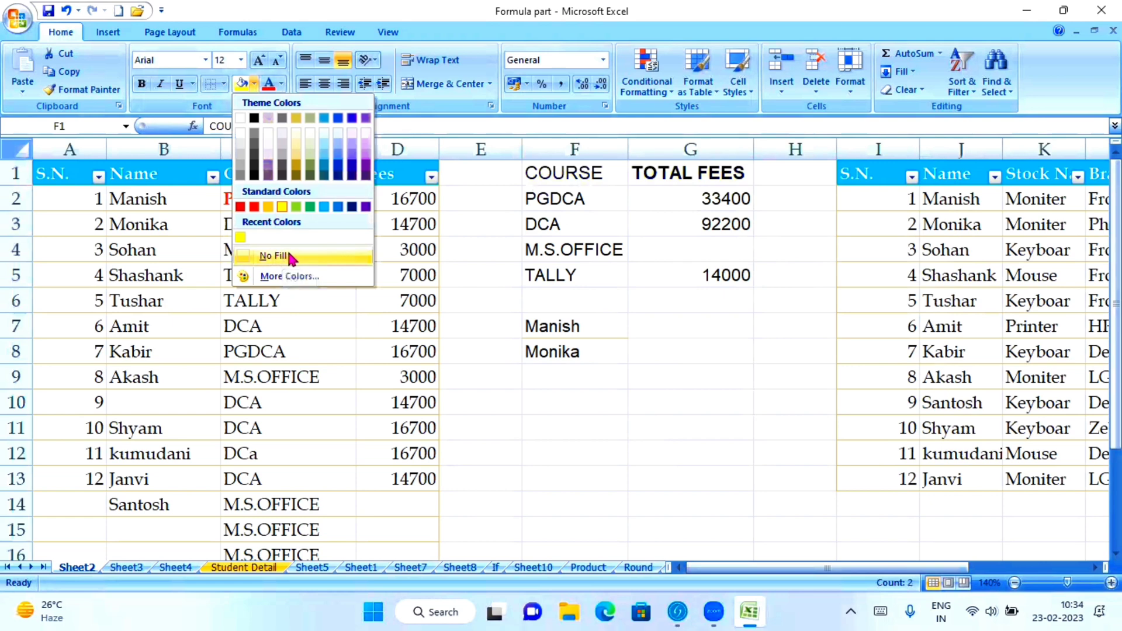
left_click(333, 212)
left_click(611, 297)
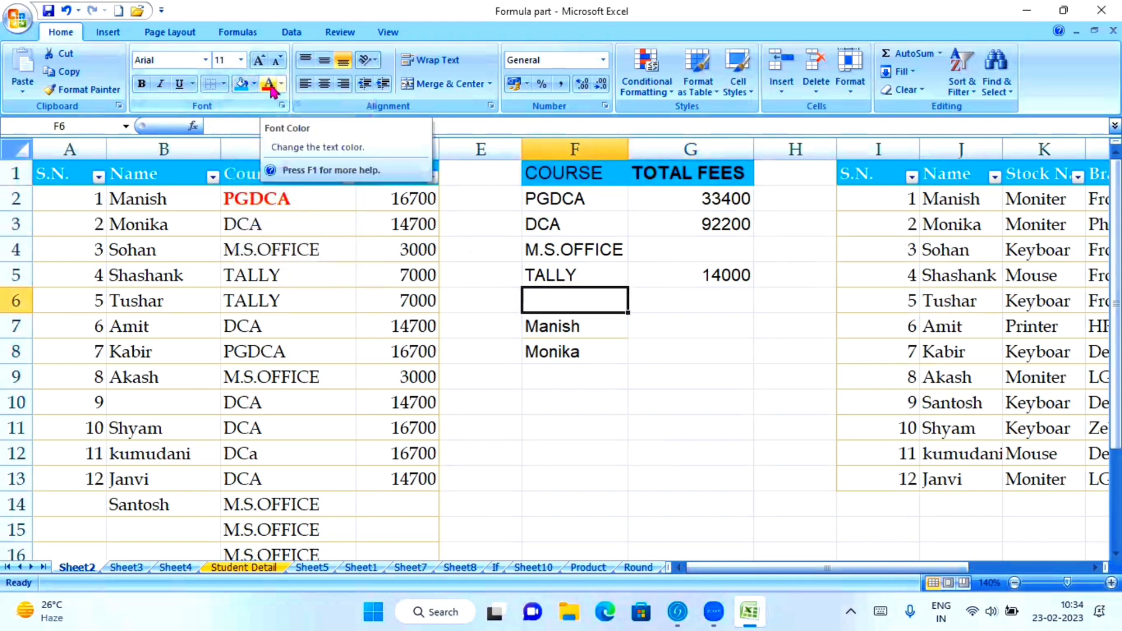
left_click(671, 380)
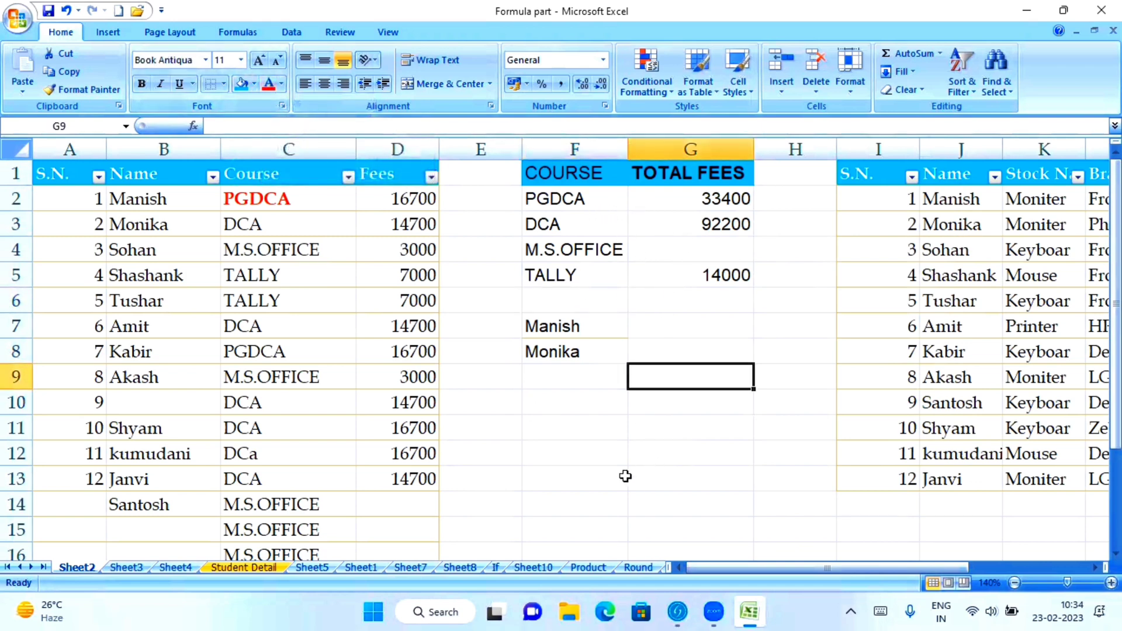
Step: Color the PGDCA text in F2 red and the DCA text in F3 dark blue
left_click(587, 199)
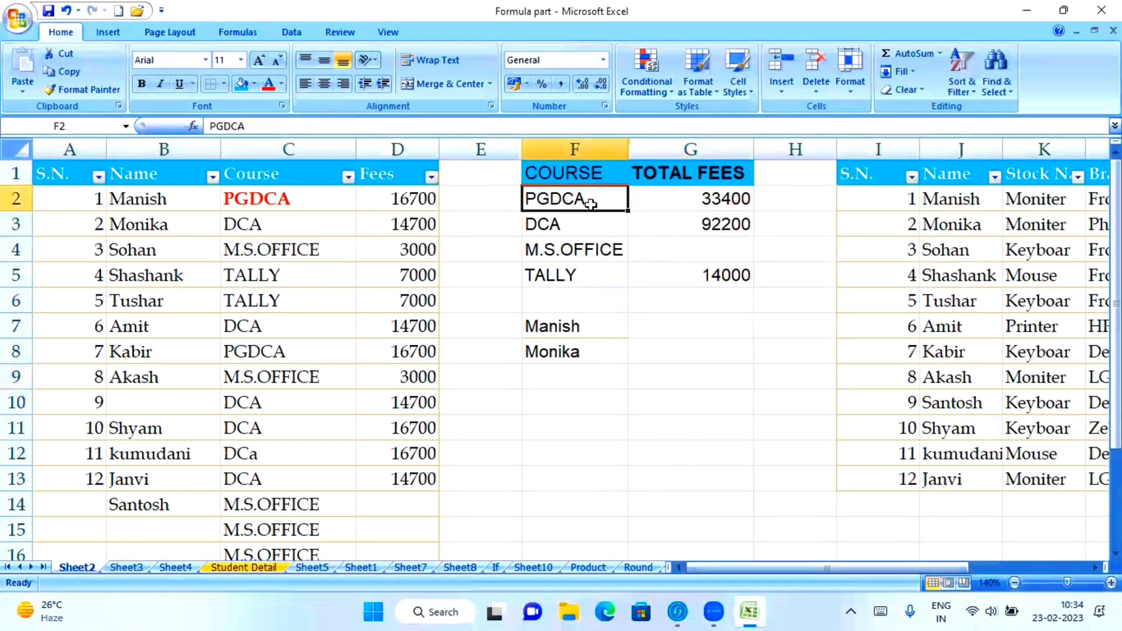
left_click(268, 83)
left_click(560, 228)
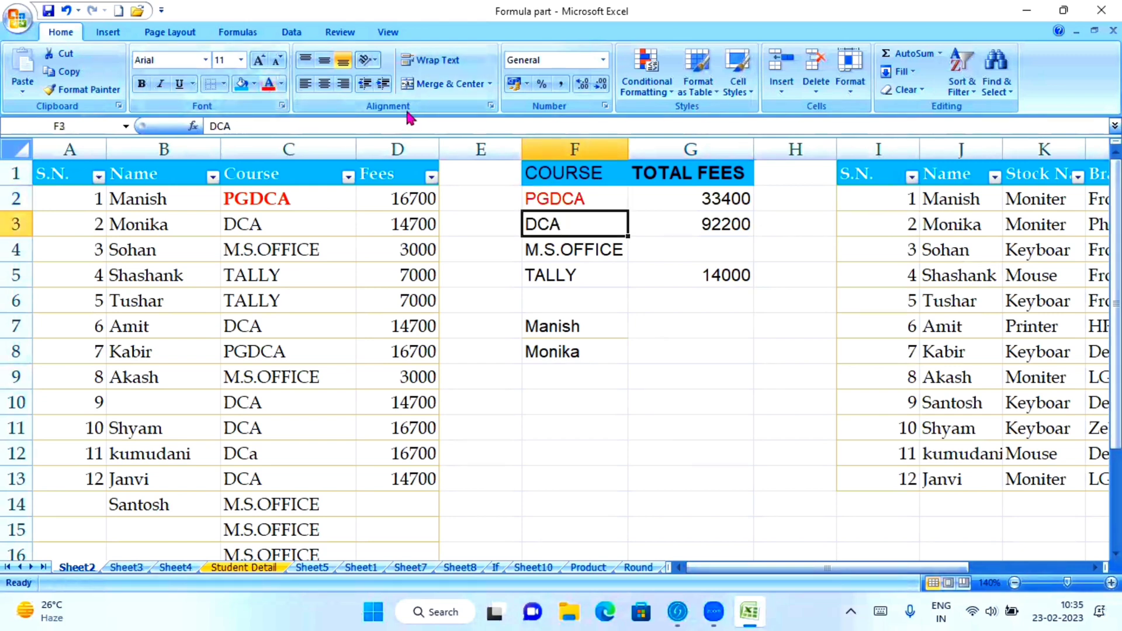
left_click(281, 84)
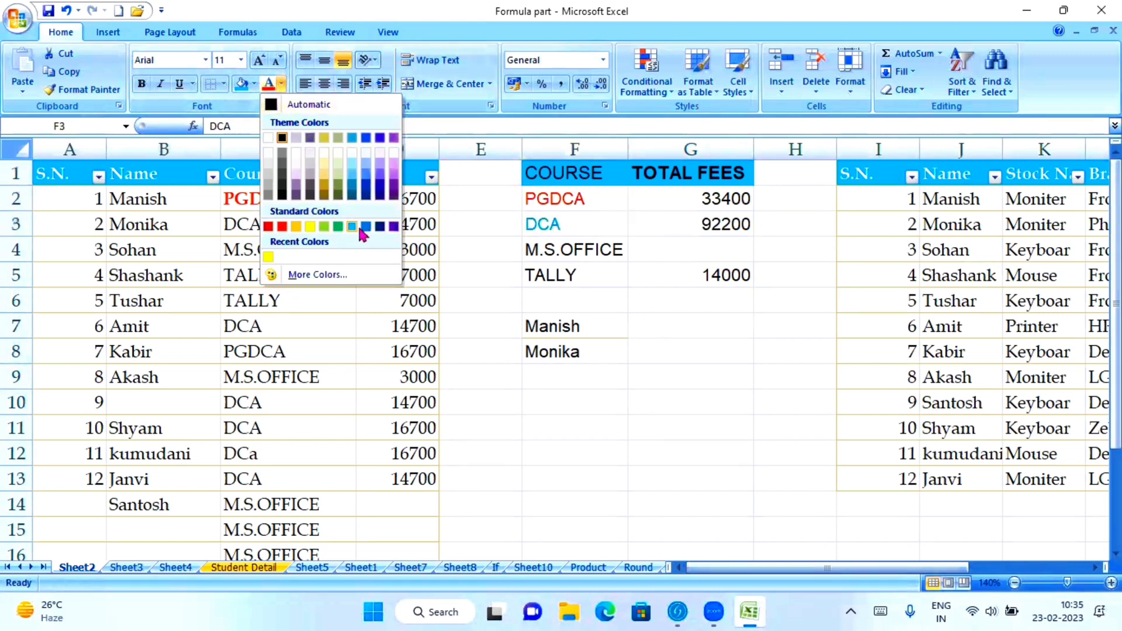
left_click(378, 226)
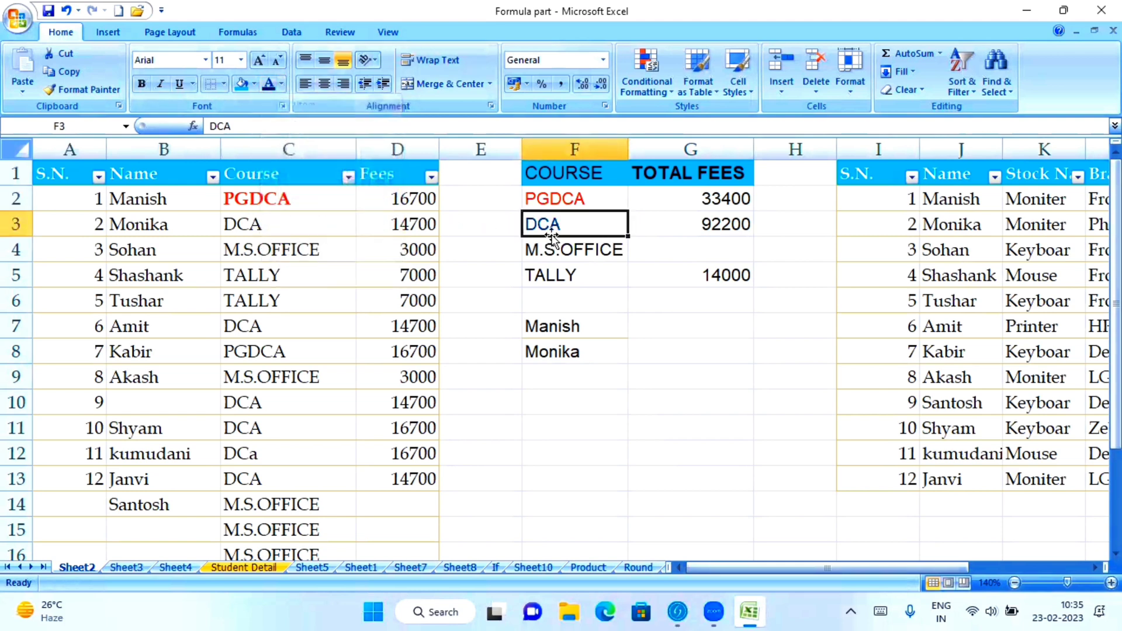
Step: Set the font color of M.S.OFFICE in F4 to the standard orange
left_click(552, 250)
left_click(281, 86)
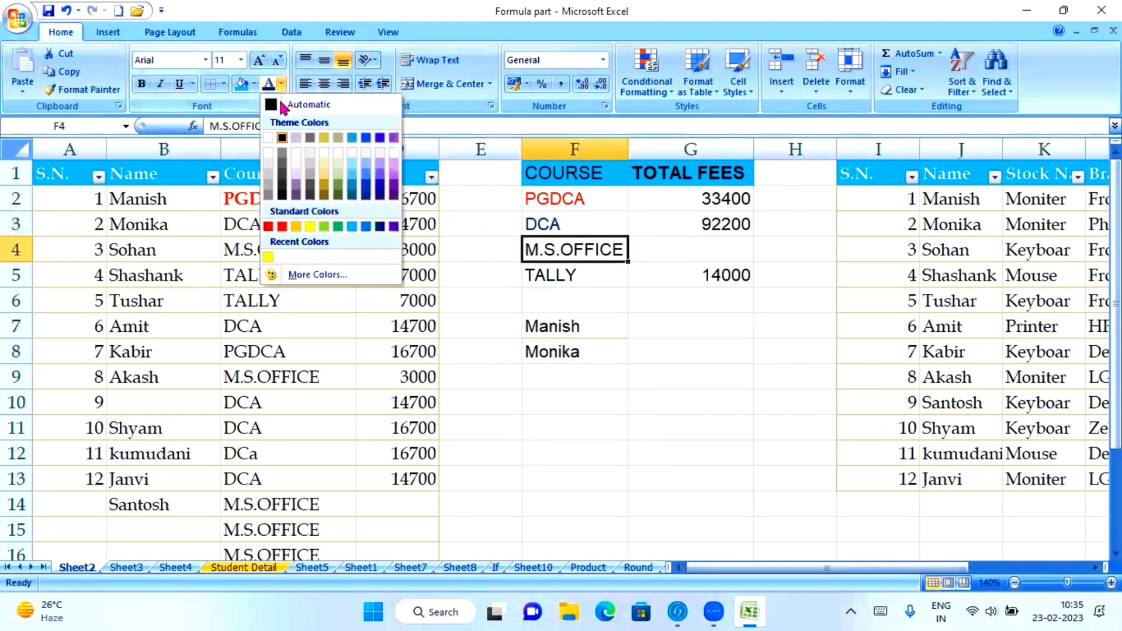
left_click(297, 228)
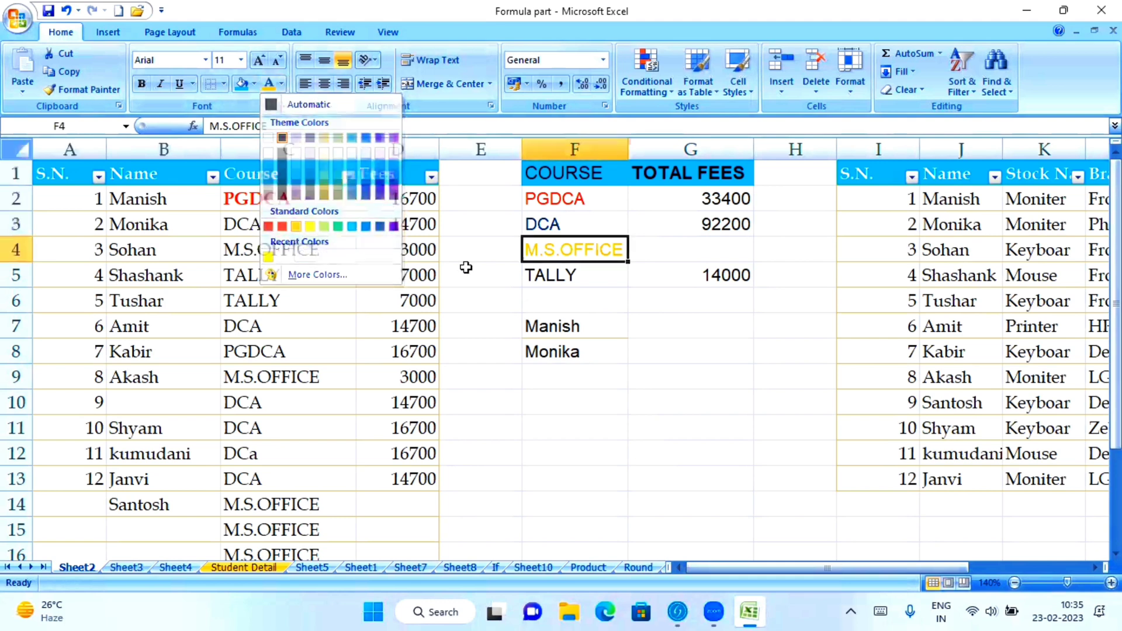
key("Down")
key("Down")
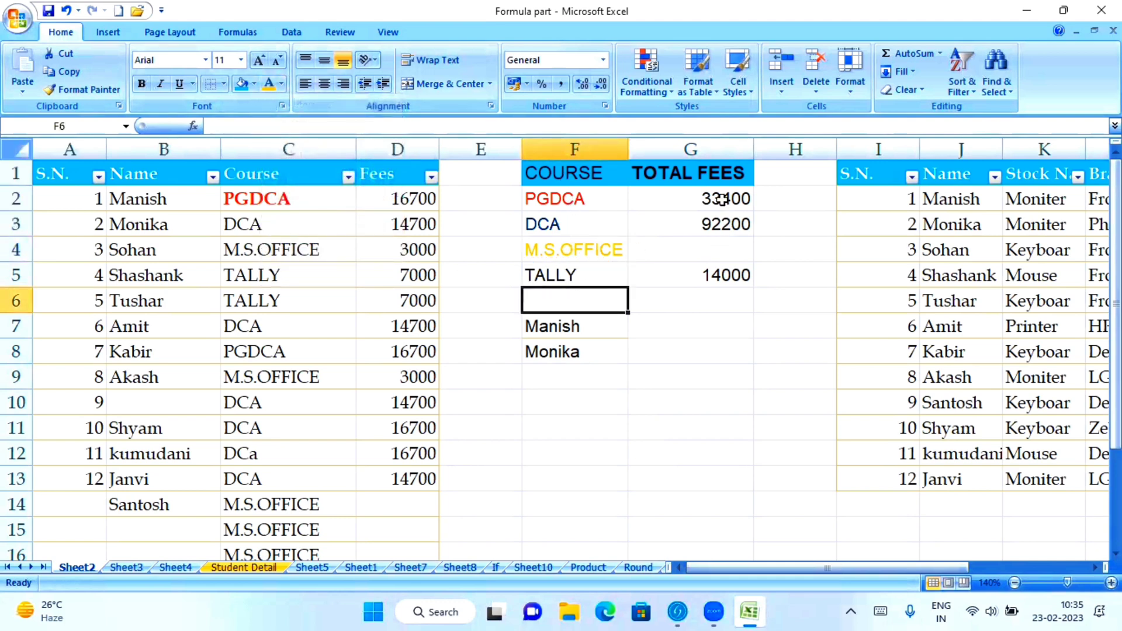
Step: Set the font color of the total fees values in G2:G5 to the standard purple
left_click_drag(723, 200, 737, 282)
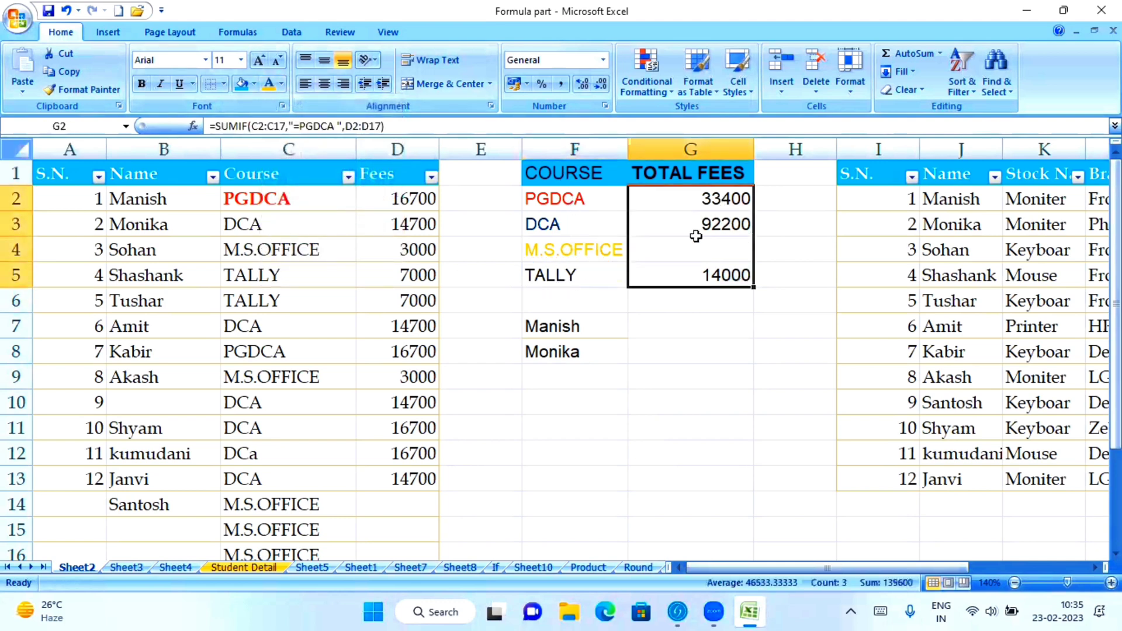
left_click(281, 84)
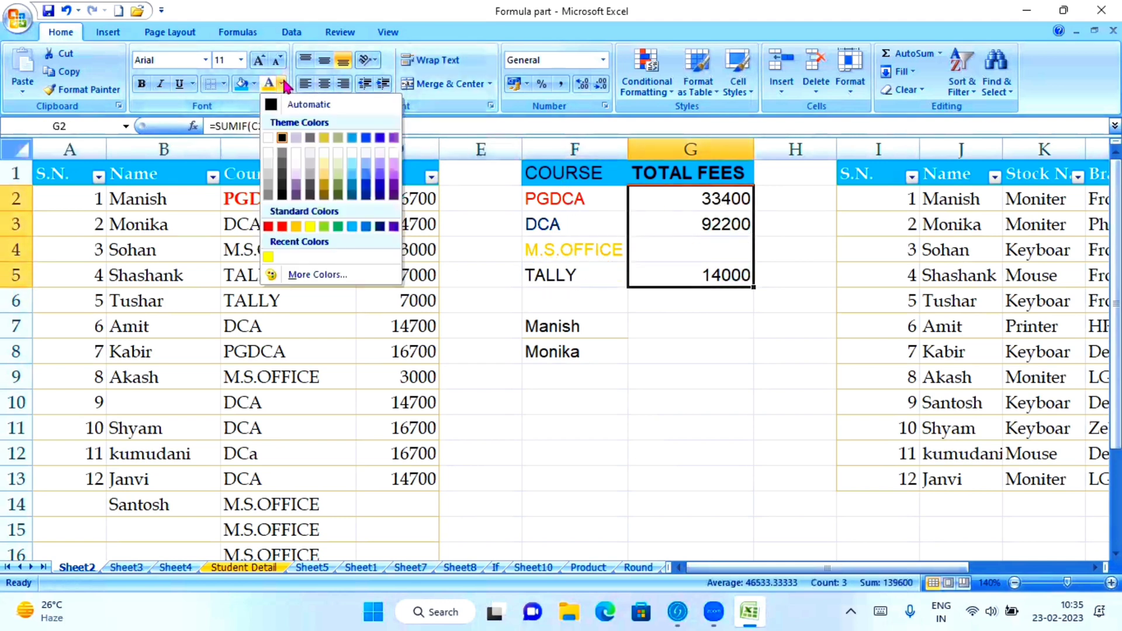
left_click(390, 227)
left_click(727, 359)
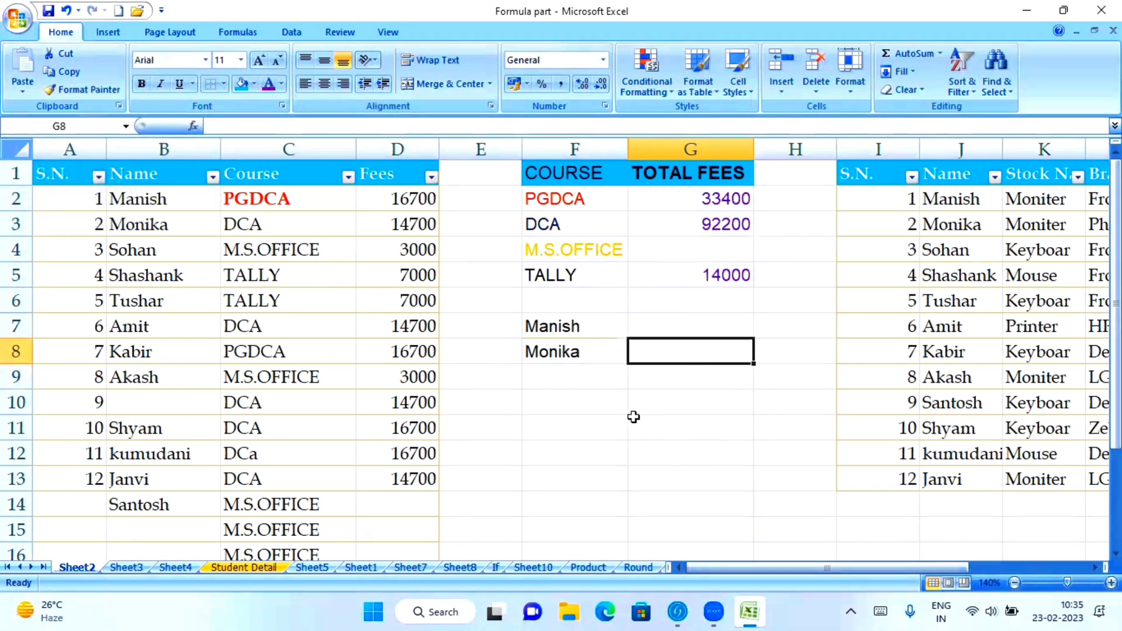
left_click(576, 409)
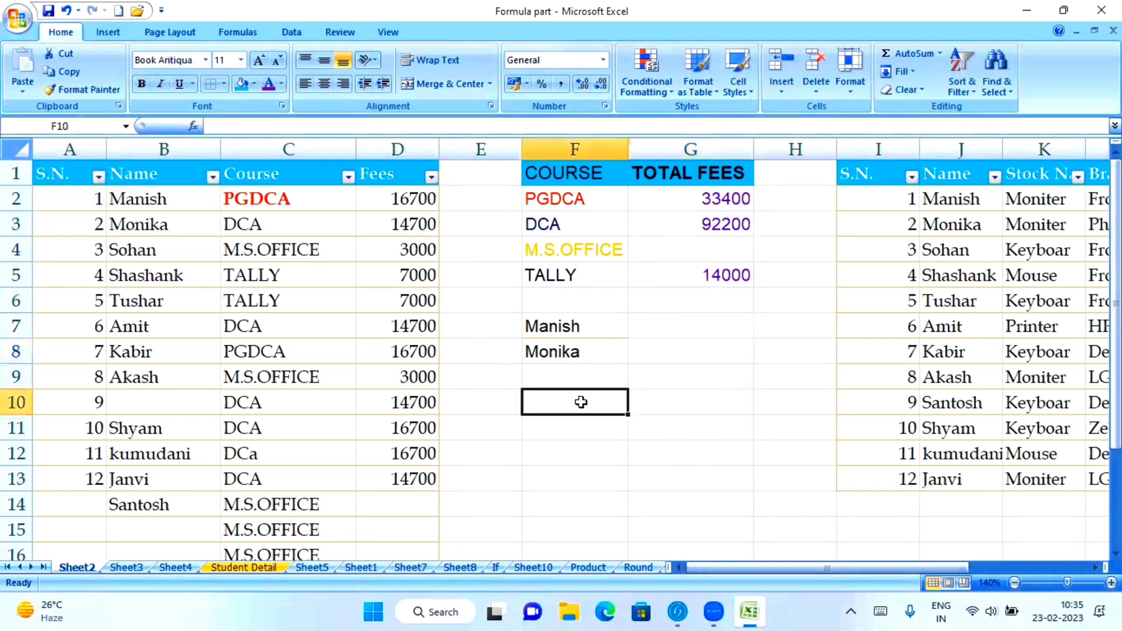
Step: Make the M.S.OFFICE text in F4 bold and reduce its font size to 10
left_click(589, 246)
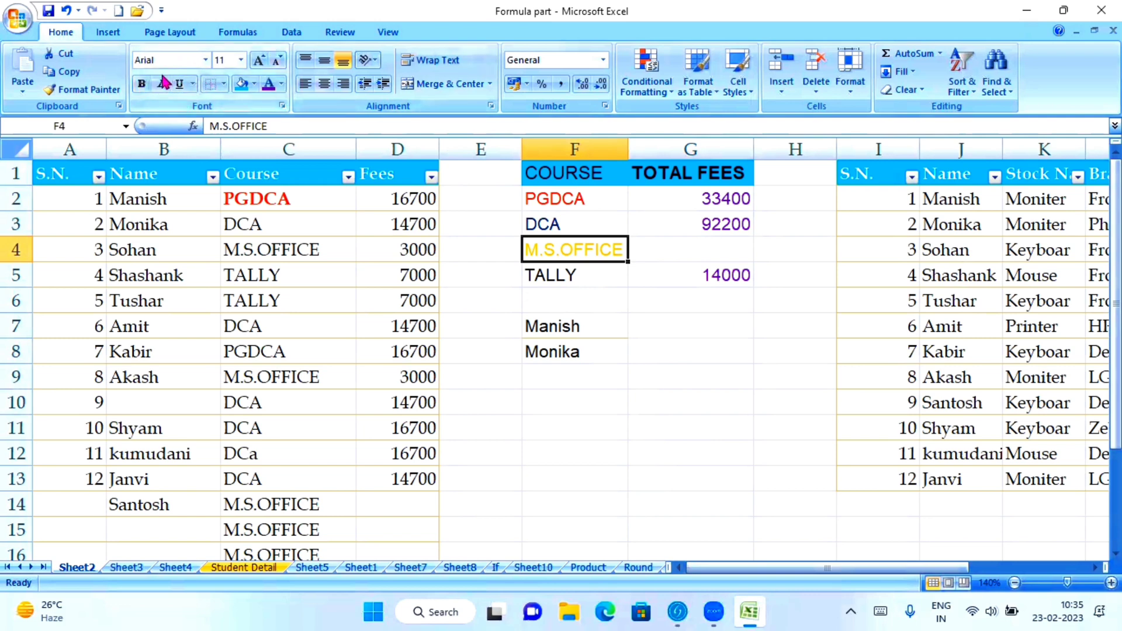
left_click(141, 83)
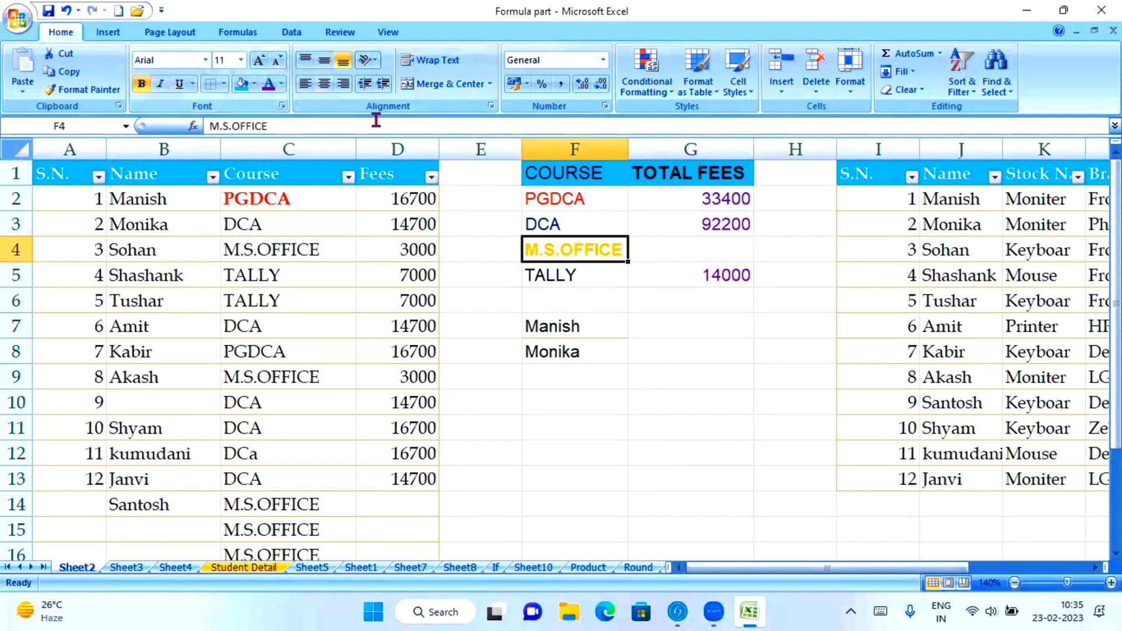
left_click(276, 60)
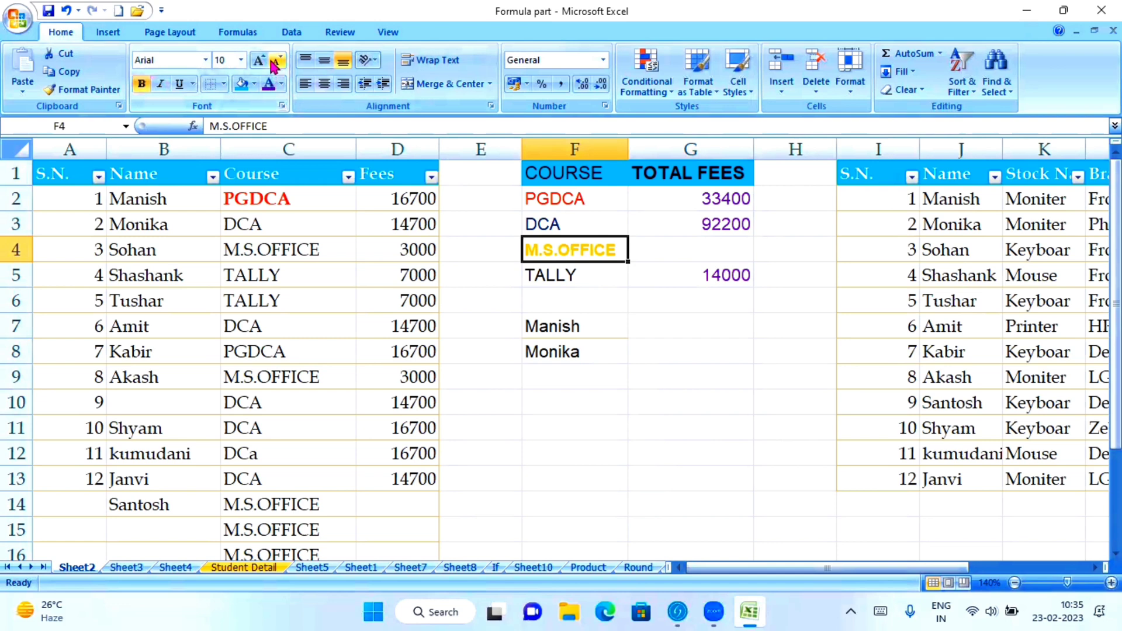
left_click(652, 334)
left_click(572, 246)
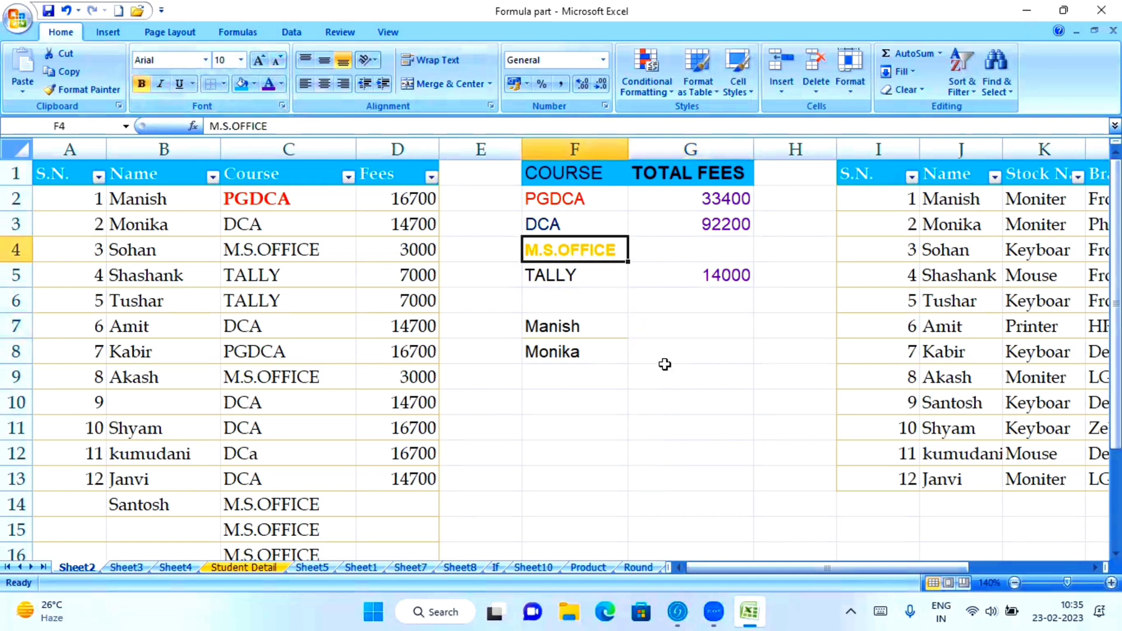
Step: Examine the font formatting of the course names in F2:F4
left_click(586, 295)
left_click(572, 248)
left_click(574, 204)
left_click(572, 232)
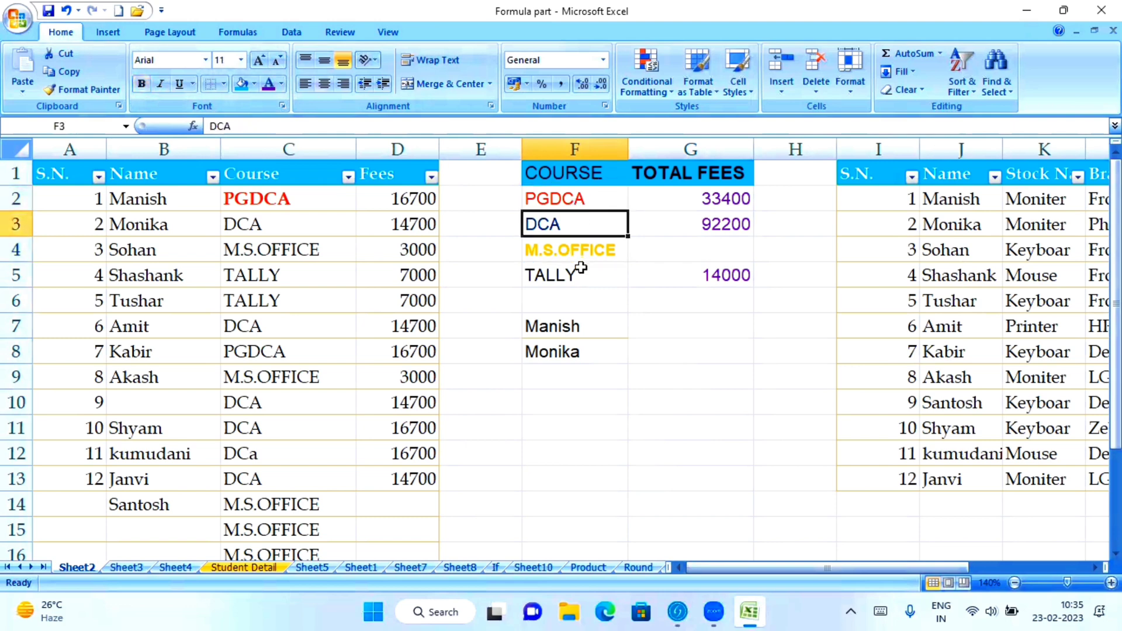
left_click(584, 249)
left_click(583, 226)
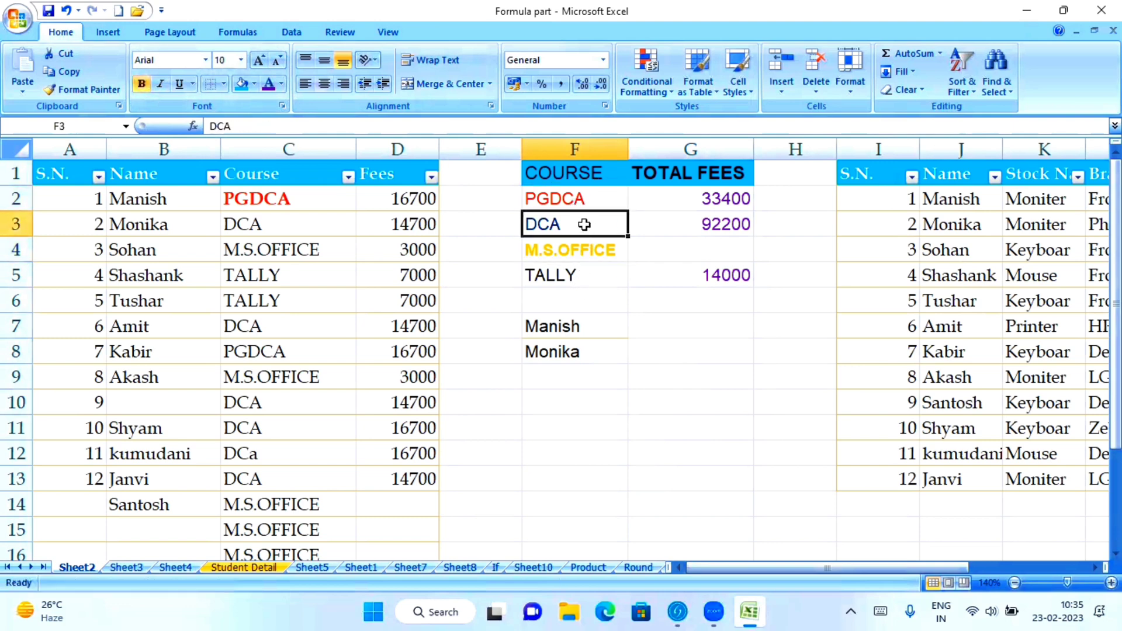
left_click(586, 197)
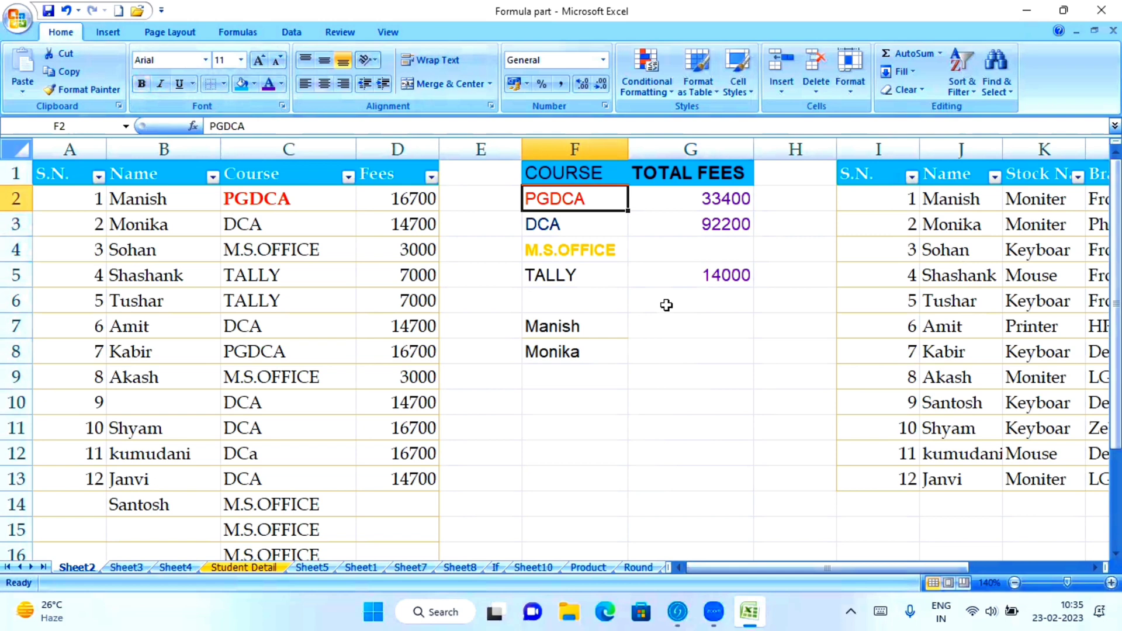
left_click(664, 324)
left_click(602, 251)
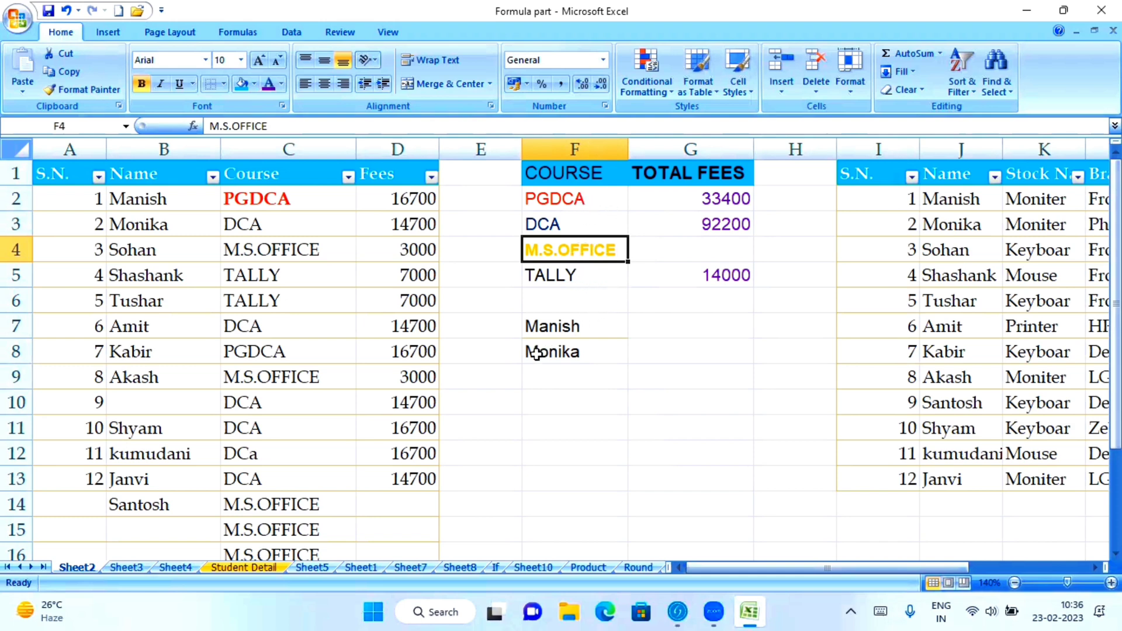
left_click(671, 367)
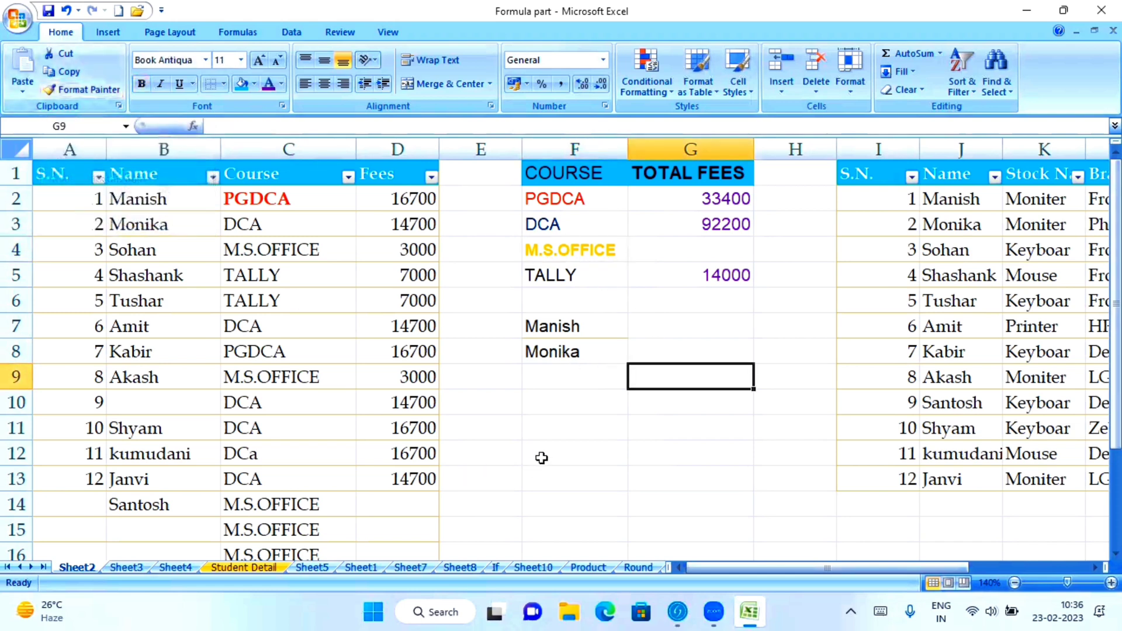
left_click(631, 325)
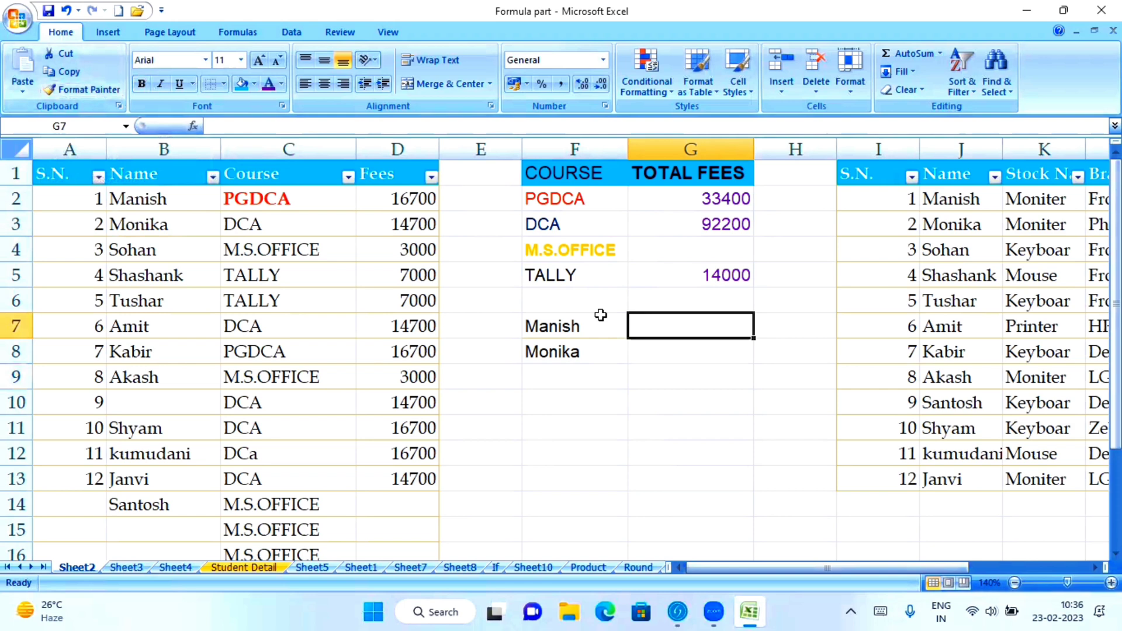
Step: Copy the formatting of M.S.OFFICE in F4 onto PGDCA and DCA in F2:F3 with Format Painter
left_click(550, 250)
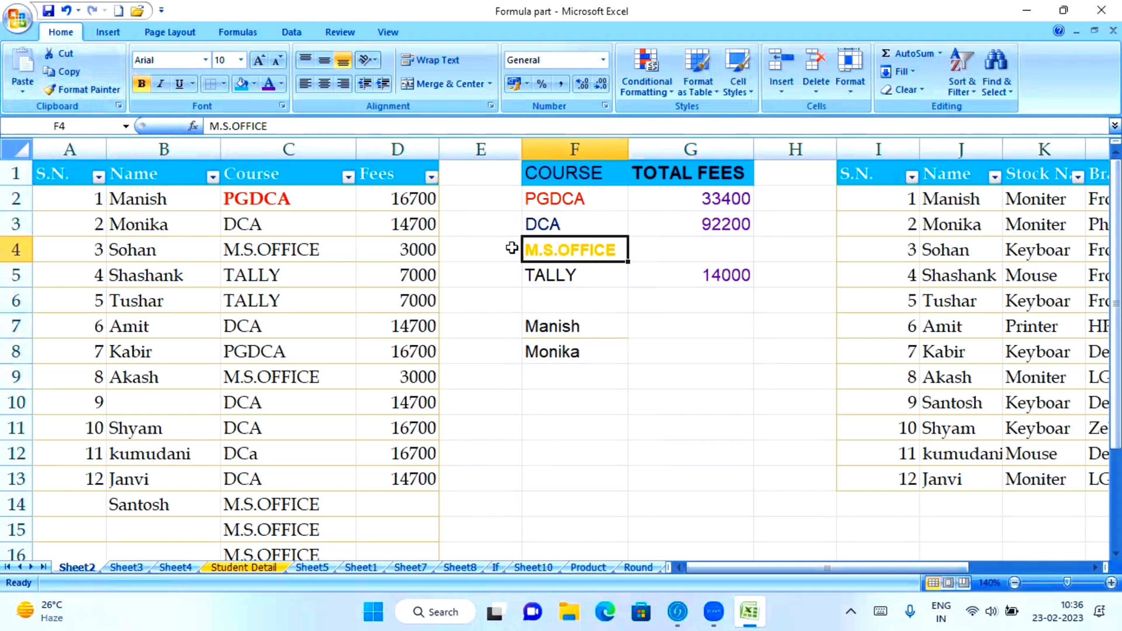
left_click(89, 92)
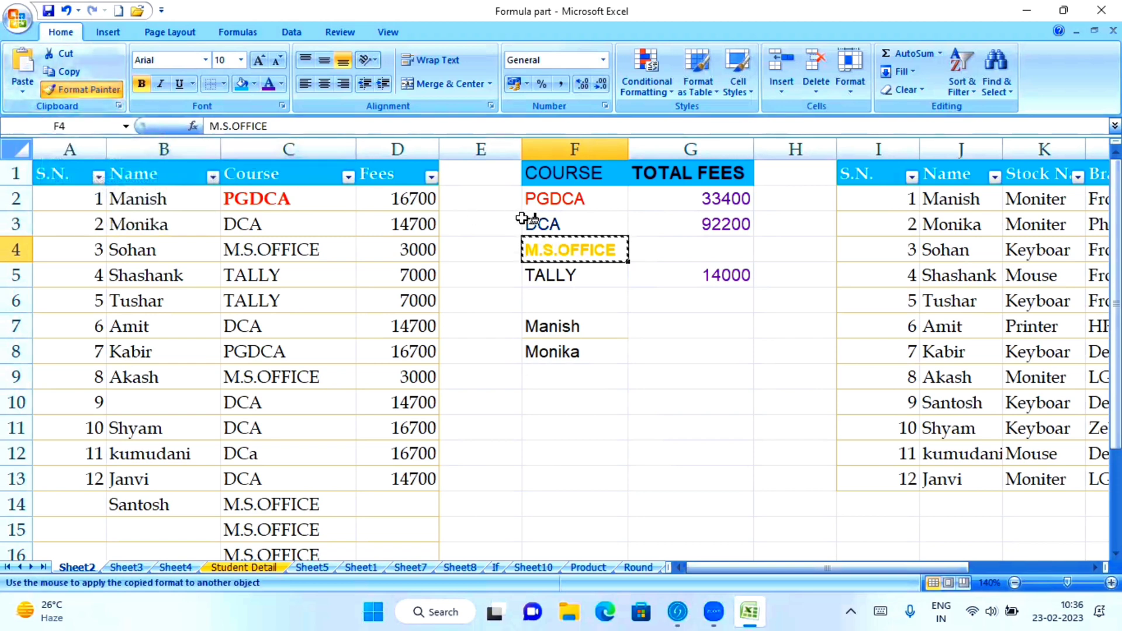
left_click(544, 194)
left_click_drag(544, 195, 547, 227)
left_click(648, 291)
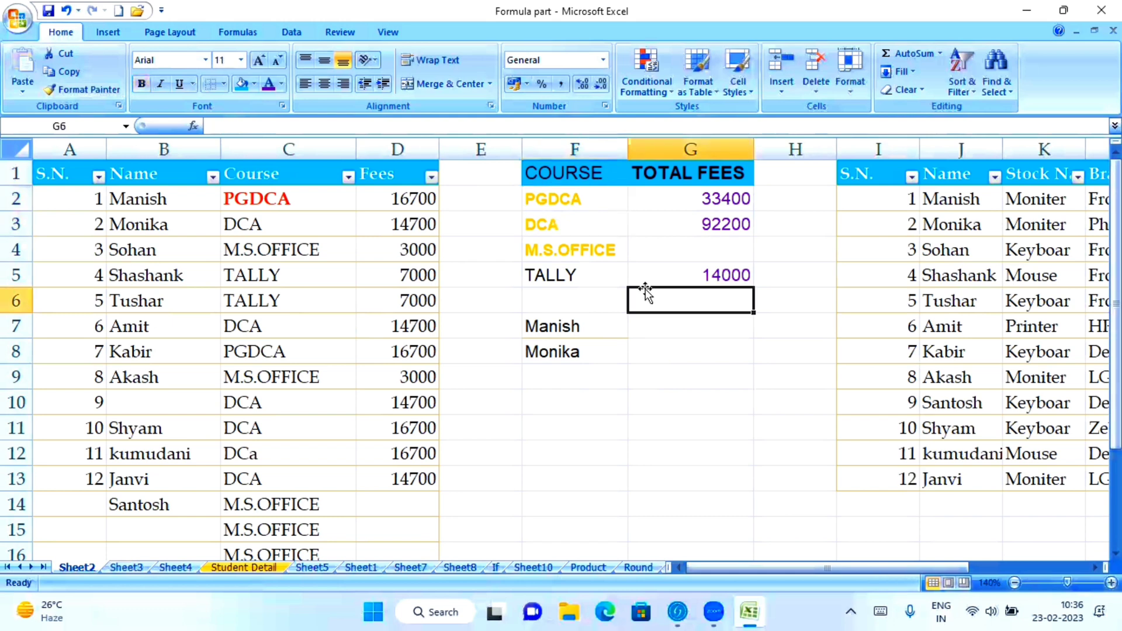
Step: Apply the formatting of DCA in F3 to TALLY in F5 with Format Painter
left_click(551, 250)
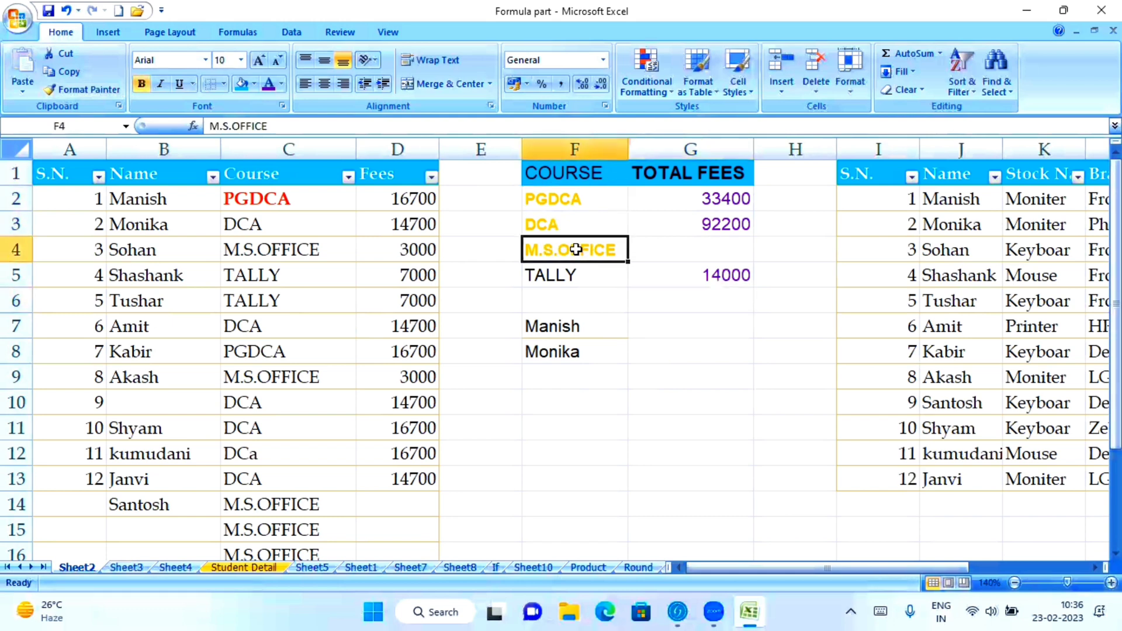
left_click(579, 223)
left_click(580, 203)
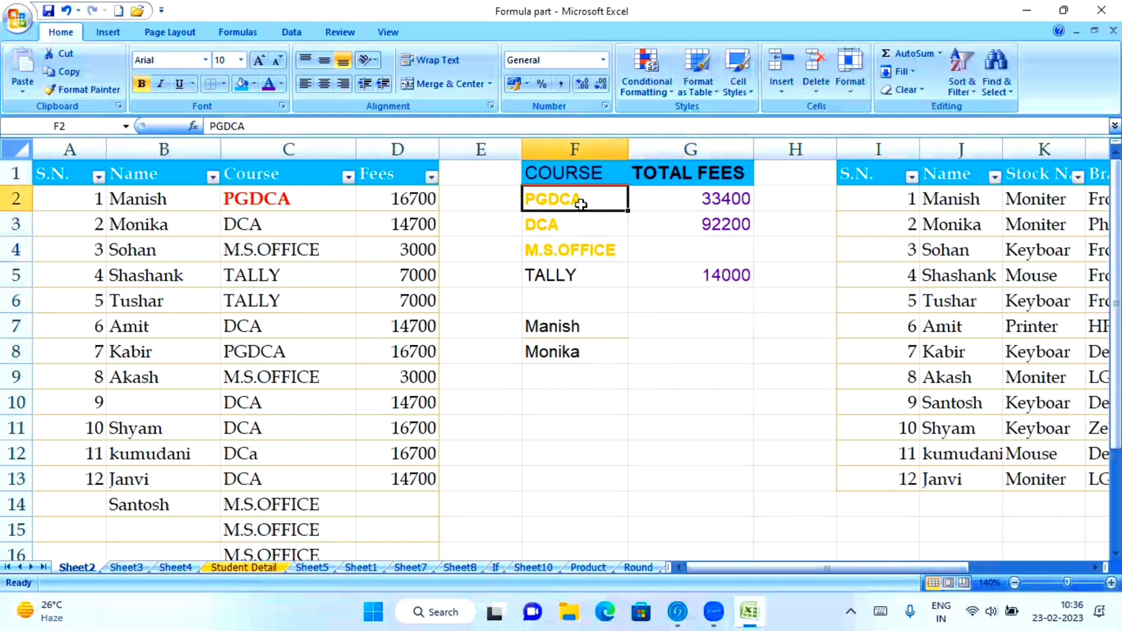
left_click(581, 225)
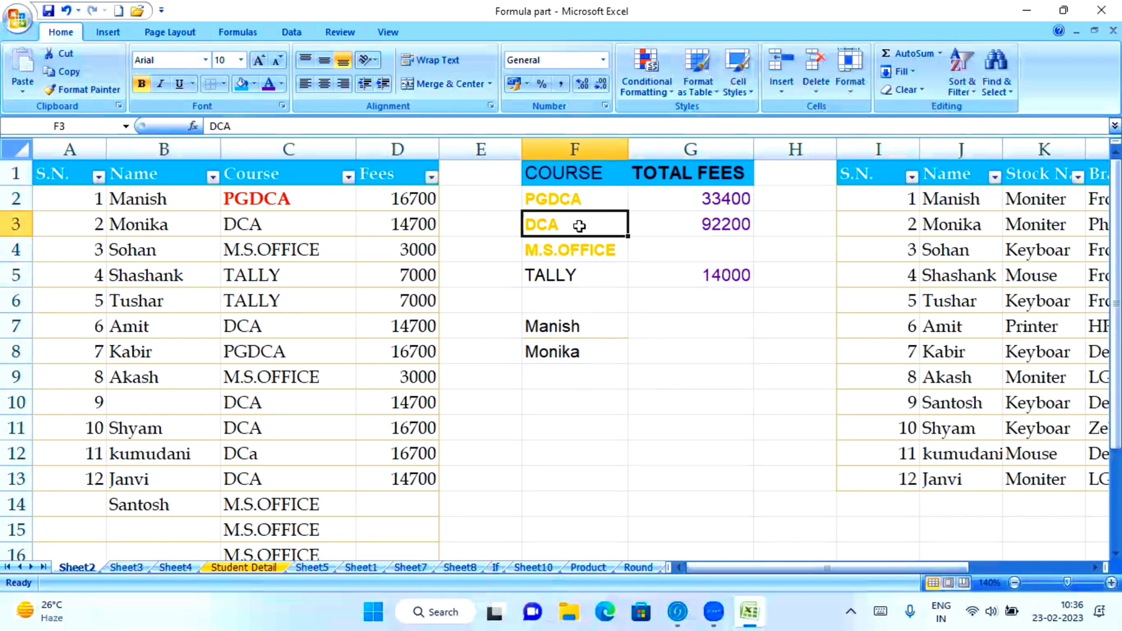
left_click(107, 94)
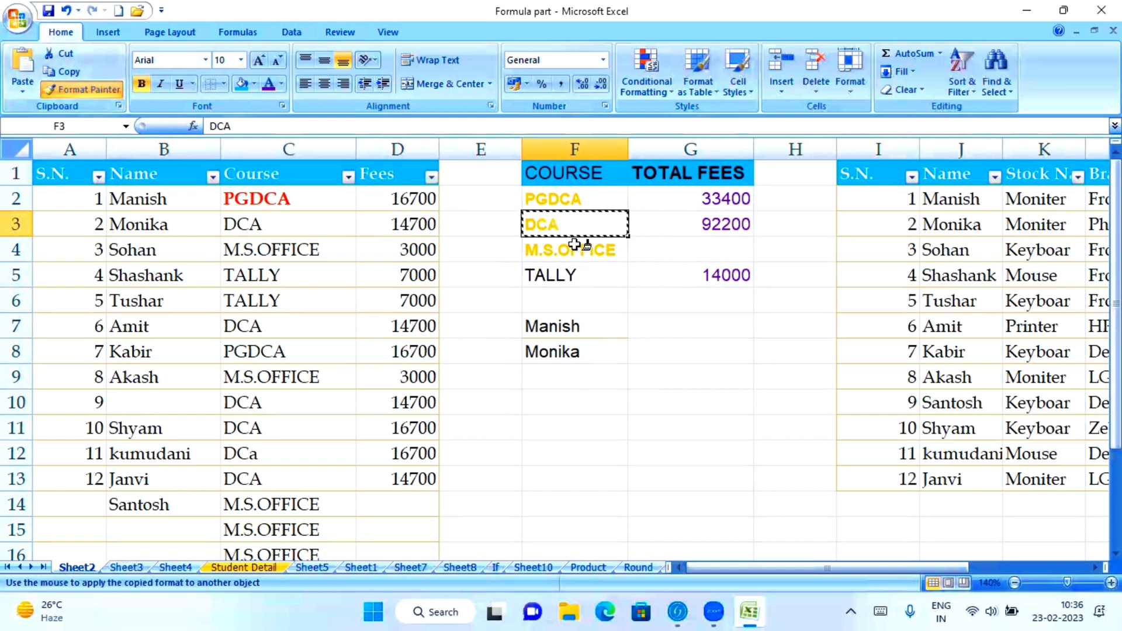
left_click(561, 270)
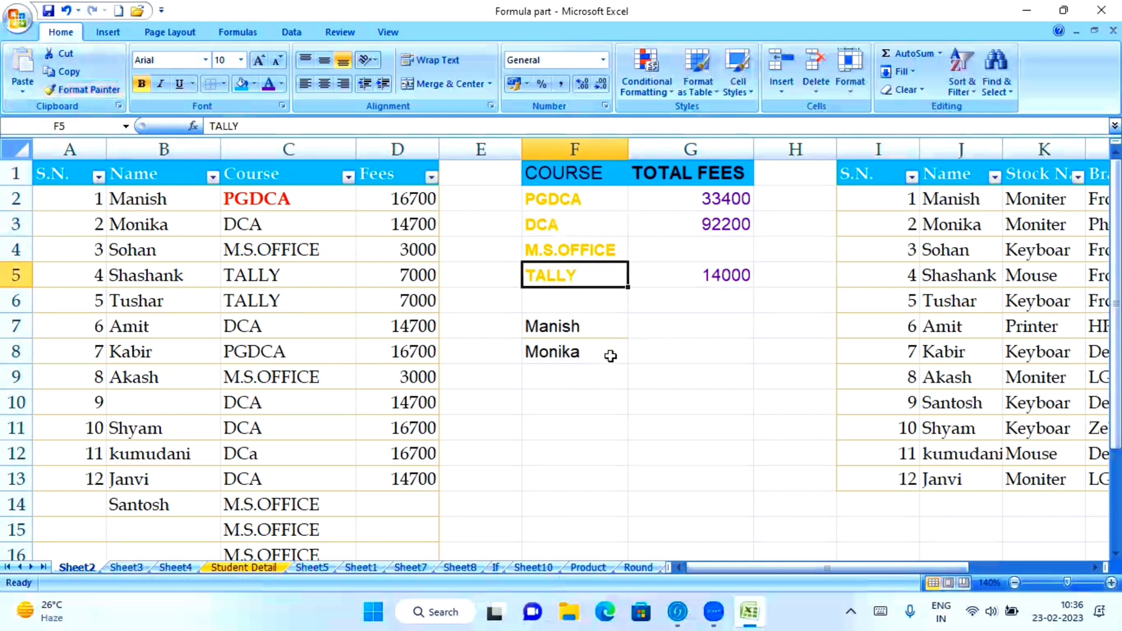
left_click(632, 331)
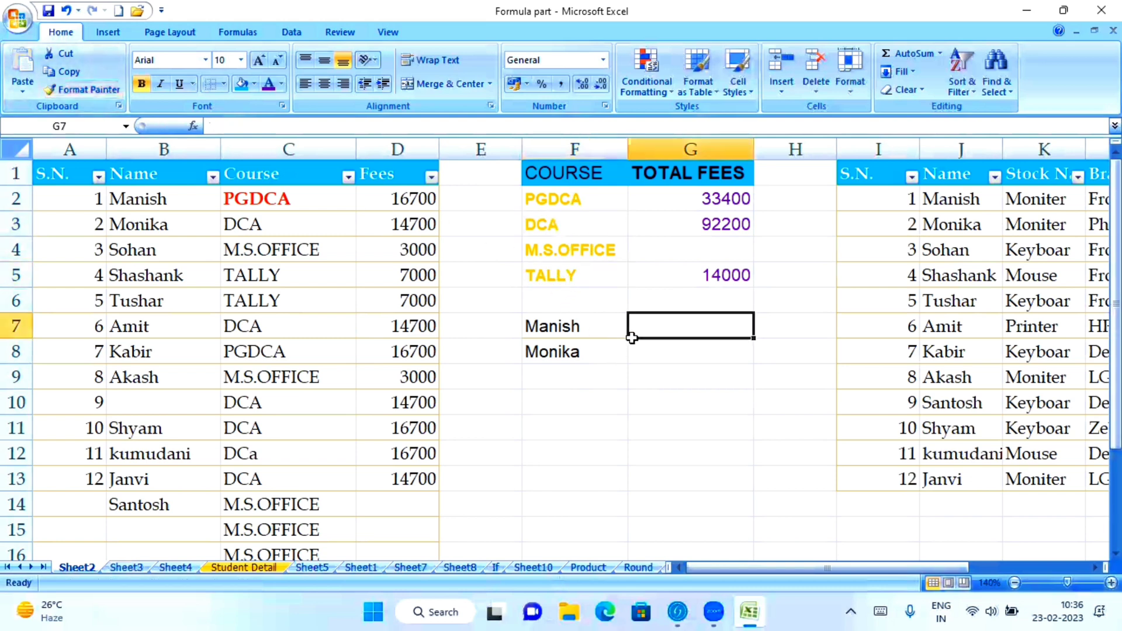
left_click(581, 254)
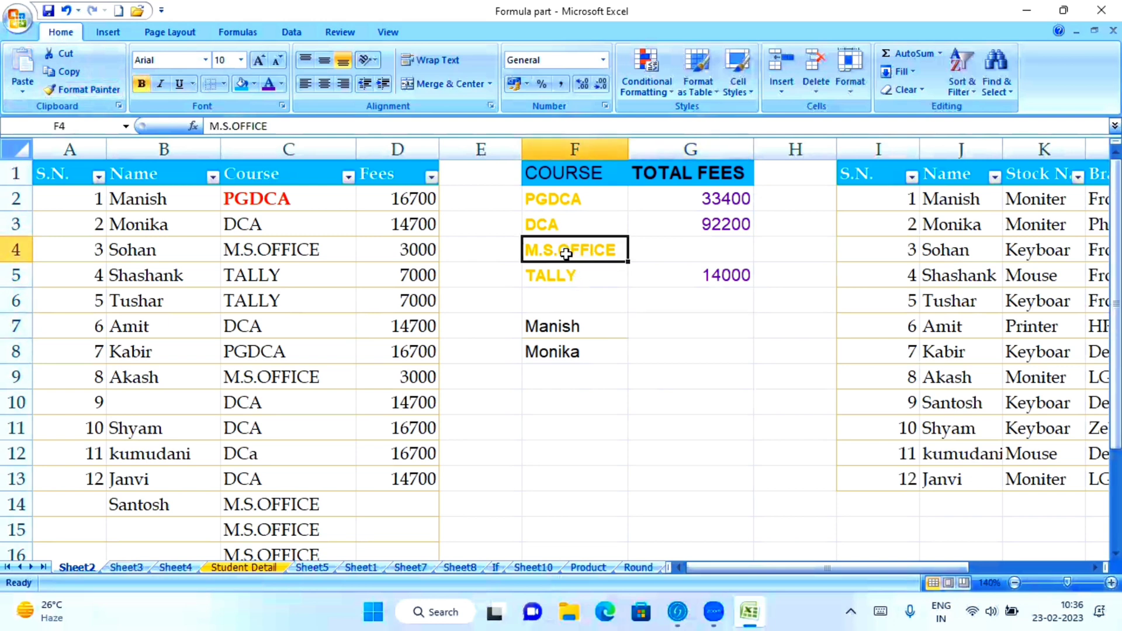
left_click(546, 273)
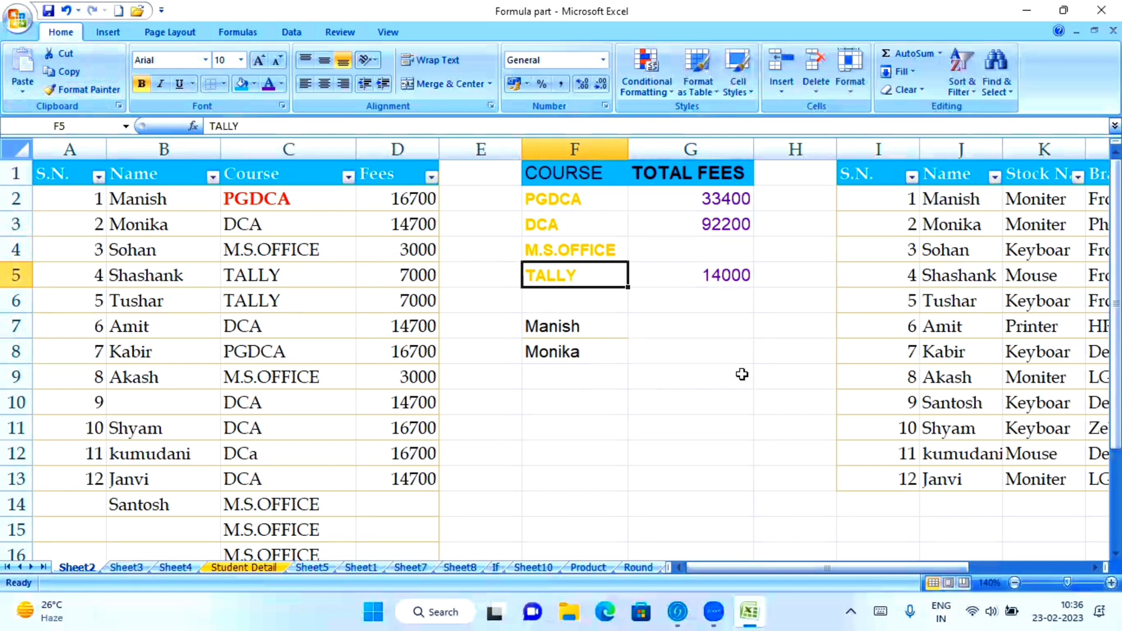
left_click(648, 386)
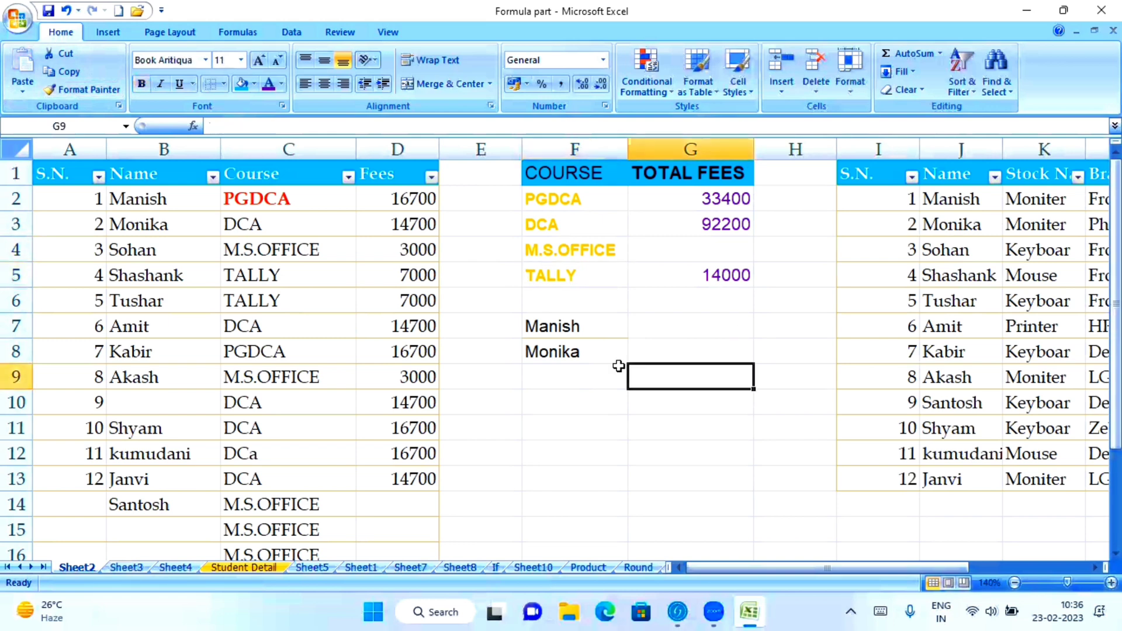
Step: Set the font color of the name in F7 to the standard orange and make it bold
left_click(581, 327)
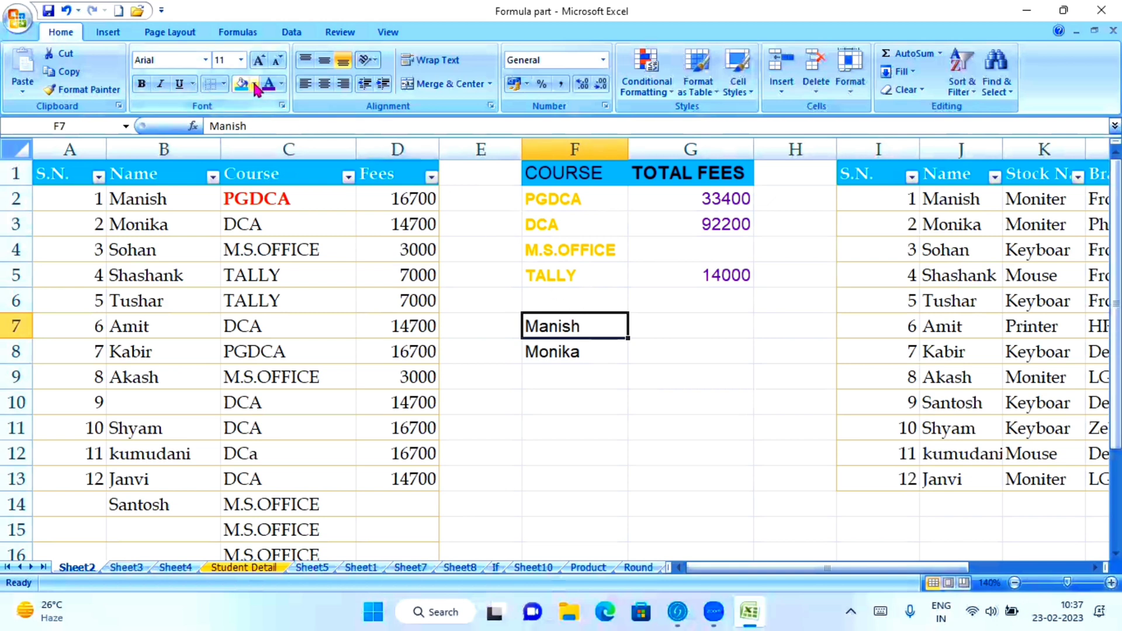
left_click(282, 84)
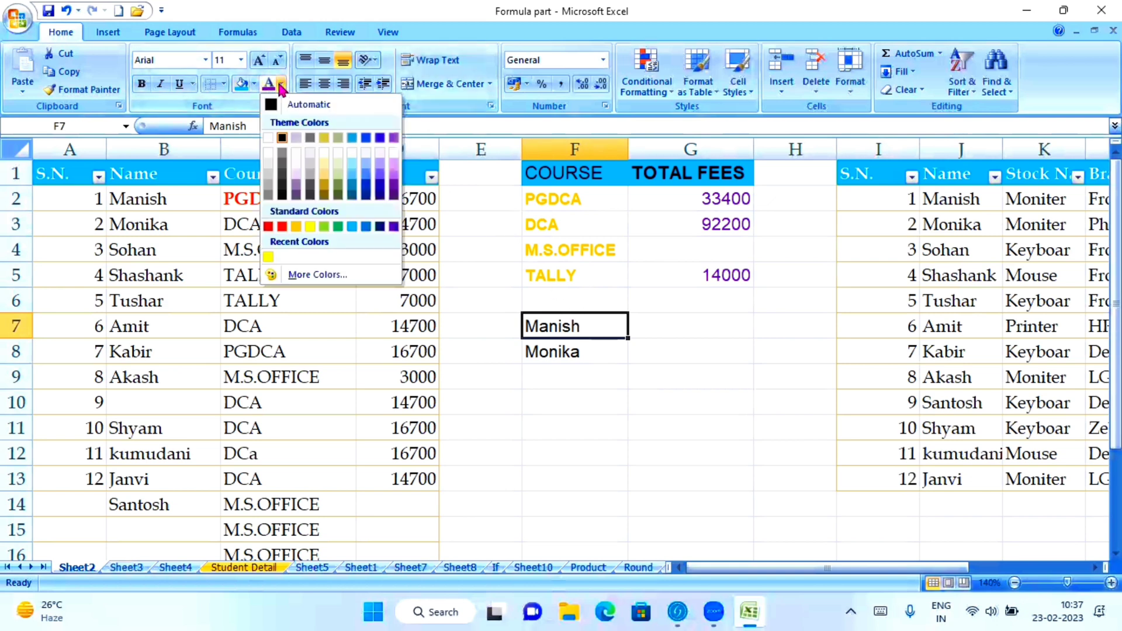
left_click(298, 228)
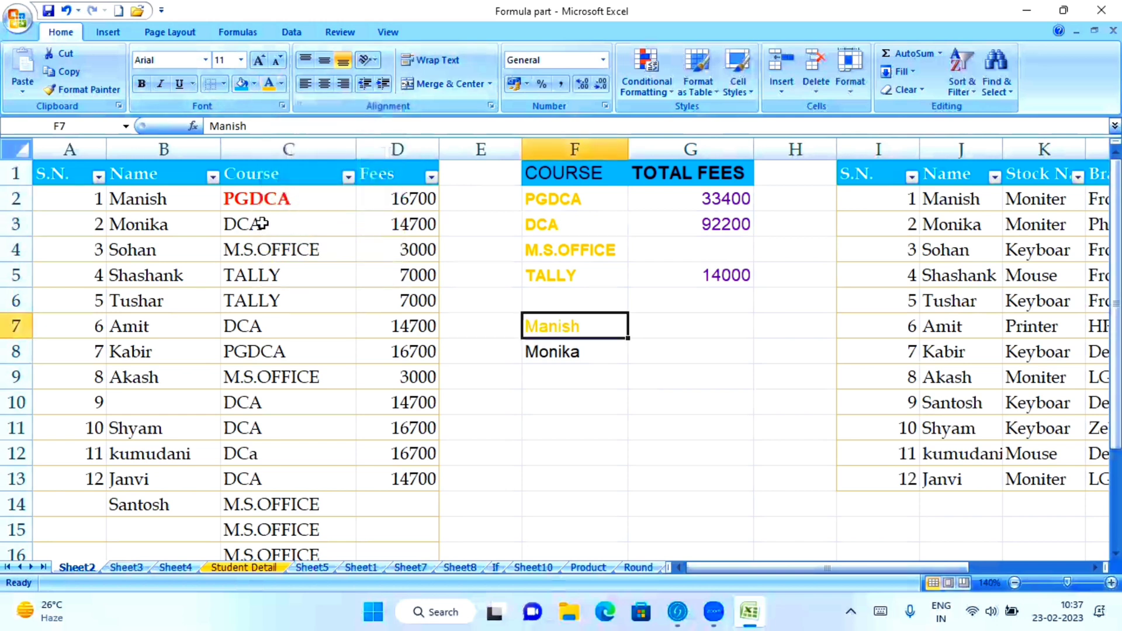
left_click(142, 84)
left_click(651, 366)
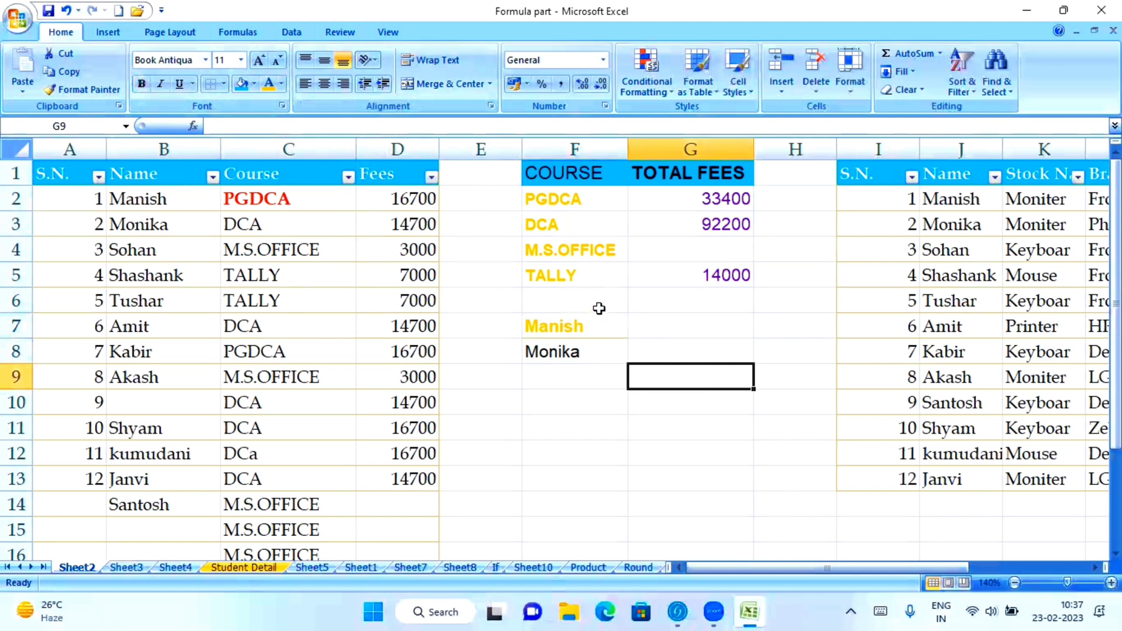
left_click(601, 269)
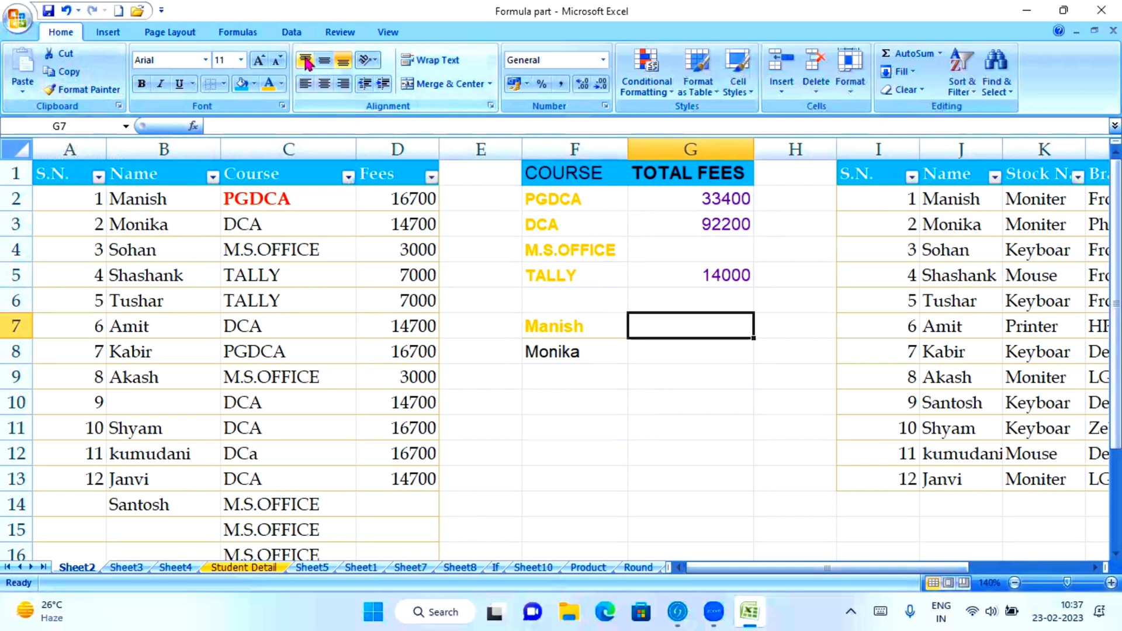
left_click(325, 83)
left_click(305, 87)
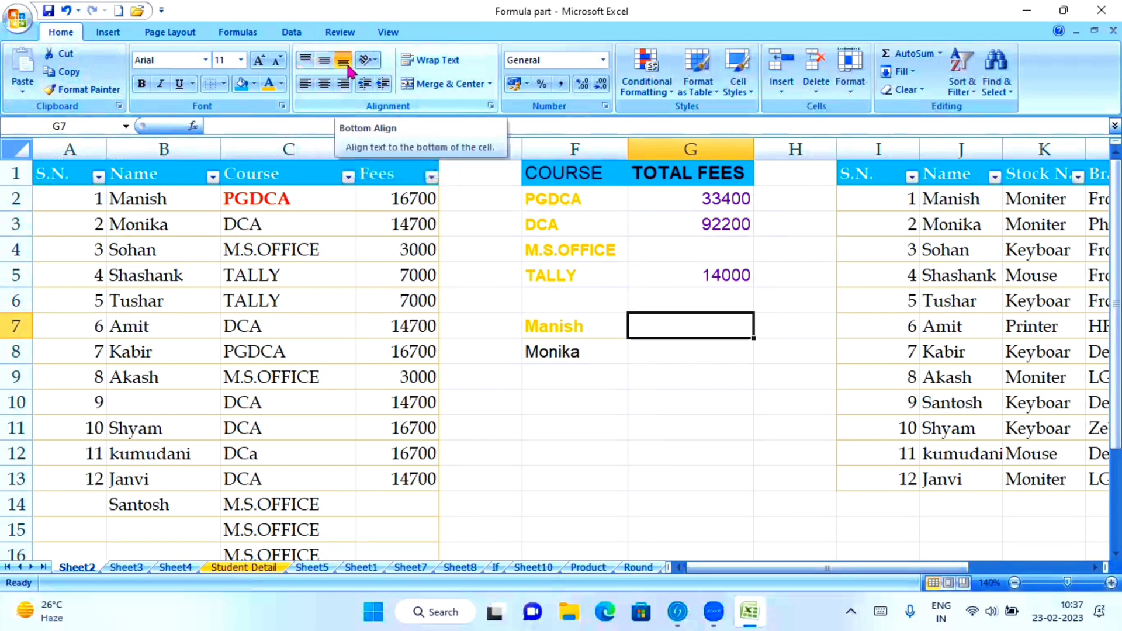
left_click(575, 402)
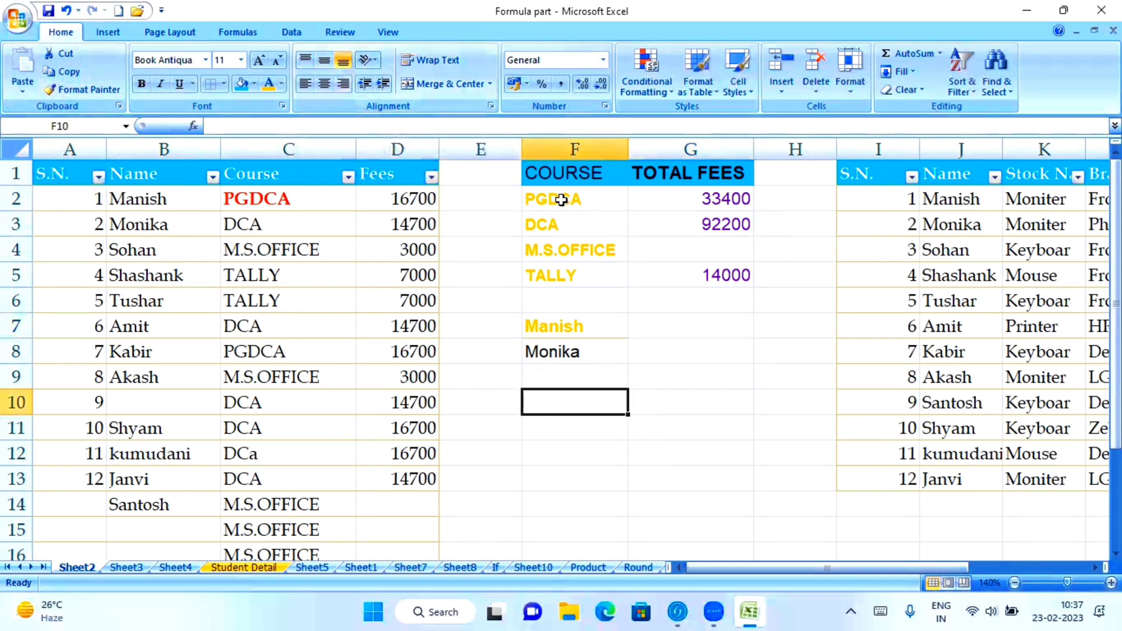
Step: Try the middle, top and bottom vertical alignments on PGDCA in F2, finishing with Middle Align
left_click(524, 193)
left_click(325, 60)
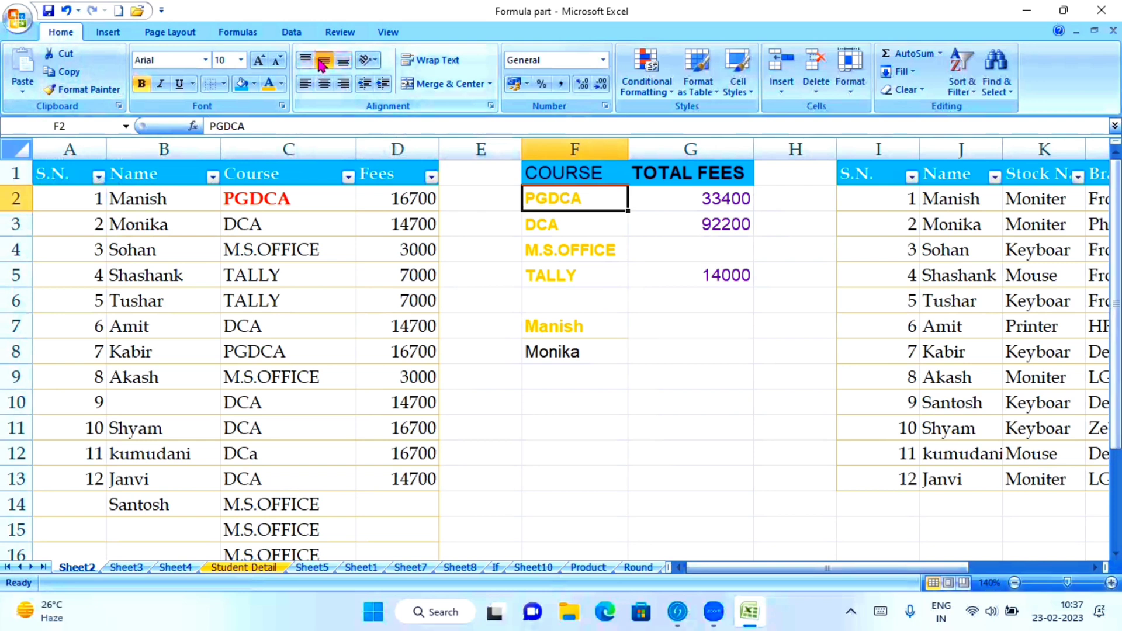
left_click(305, 61)
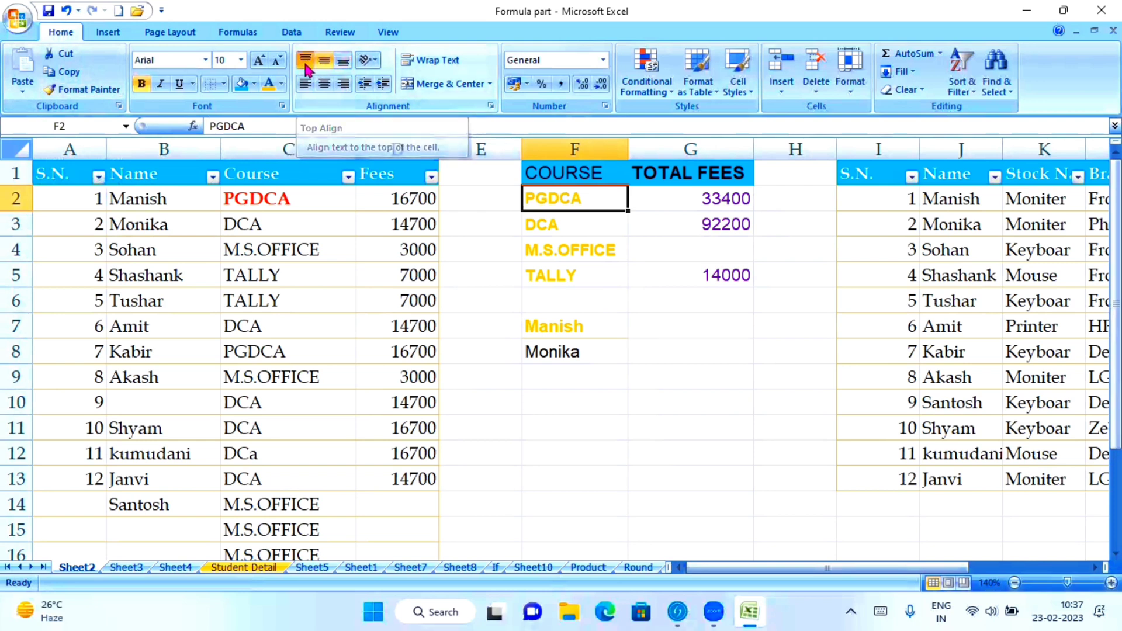
left_click(345, 63)
left_click(326, 61)
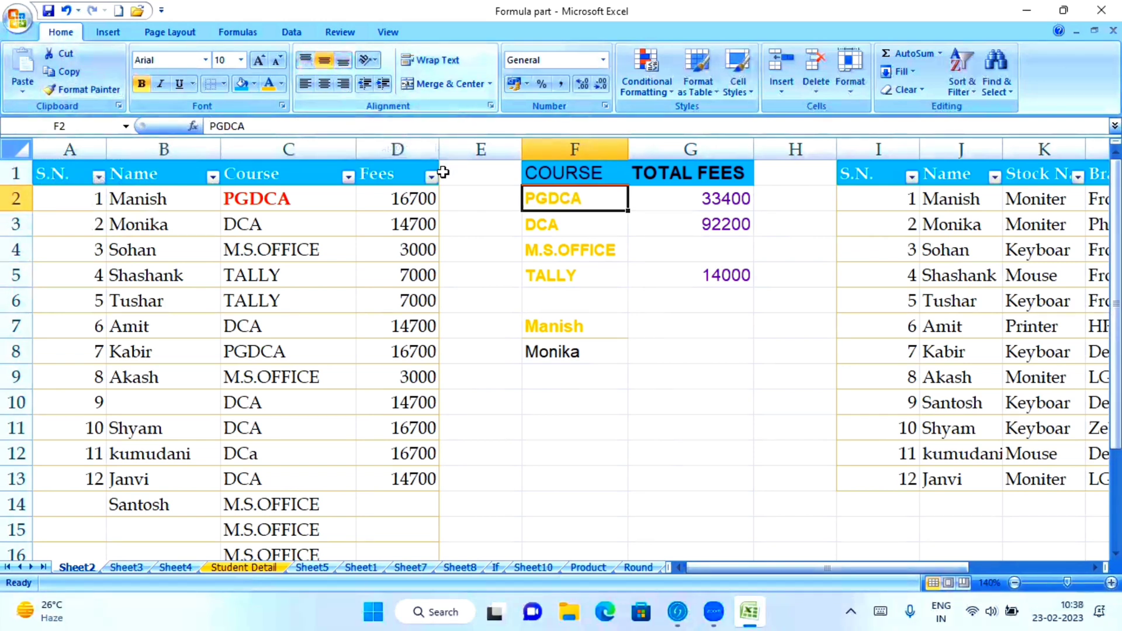
Step: Increase the height of header row 1 to slightly more than double
left_click(676, 318)
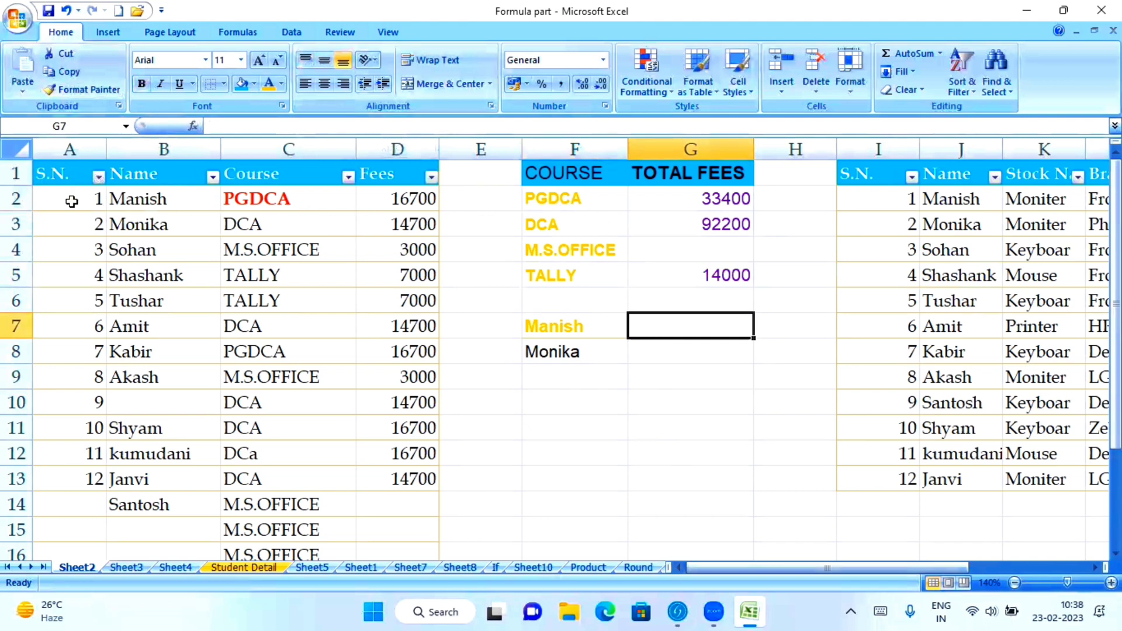
left_click_drag(24, 186, 30, 216)
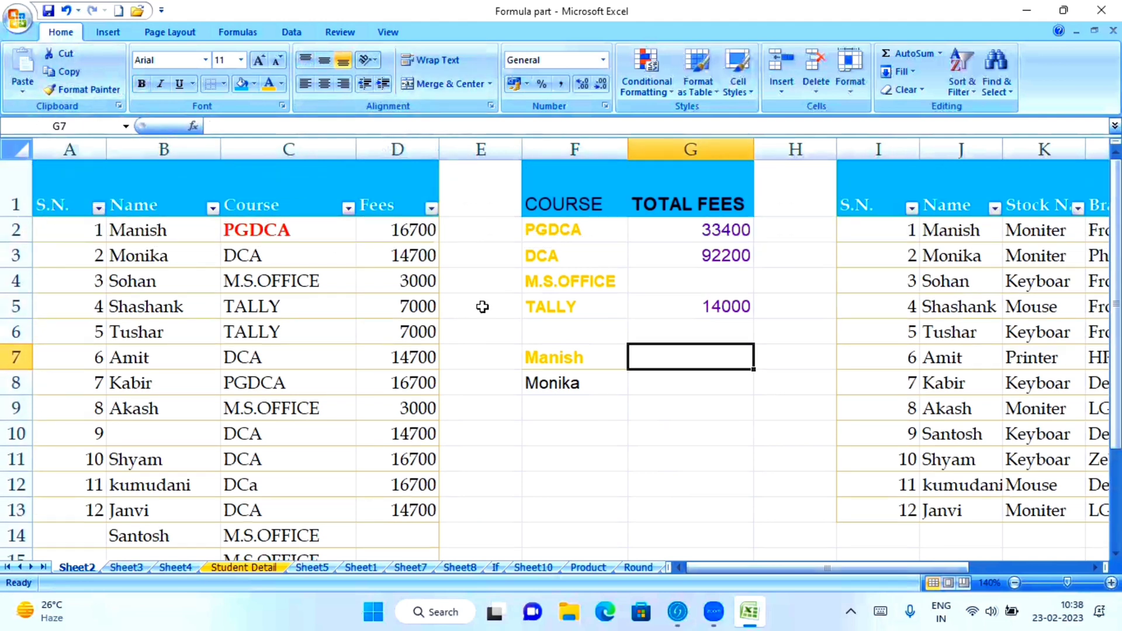
left_click(635, 403)
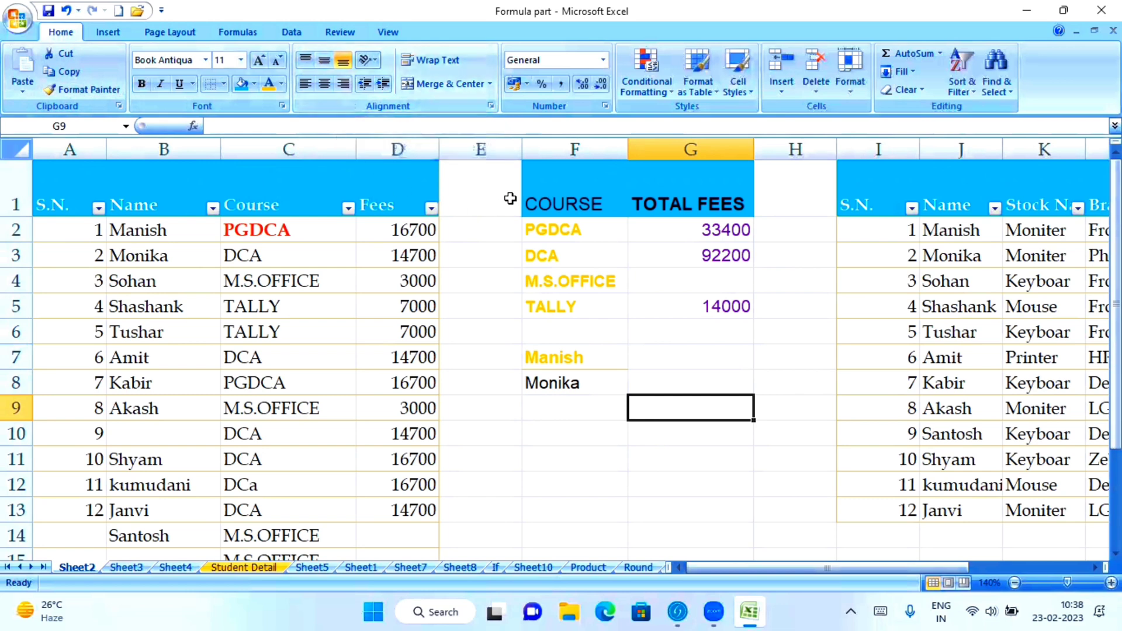
Step: Align the COURSE and TOTAL FEES headers in F1:G1 vertically to the middle of their cells
left_click(550, 193)
left_click(281, 201)
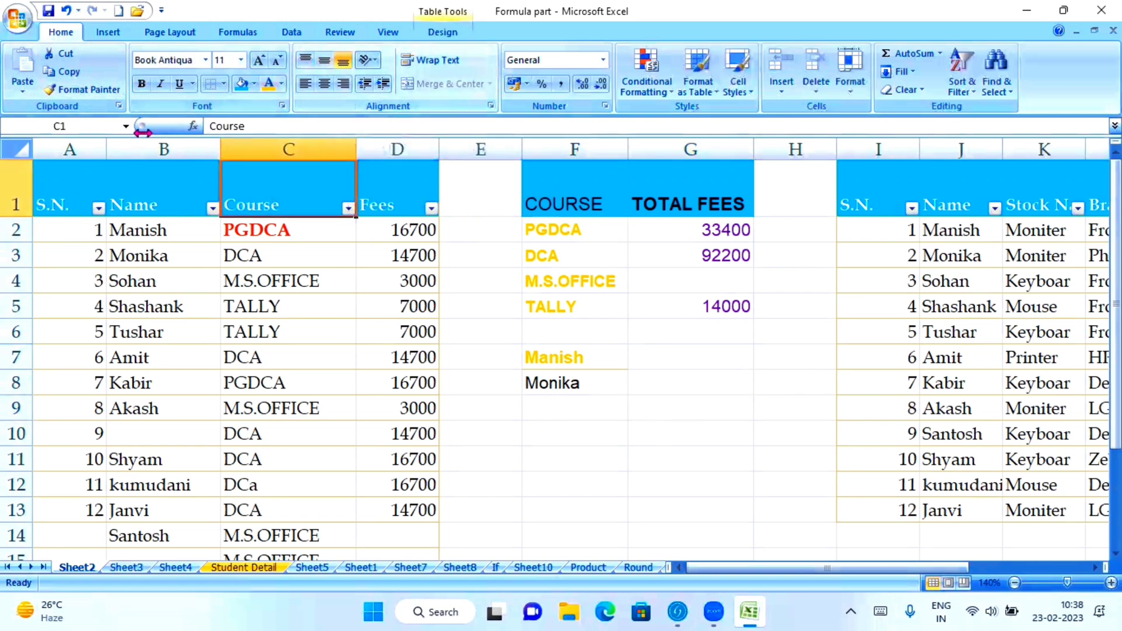
left_click(683, 200)
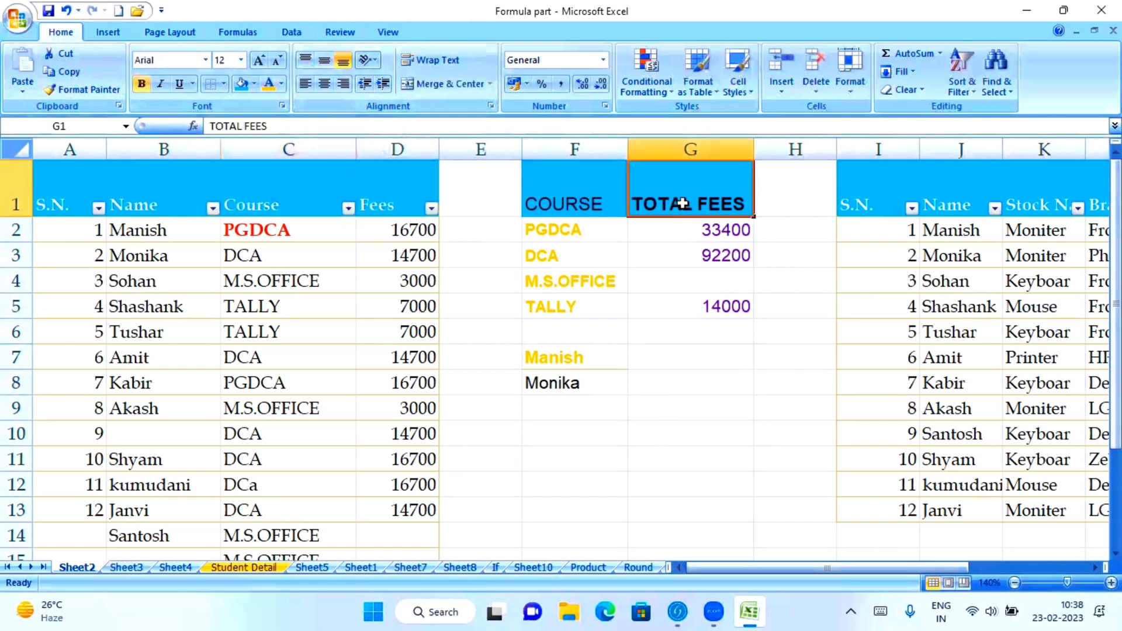
left_click_drag(585, 194, 653, 193)
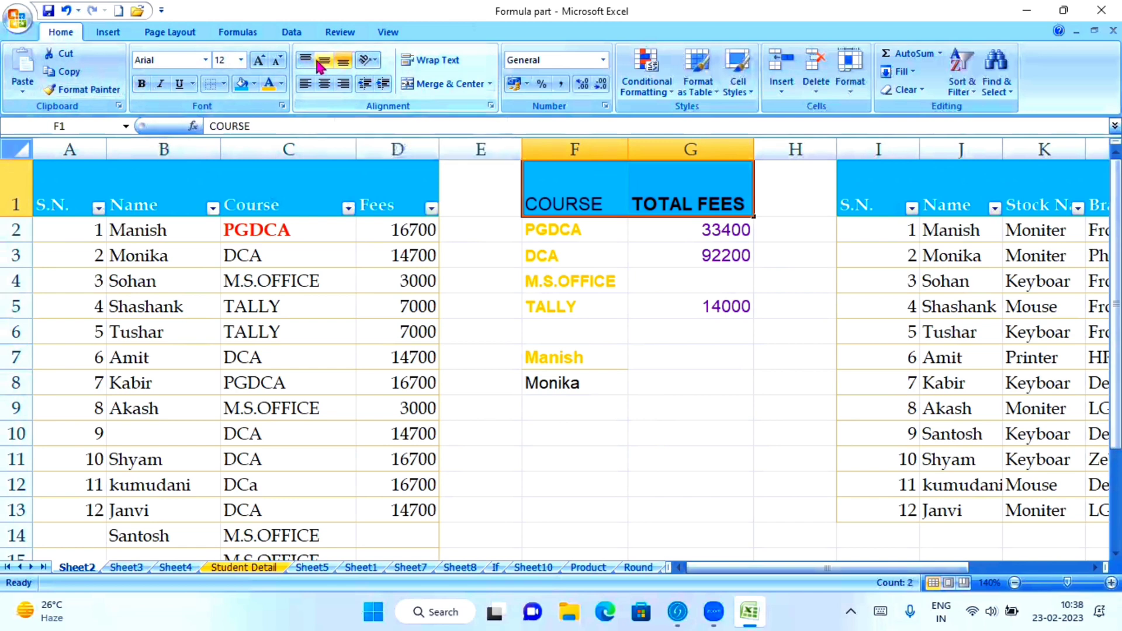
left_click(326, 66)
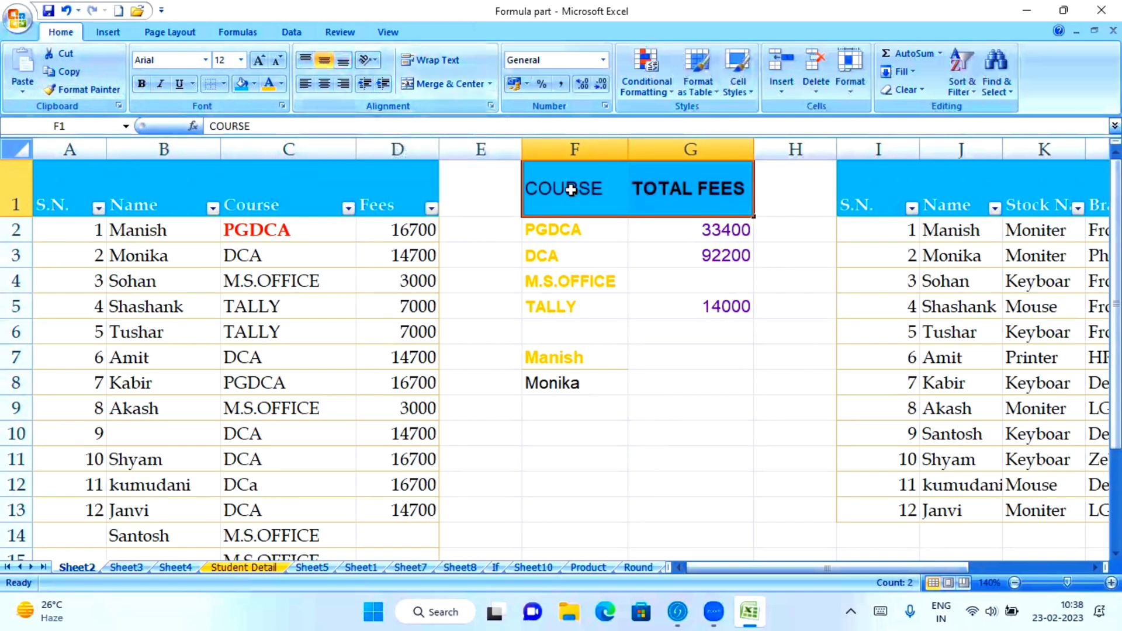
Step: Try top, middle, left and center alignment on the COURSE and TOTAL FEES headers in F1:G1, finishing with Middle Align and Align Text Right
left_click(304, 60)
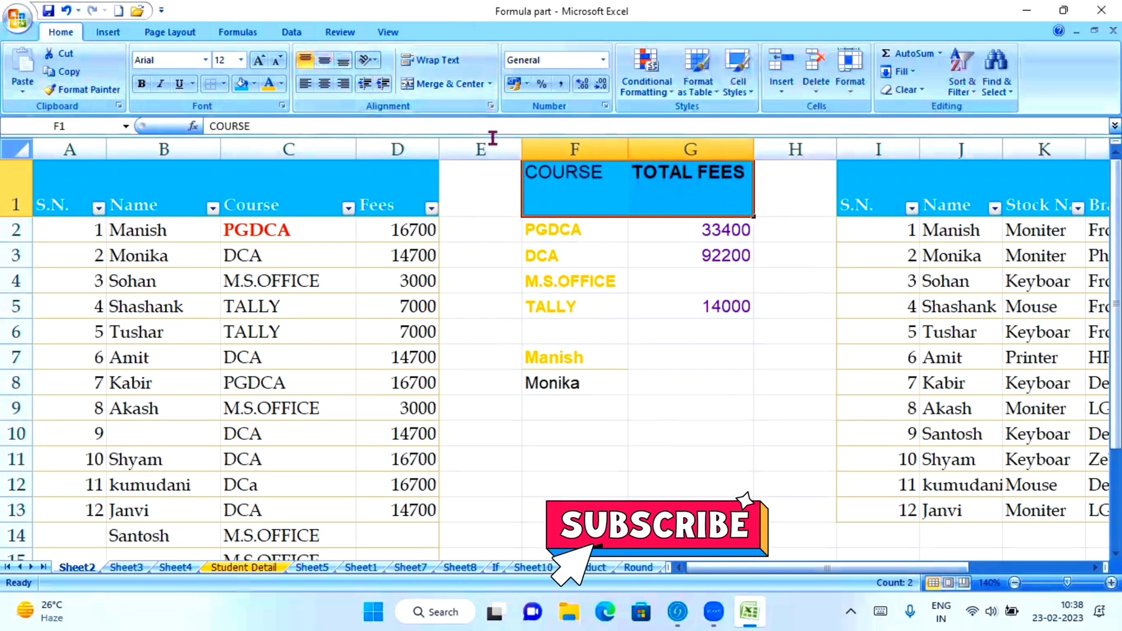
left_click(324, 61)
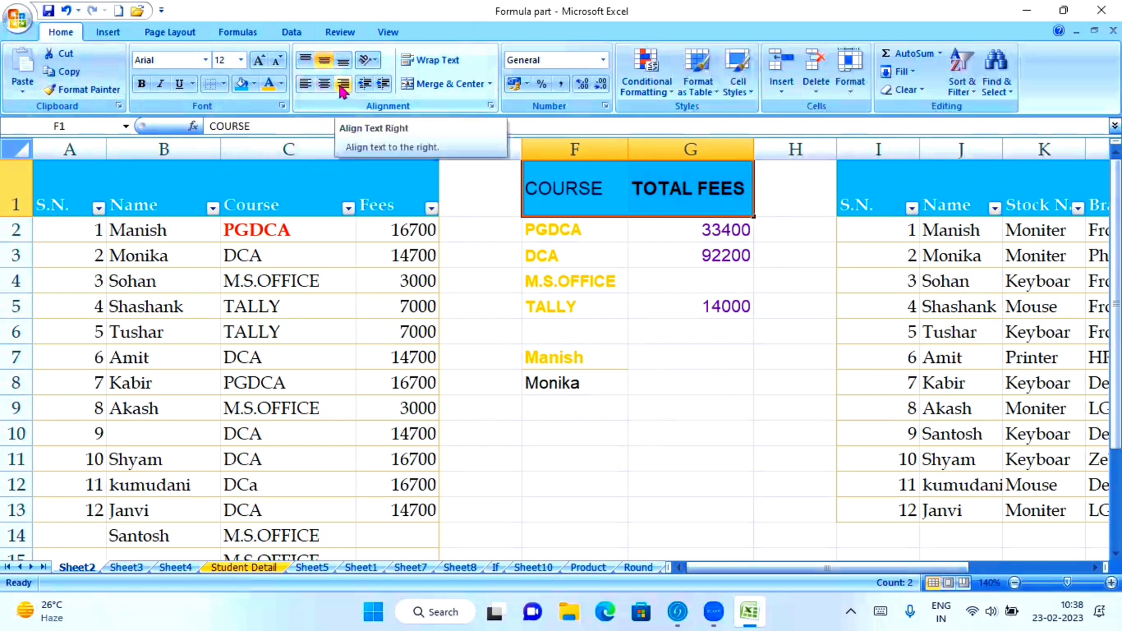
left_click(306, 85)
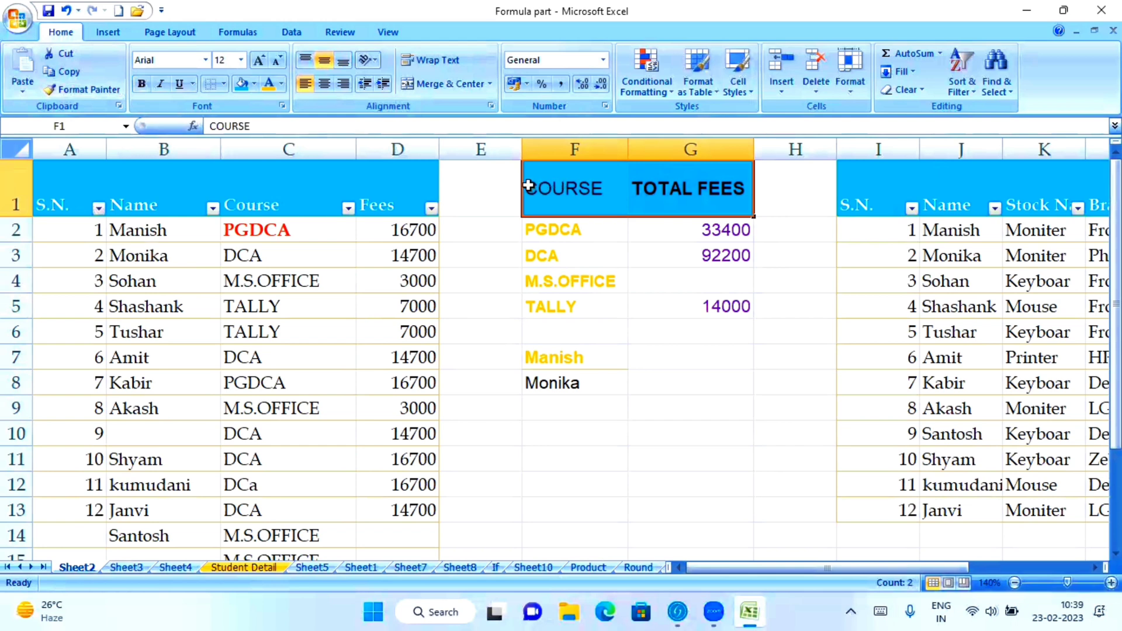
left_click(328, 88)
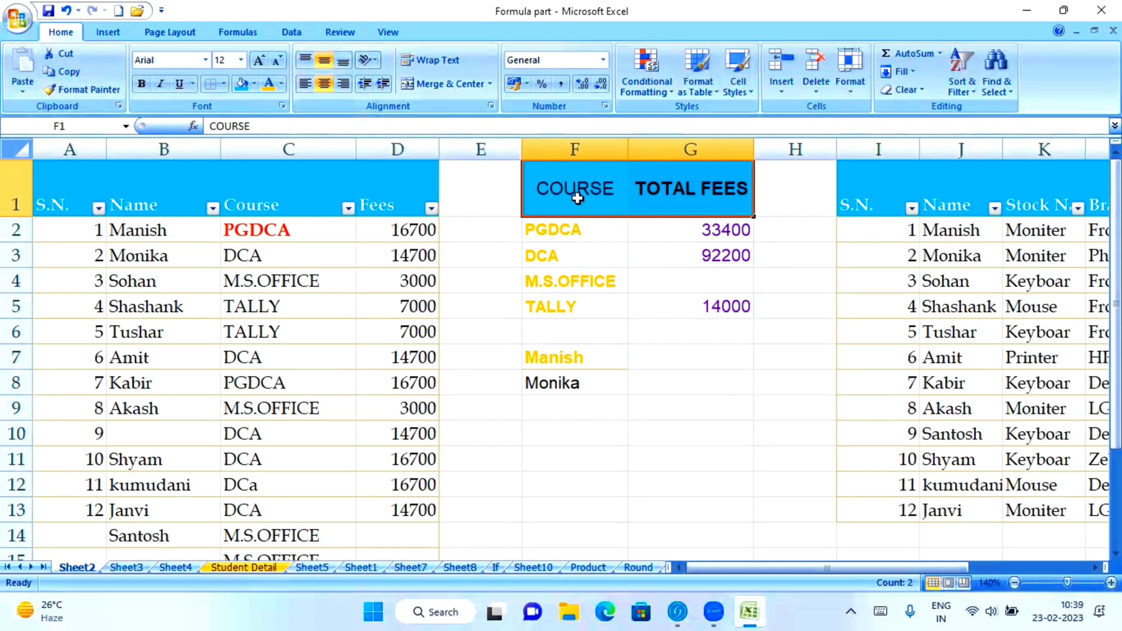
left_click(344, 86)
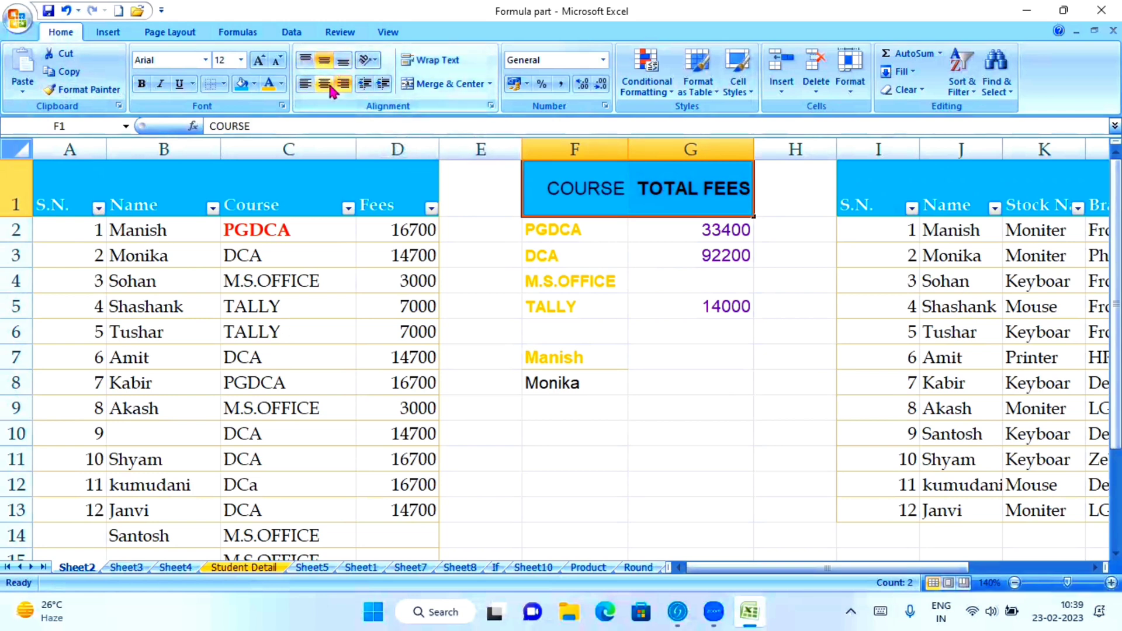
Step: Try the Angle Counterclockwise orientation on the headers in F1:G1, finishing with Angle Clockwise
left_click(372, 62)
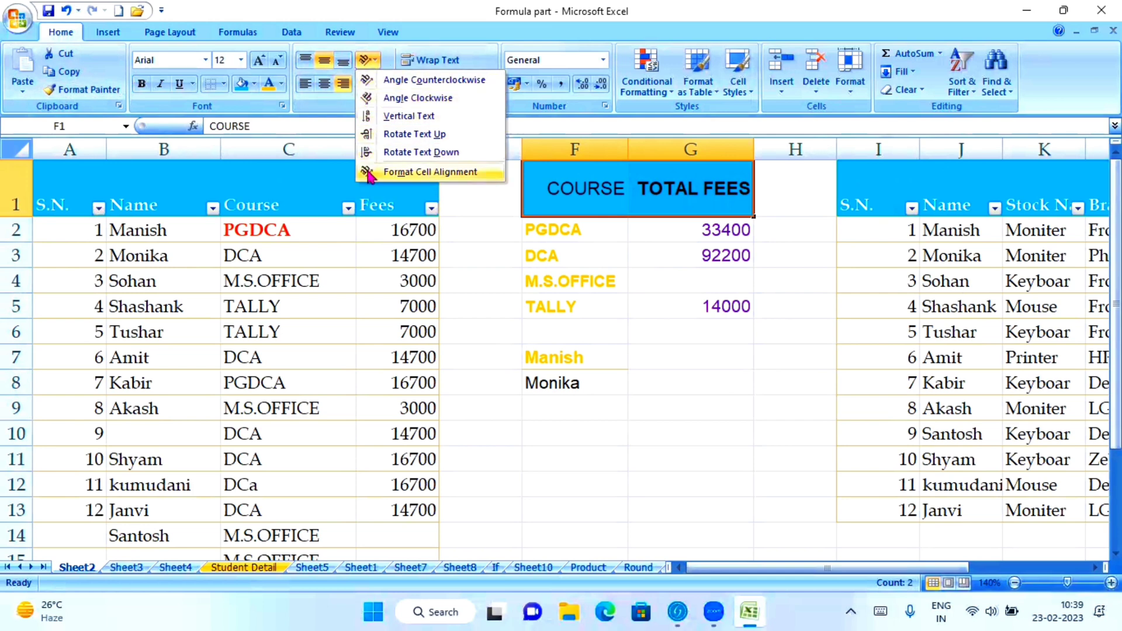
left_click(396, 84)
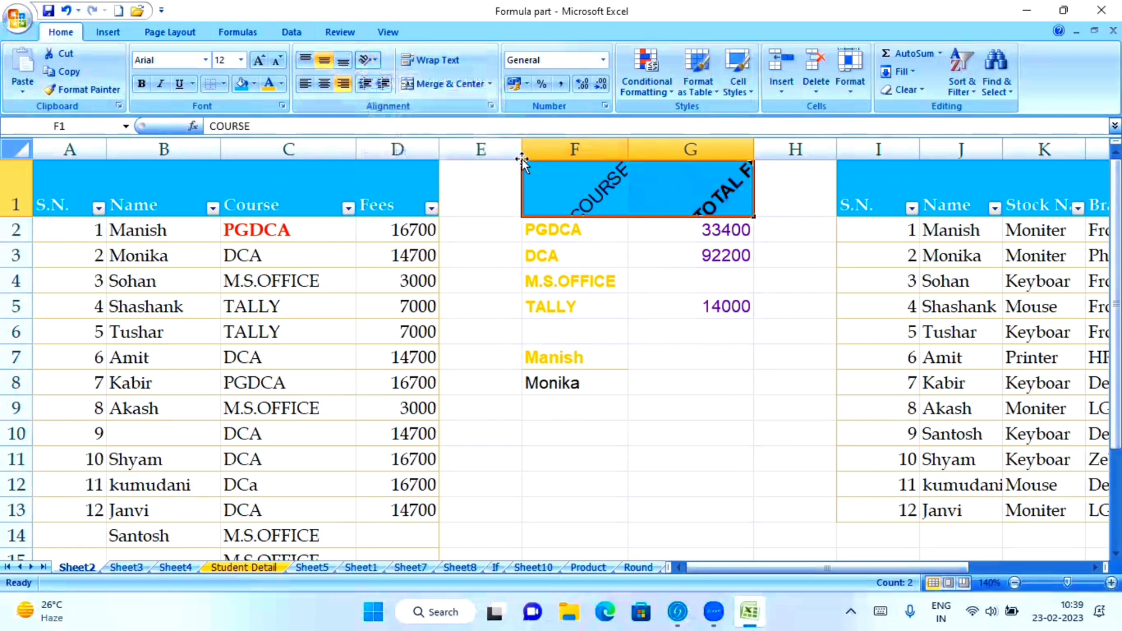
left_click(368, 60)
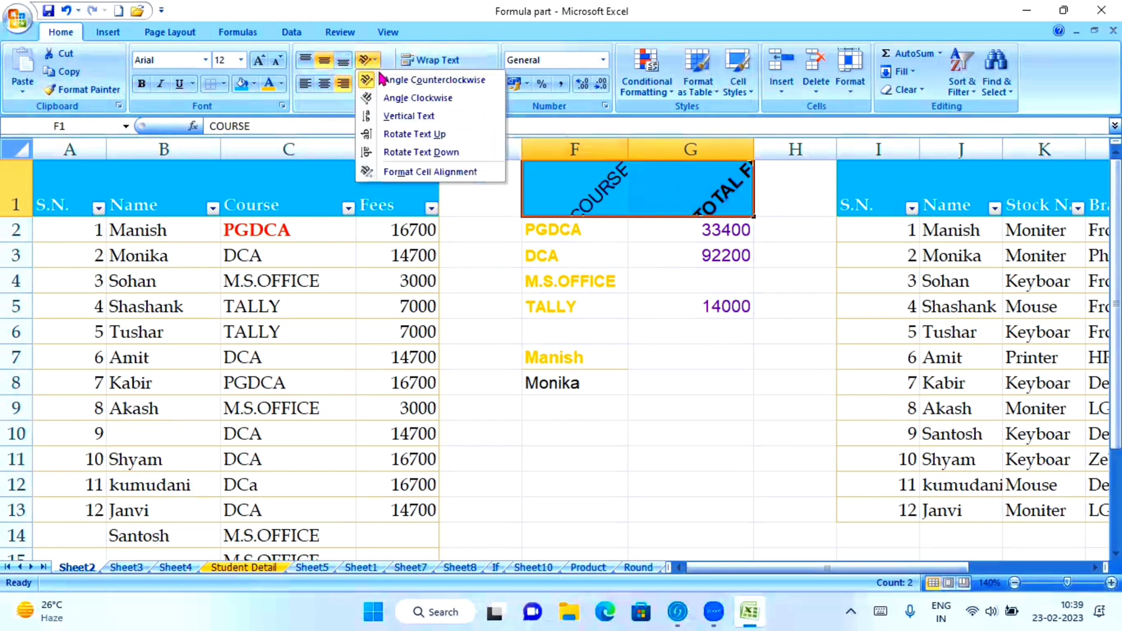
left_click(397, 99)
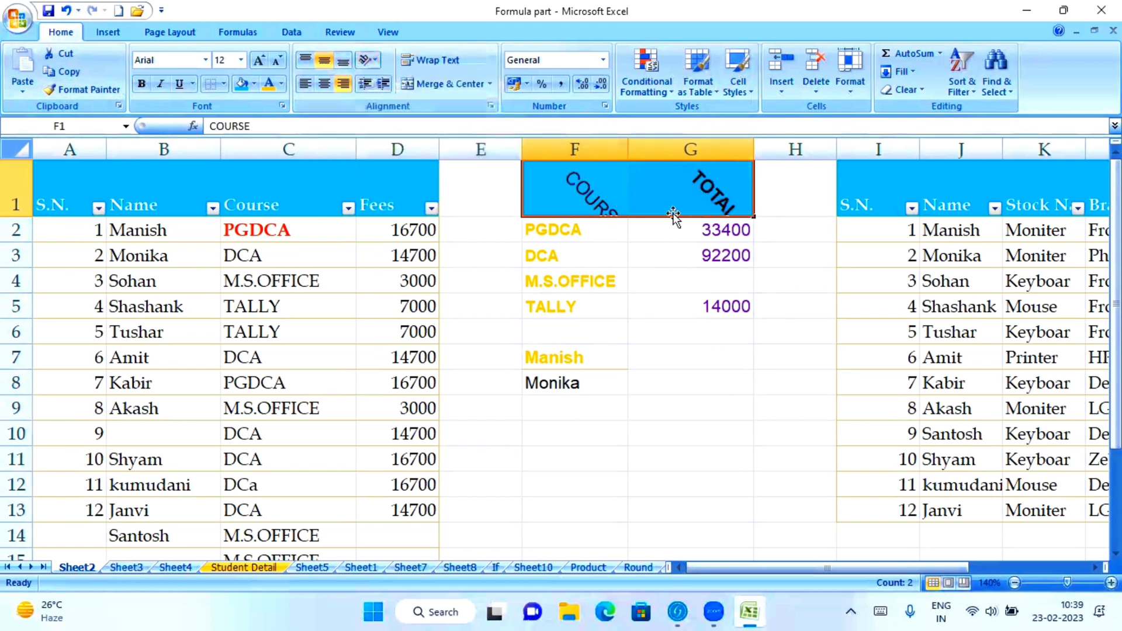
left_click(621, 319)
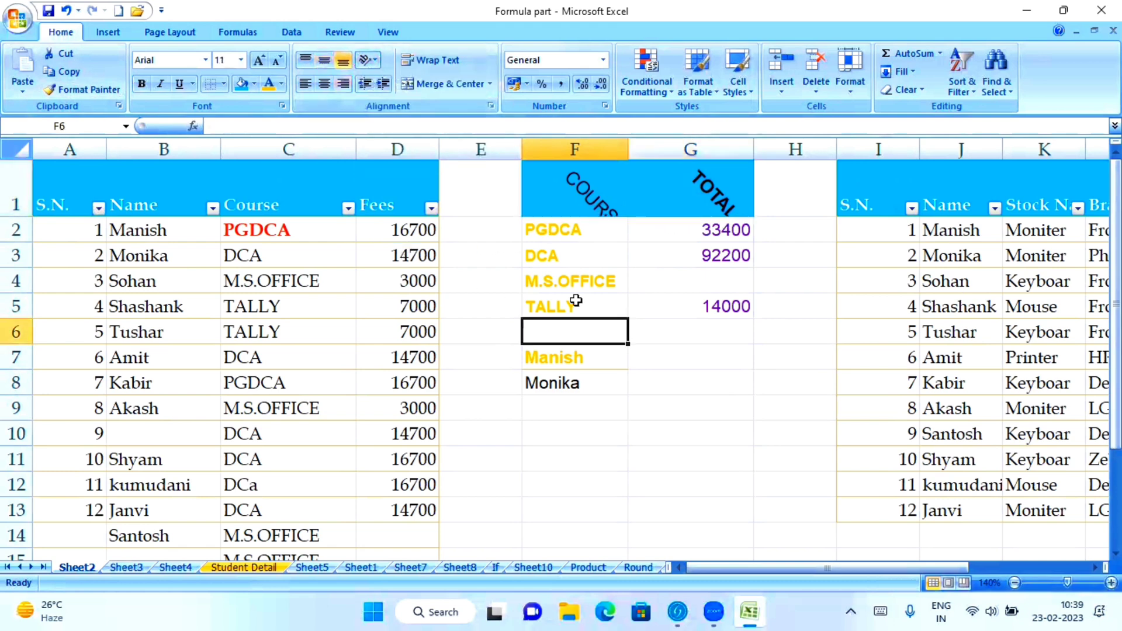
Step: Increase the height of header row 1 to nearly double so the angled COURSE and TOTAL FEES headers fit
left_click(568, 206)
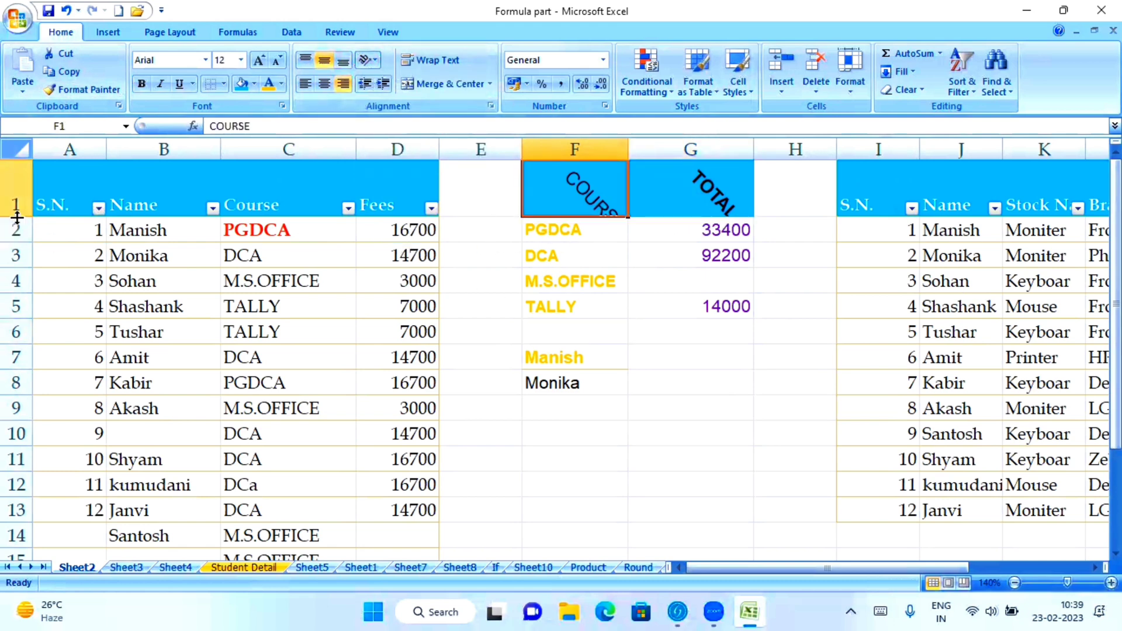
left_click_drag(16, 217, 16, 264)
left_click(643, 377)
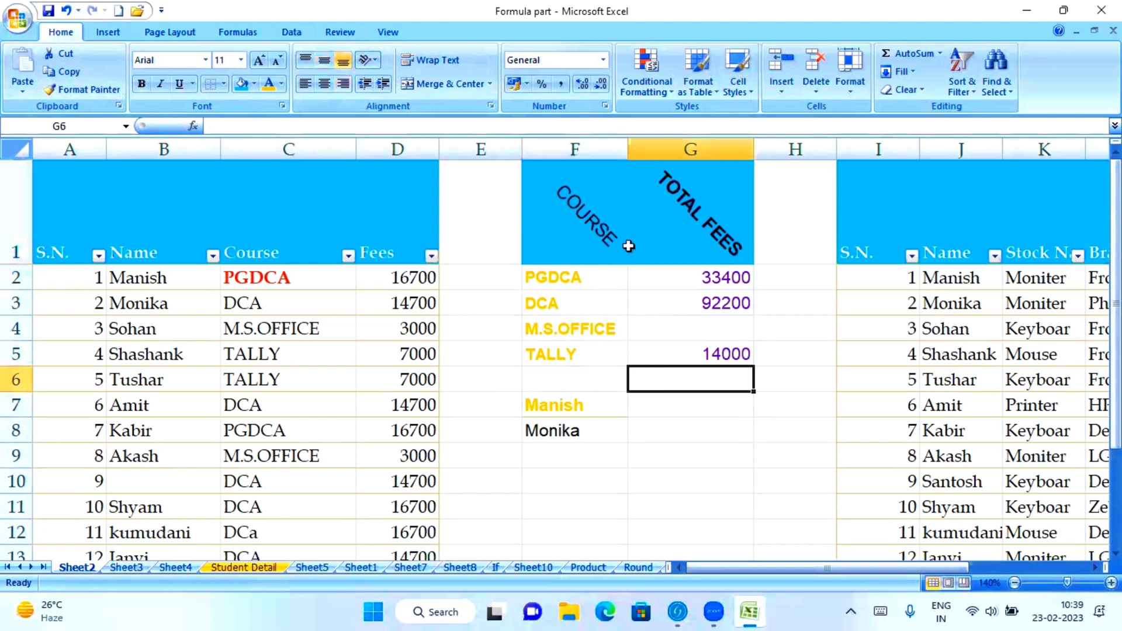
Step: Apply the Vertical Text orientation to the COURSE and TOTAL FEES headers in F1:G1
left_click_drag(584, 228, 644, 216)
left_click(368, 60)
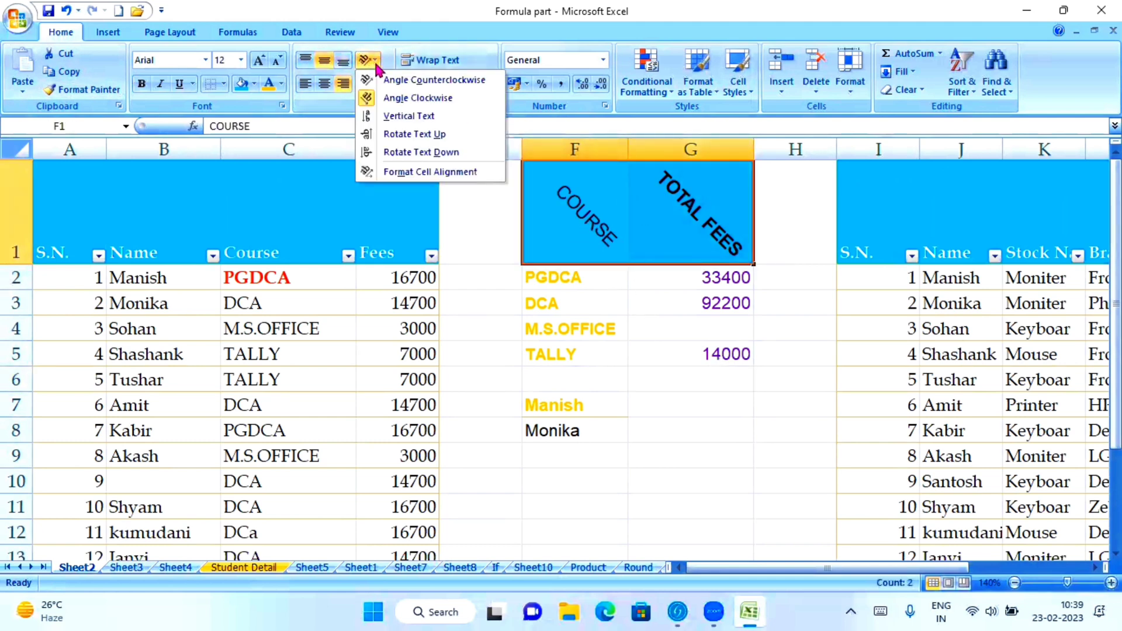
left_click(402, 120)
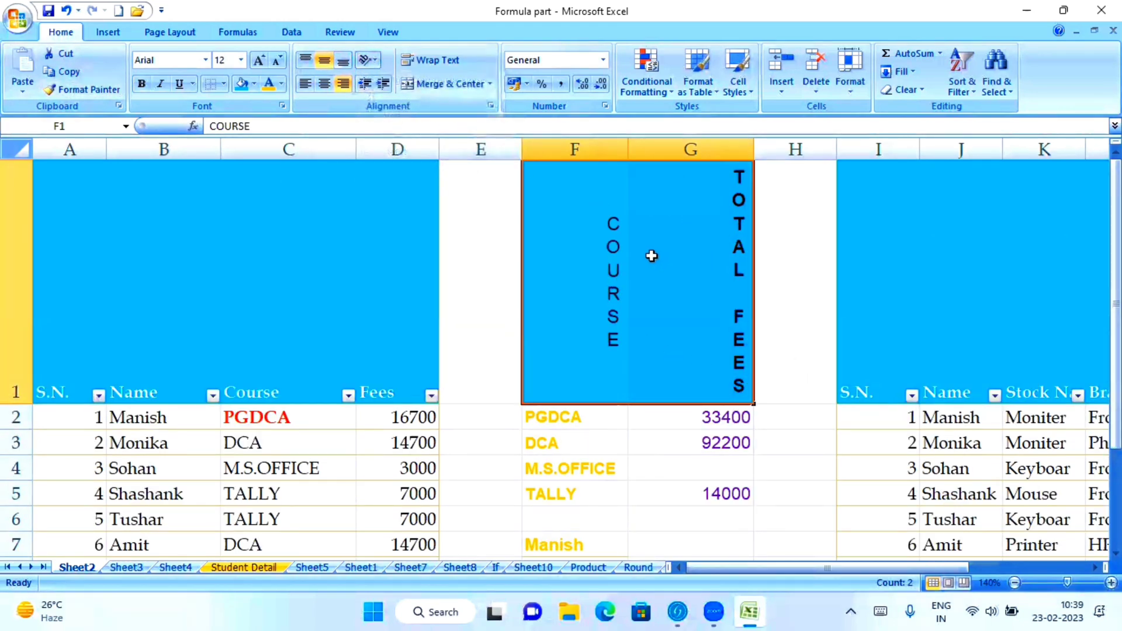
left_click(635, 465)
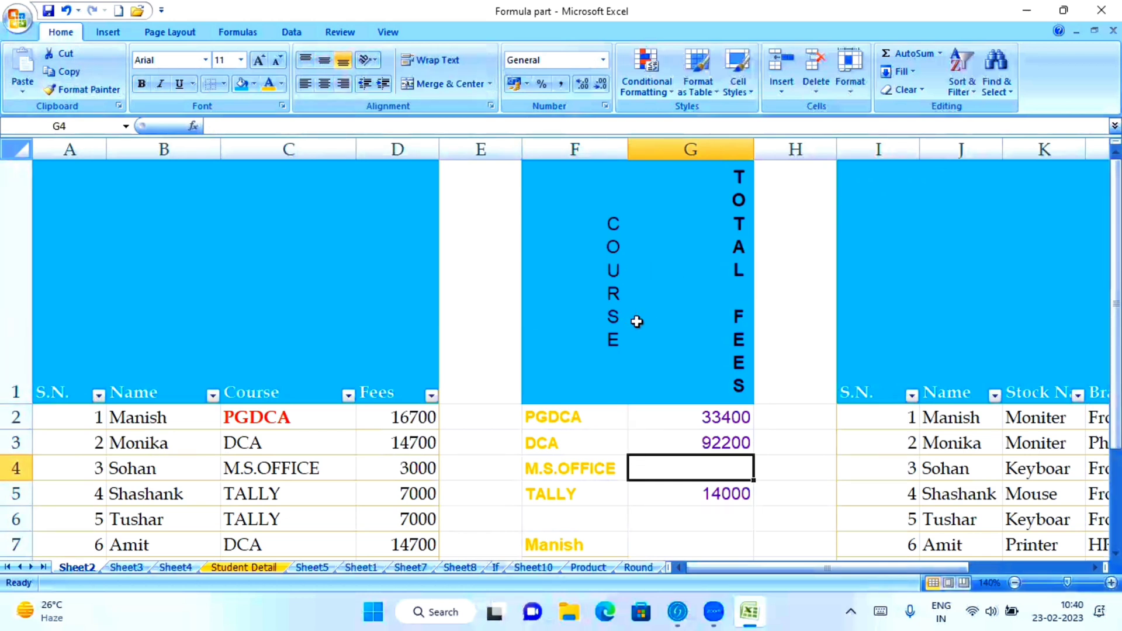
Step: Turn off the Vertical Text orientation for the headers in F1:G1
left_click_drag(643, 321, 601, 310)
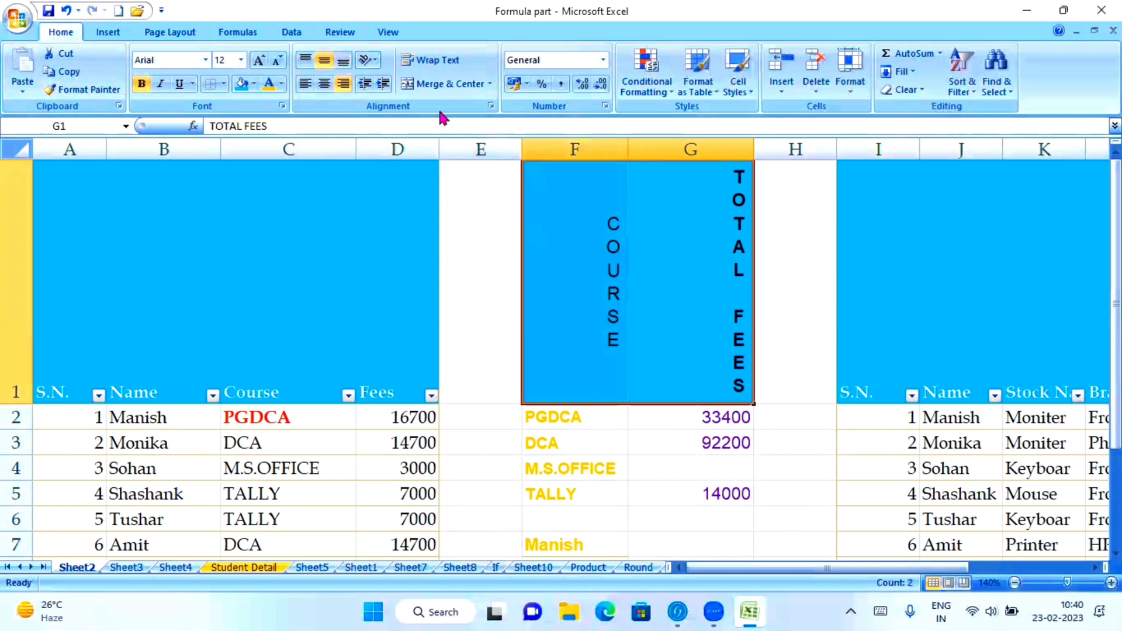
left_click(374, 61)
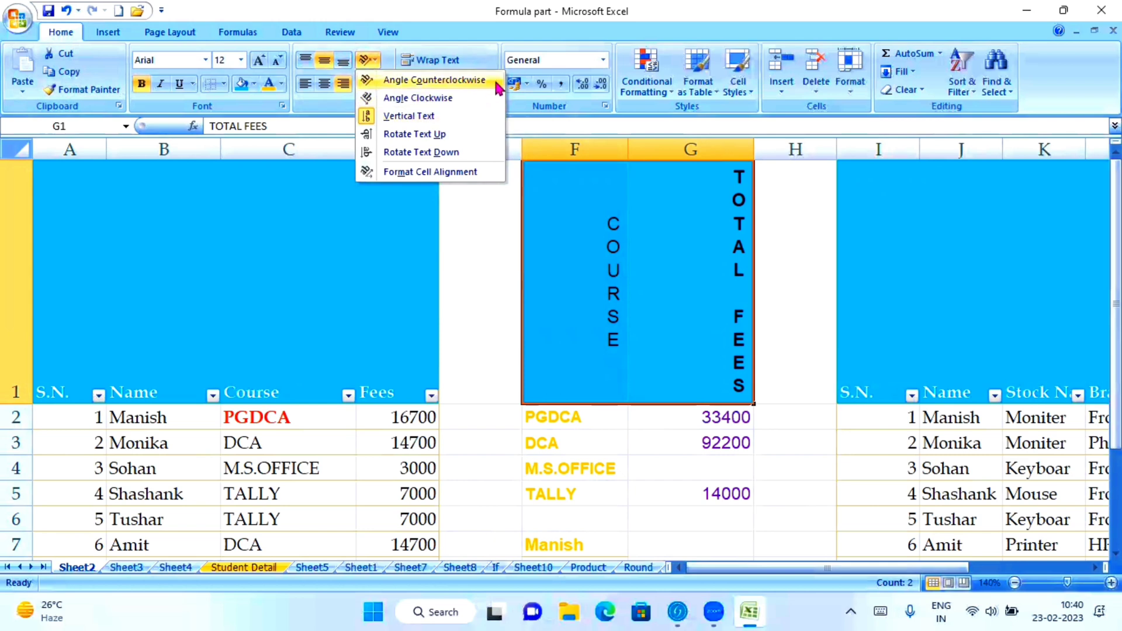
left_click(437, 115)
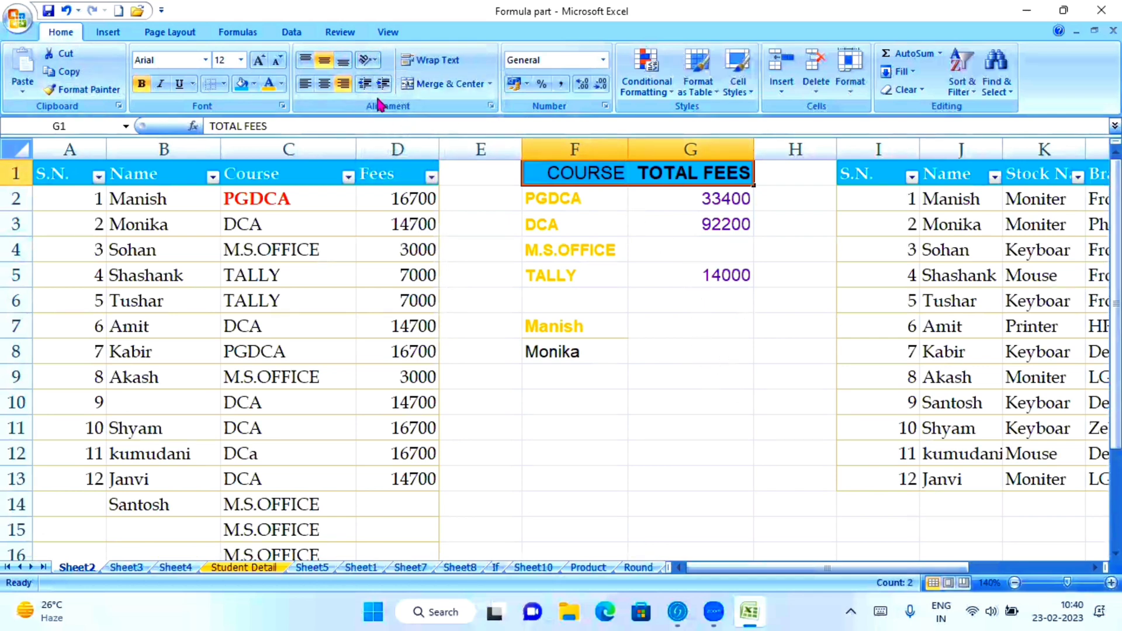
left_click(368, 60)
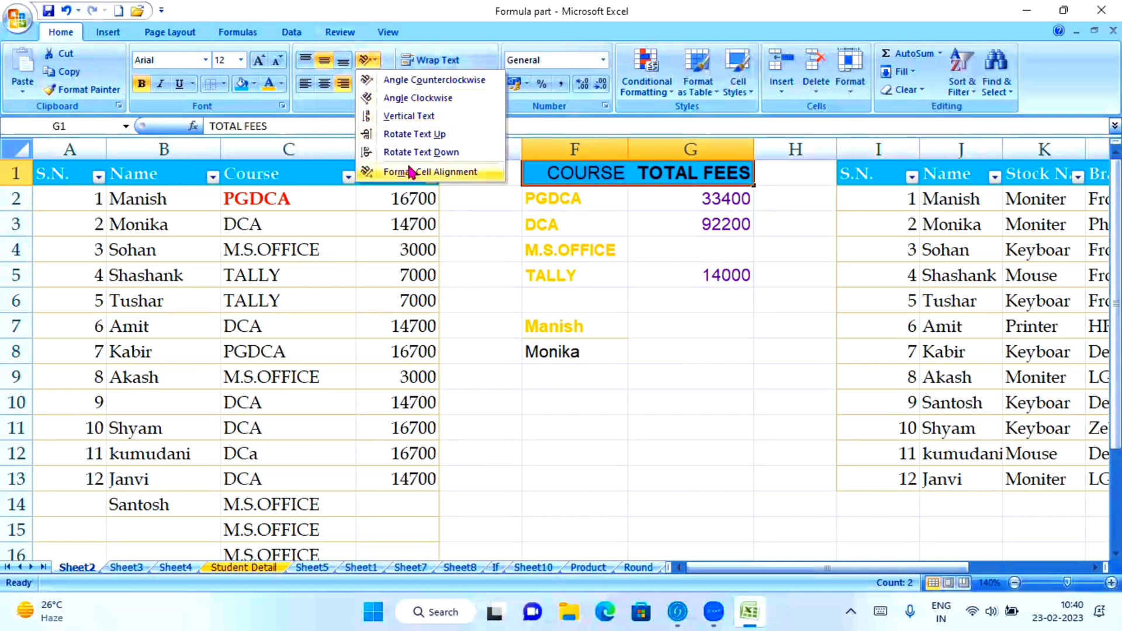
left_click(679, 321)
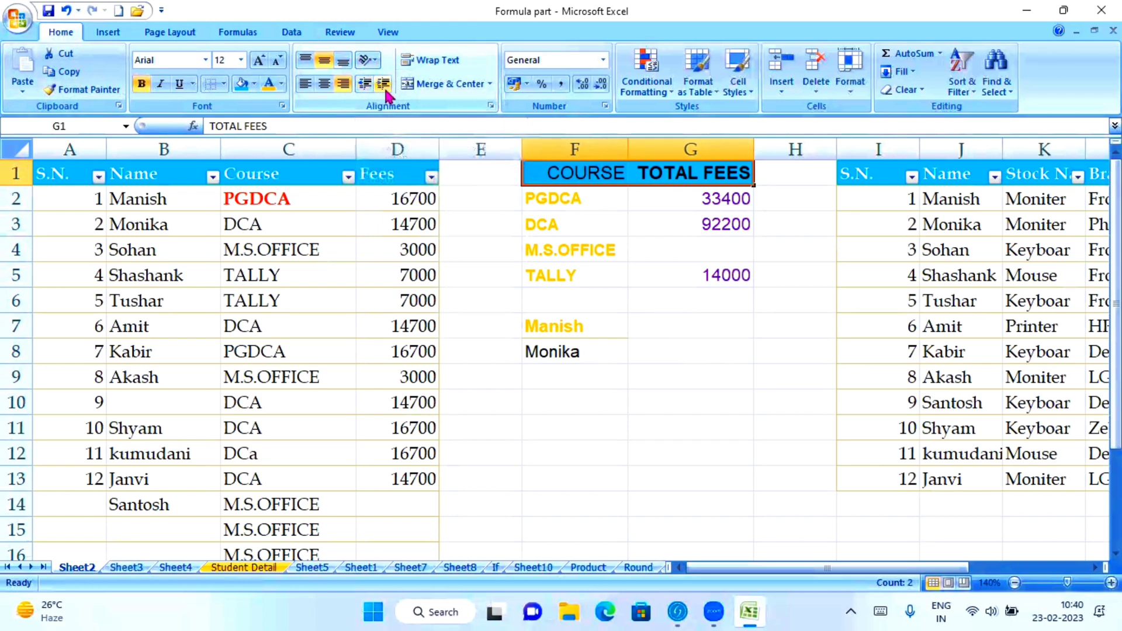
left_click(707, 333)
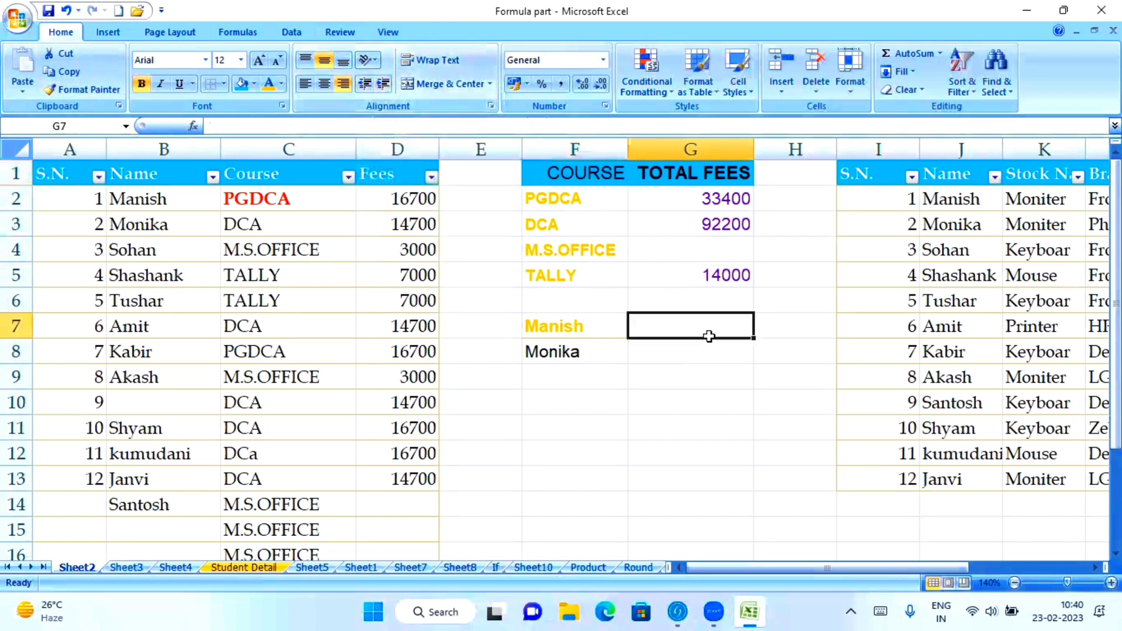
Step: Increase the indent of the PGDCA fee total in G2 by about eight levels
left_click(684, 200)
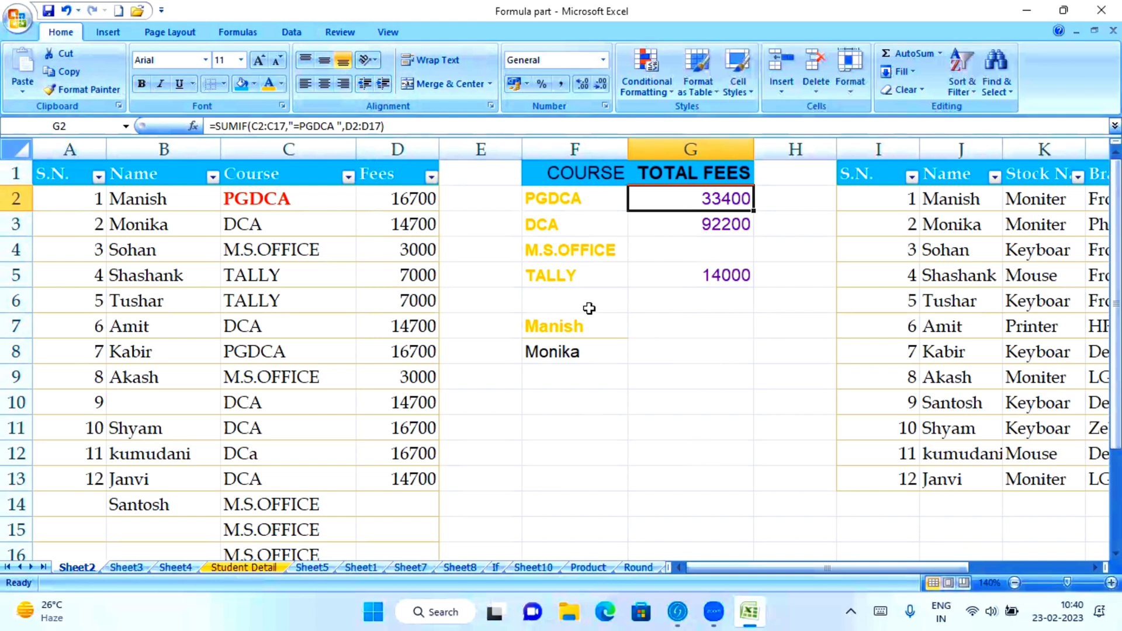
left_click(383, 86)
left_click(382, 86)
left_click(383, 86)
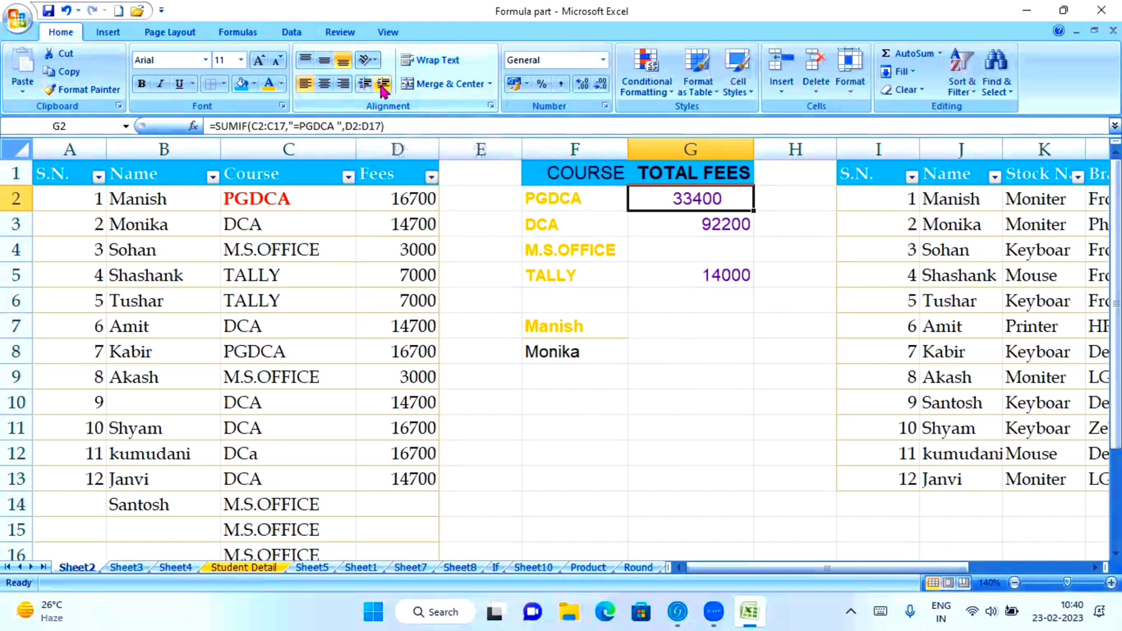
left_click(383, 86)
left_click(383, 86)
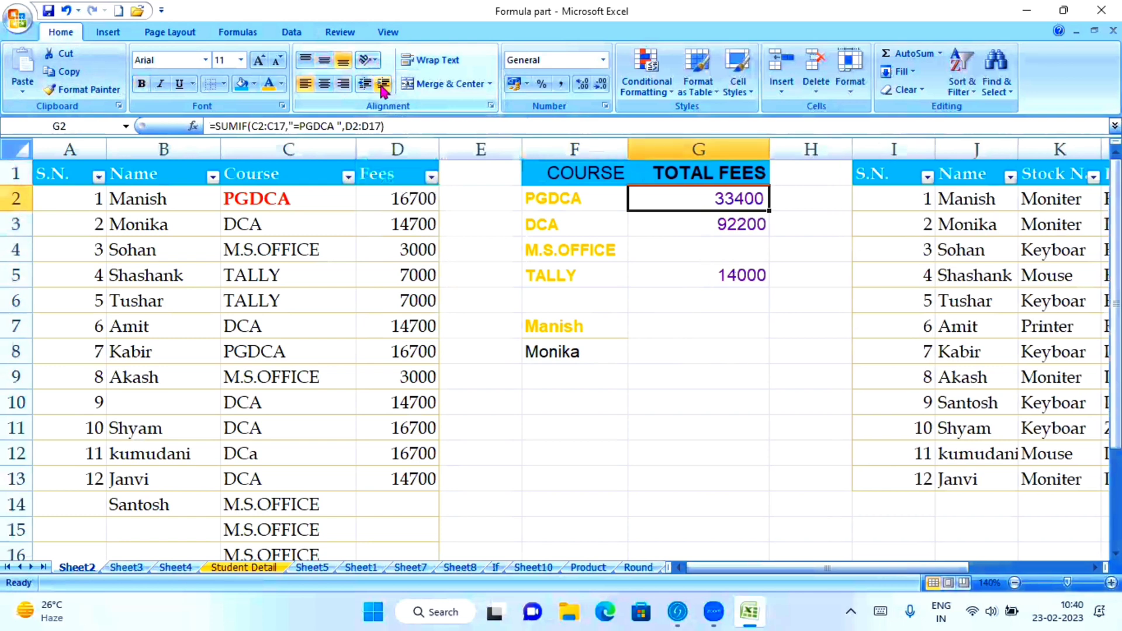
left_click(383, 86)
left_click(383, 86)
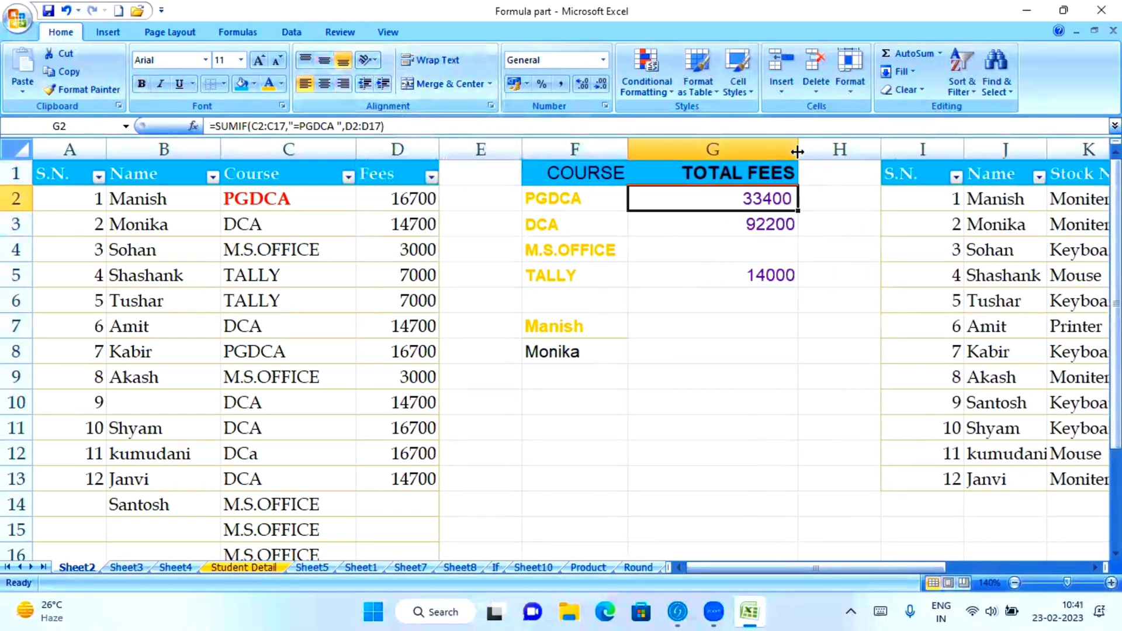
left_click(819, 203)
Step: Enter the number 120 in cell F10
left_click(596, 394)
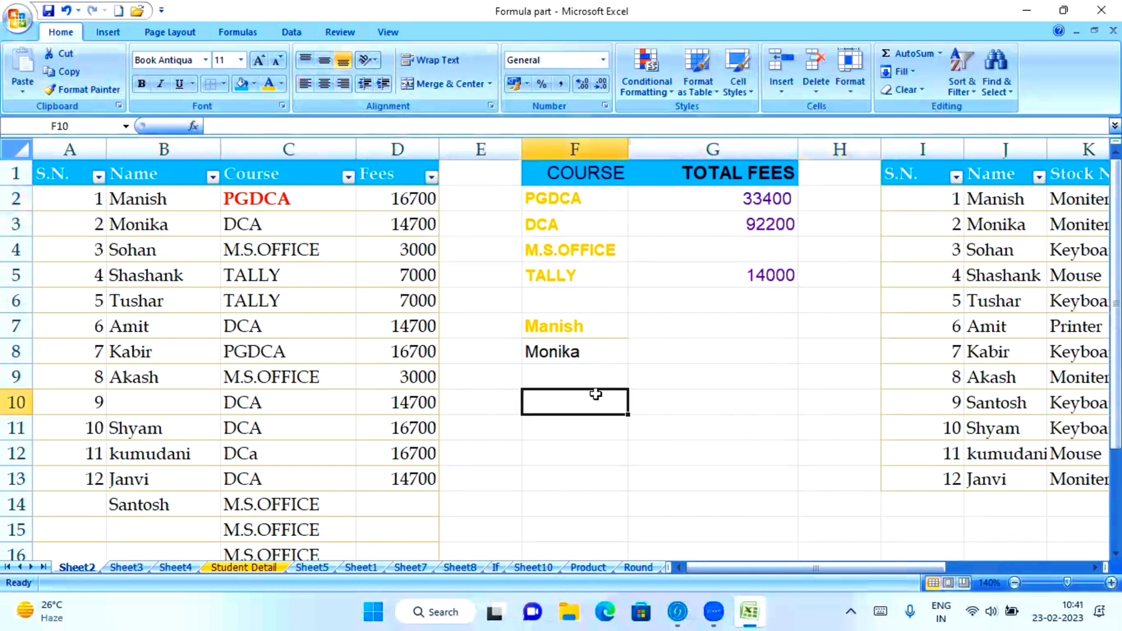
type("1")
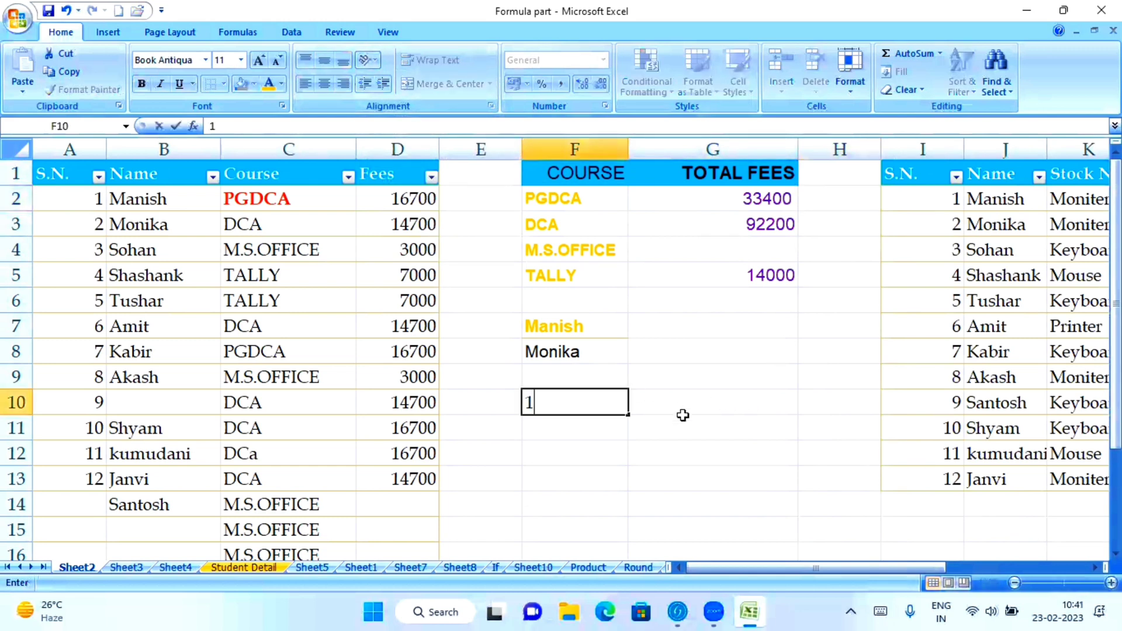
type("20")
key("Return")
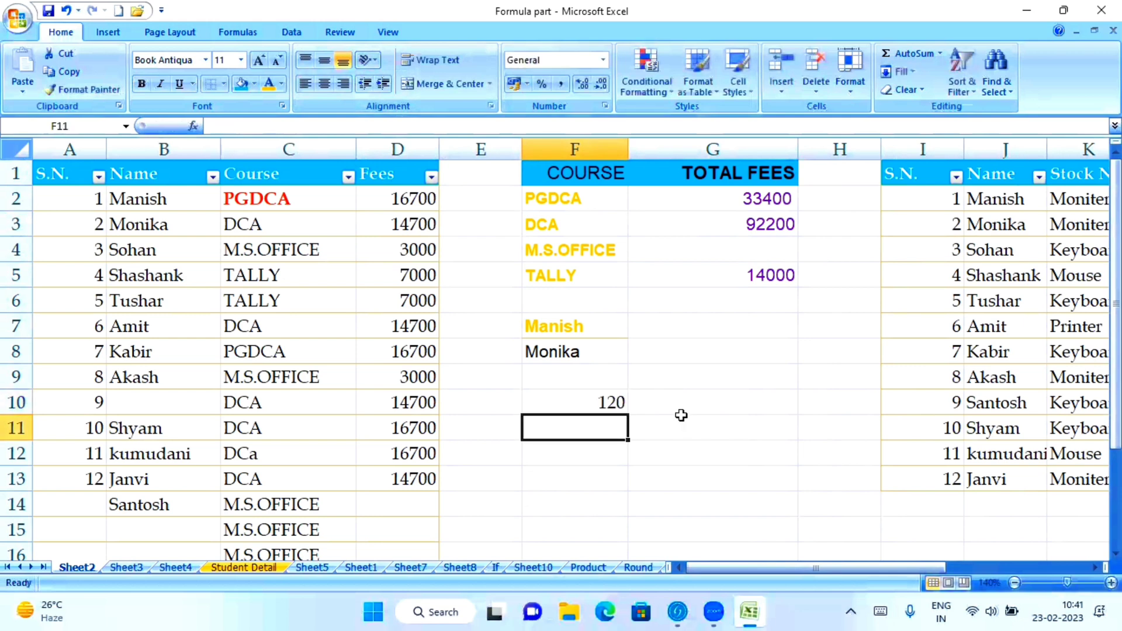
Step: Increase the indent of the number 120 in F10 by about seven levels
left_click(609, 401)
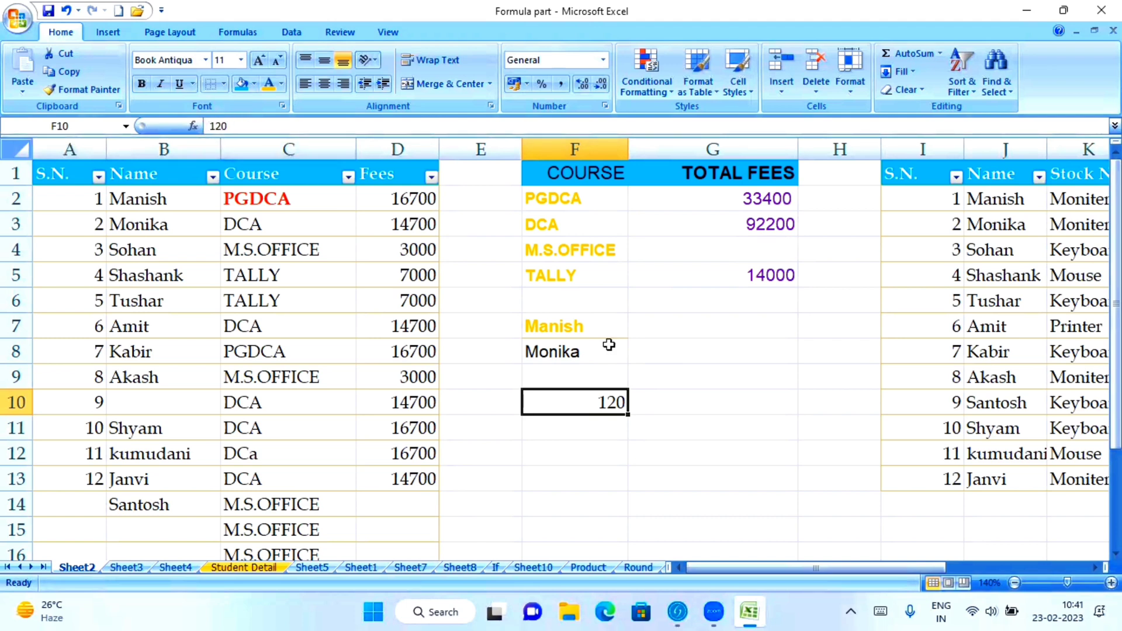
left_click(383, 85)
left_click(383, 86)
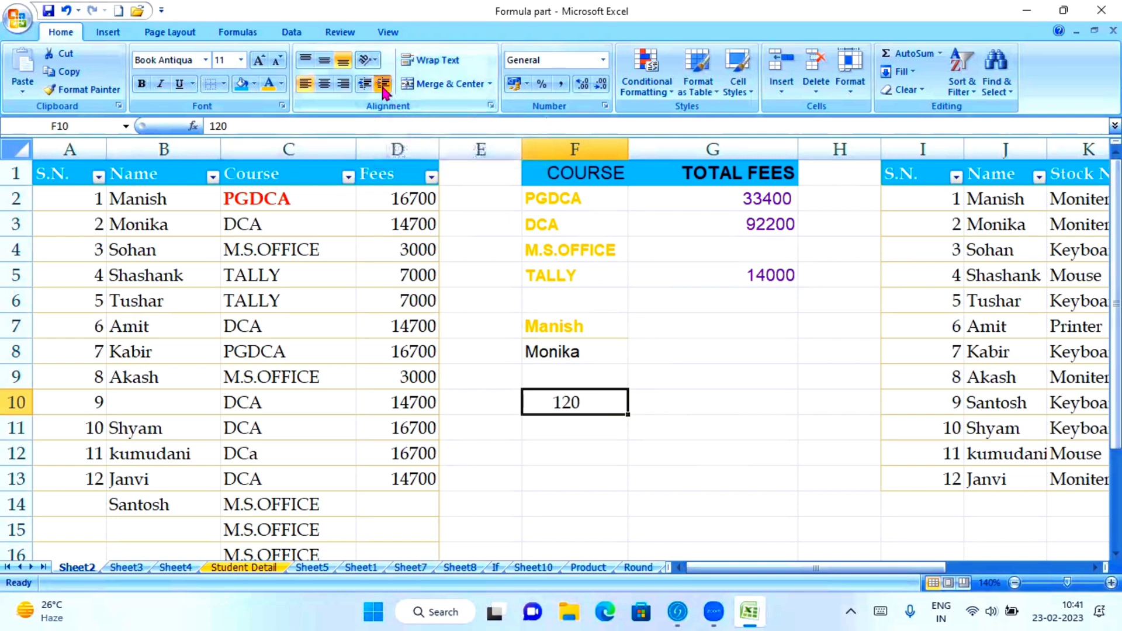
left_click(384, 86)
left_click(384, 85)
left_click(384, 85)
left_click(384, 85)
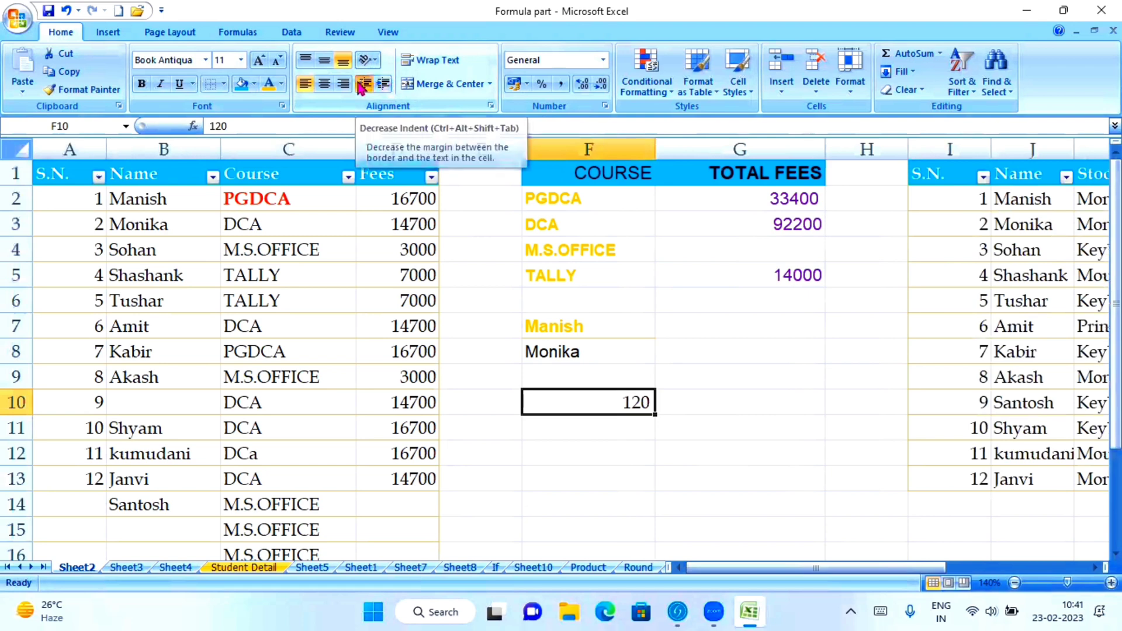
Step: Decrease the indent of the number 120 in F10 by five levels
left_click(363, 86)
left_click(362, 85)
left_click(363, 85)
left_click(363, 85)
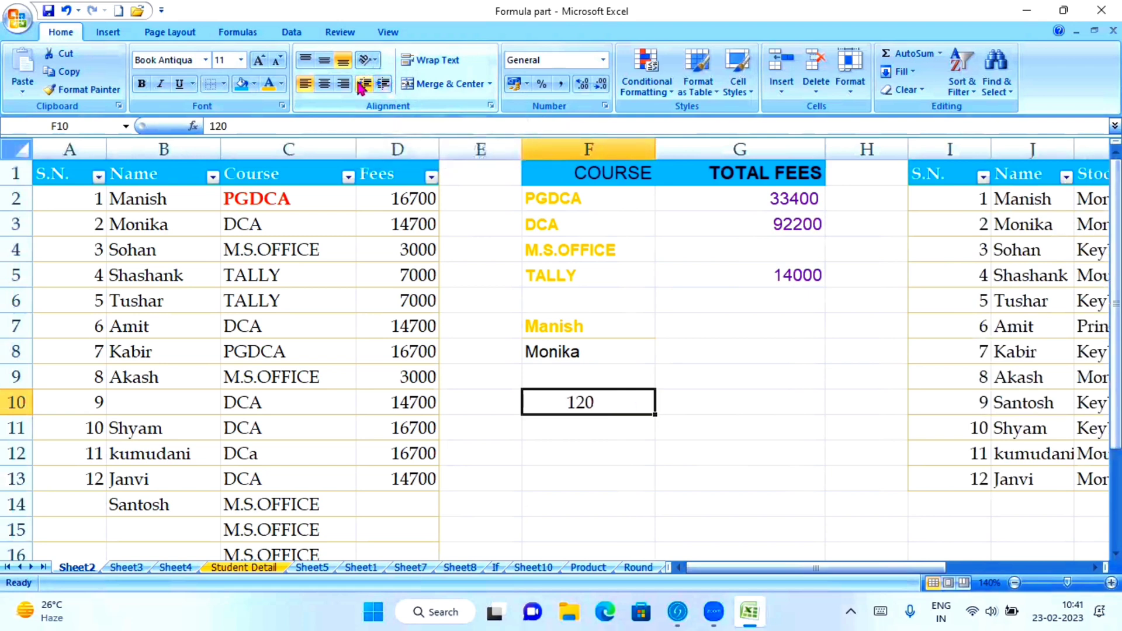
left_click(362, 87)
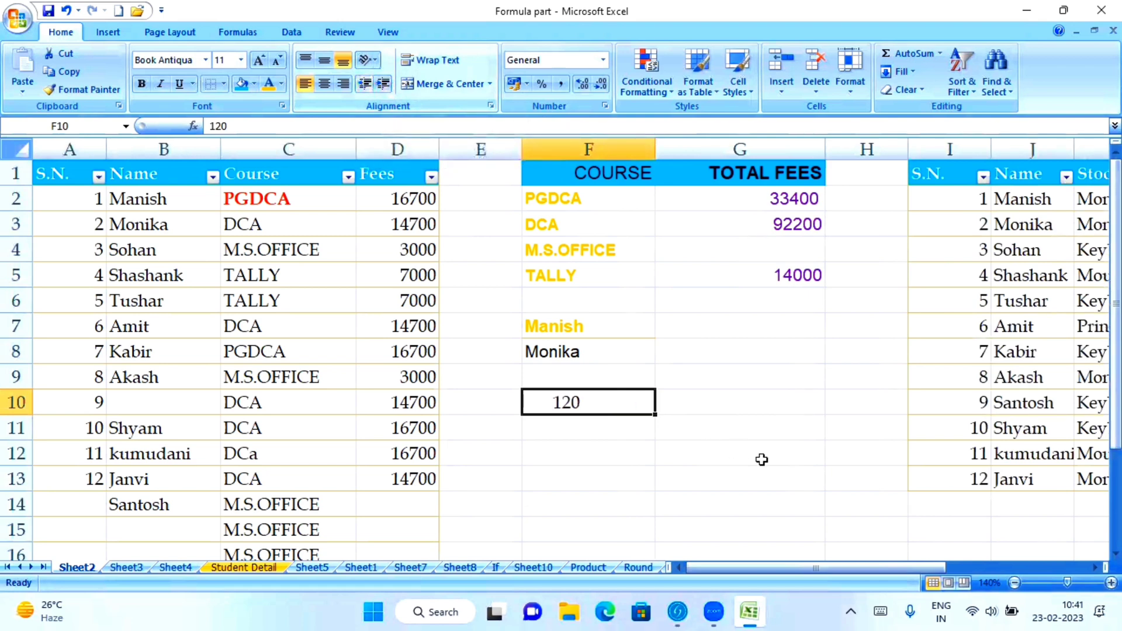
left_click(777, 470)
left_click(626, 405)
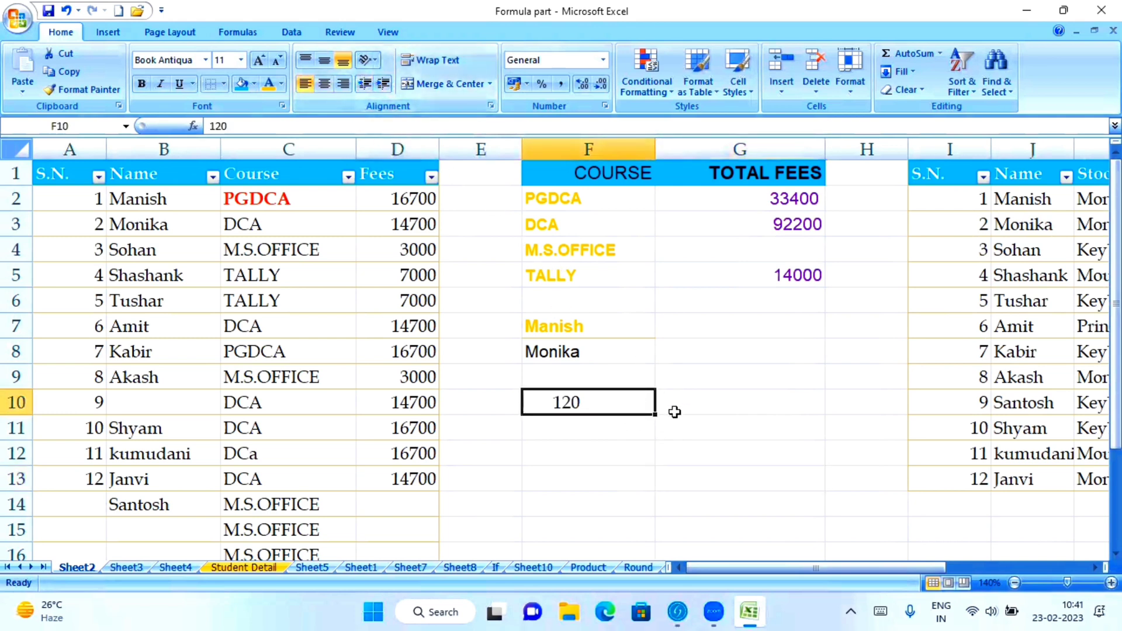
left_click(697, 402)
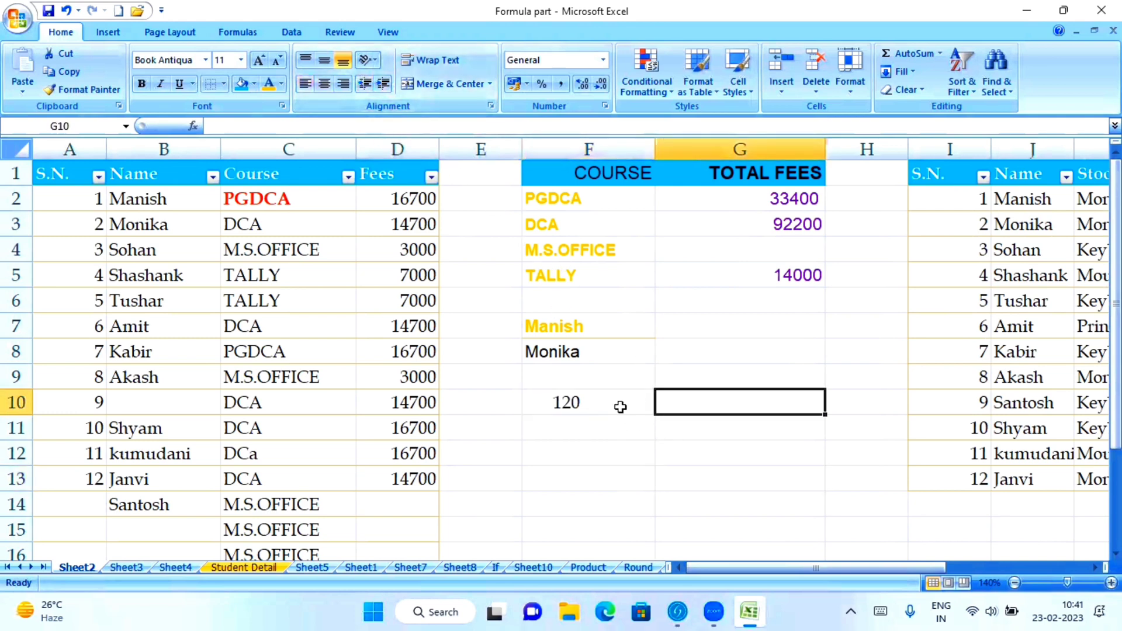
Step: Enter the numbers 10 in cell E9 and 200 in cell E10, beside the Fees column
left_click(475, 385)
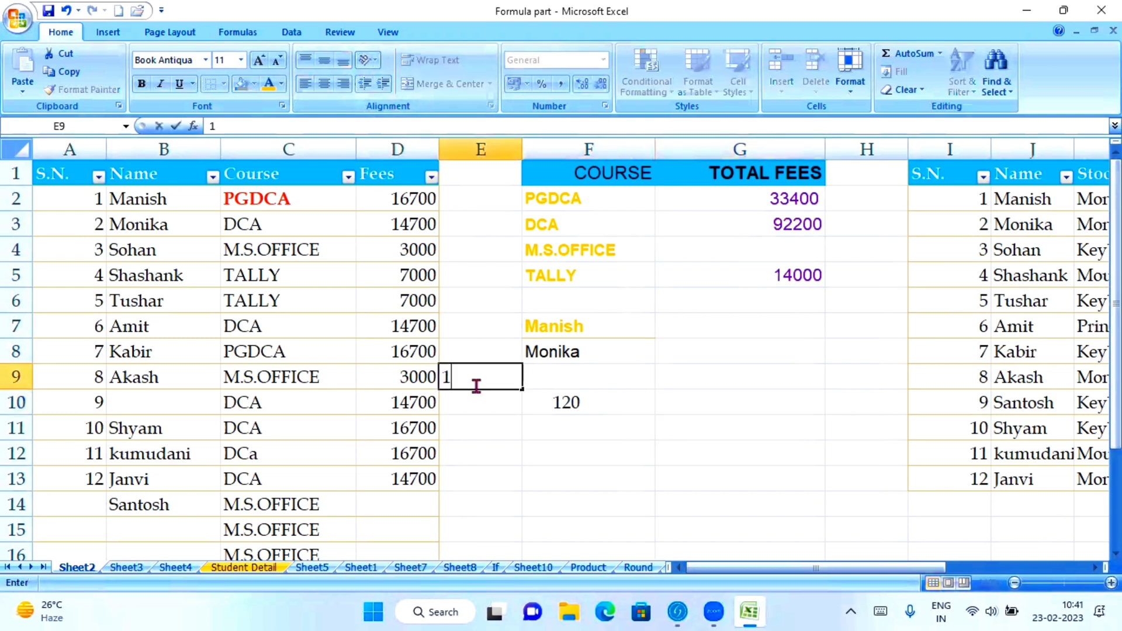
type("10")
key("Return")
type("200")
key("Return")
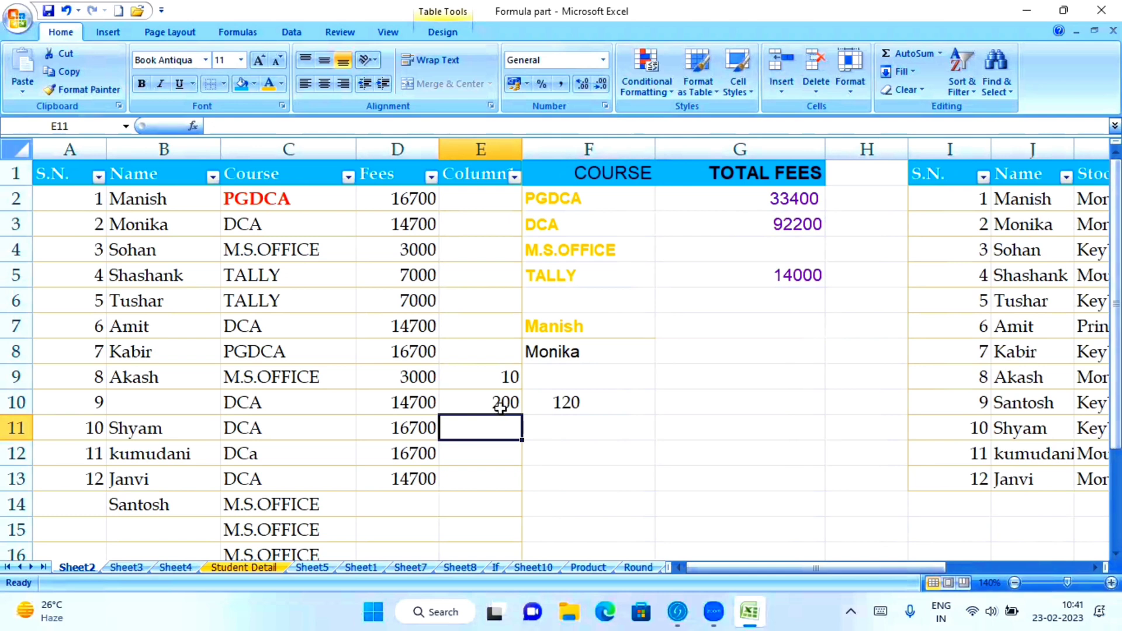
left_click(600, 404)
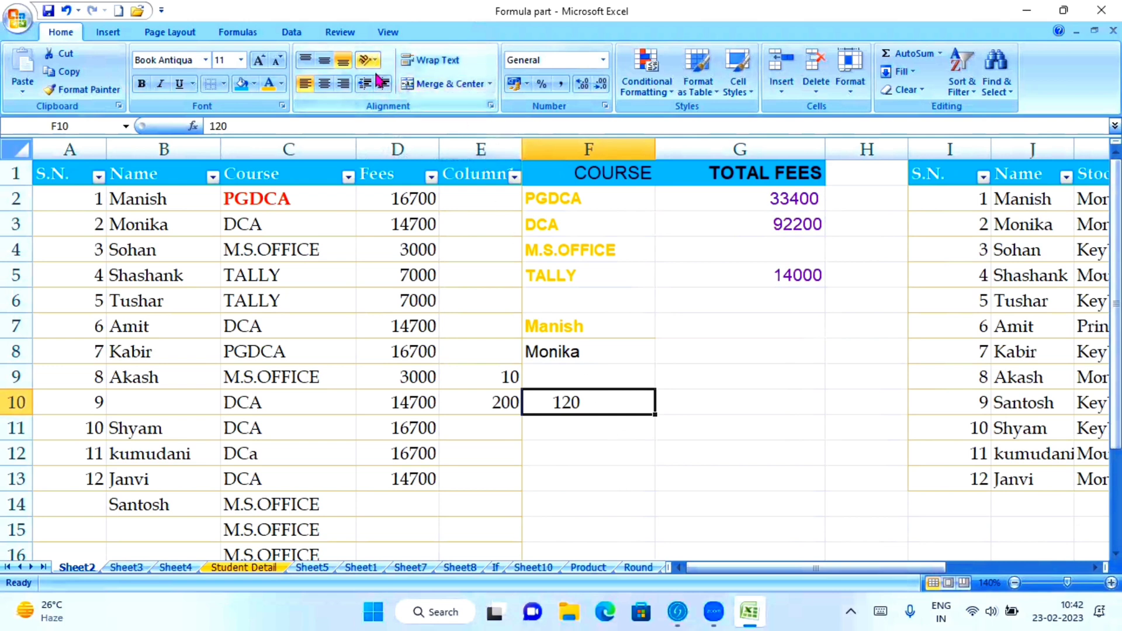
key("Right")
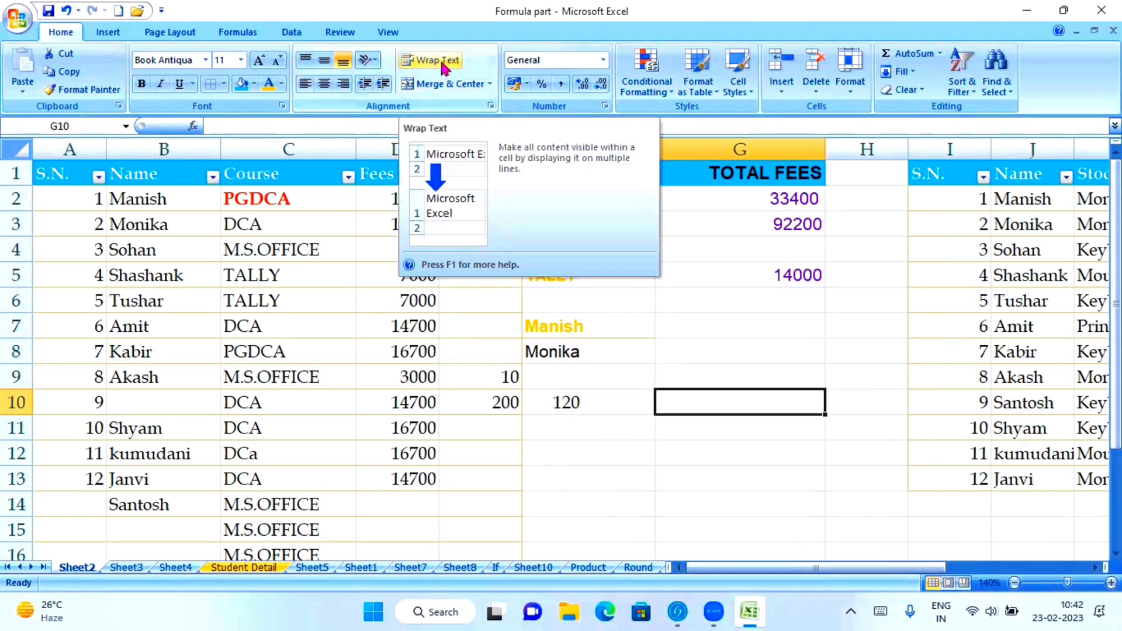
left_click(757, 357)
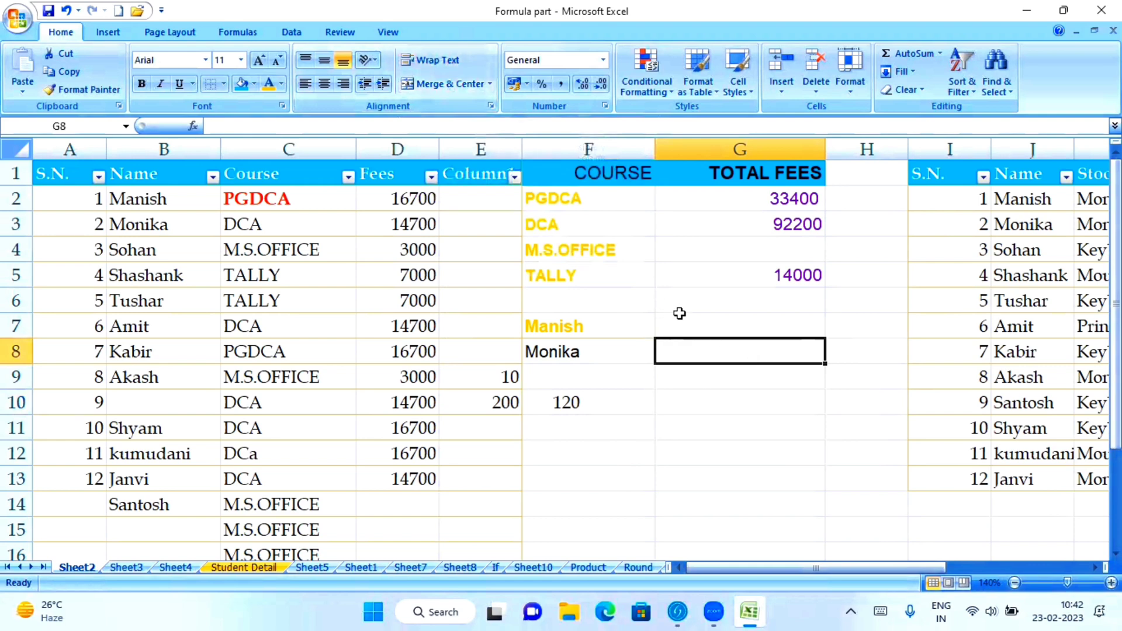
left_click(869, 200)
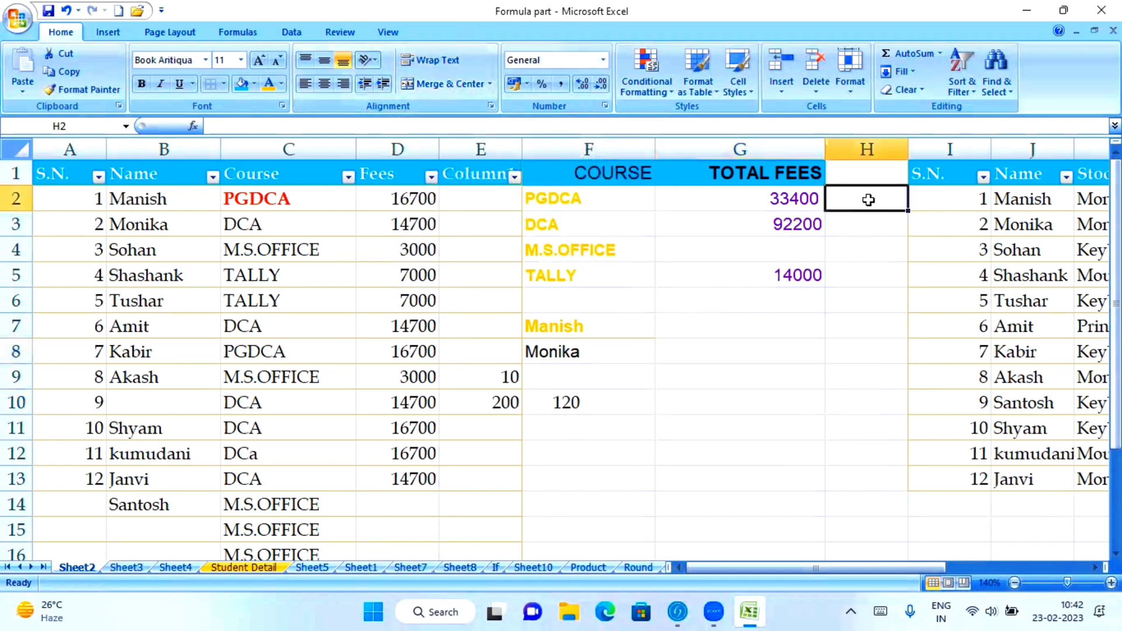
Step: Enter the text "choice computer" in cell G8
left_click(706, 349)
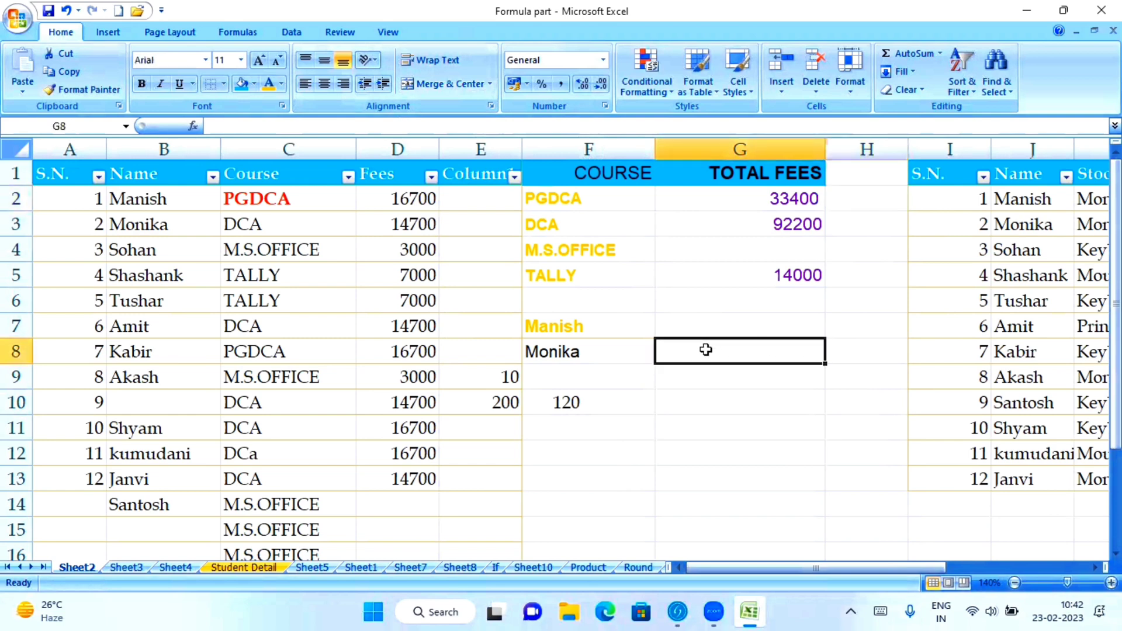
type("choi")
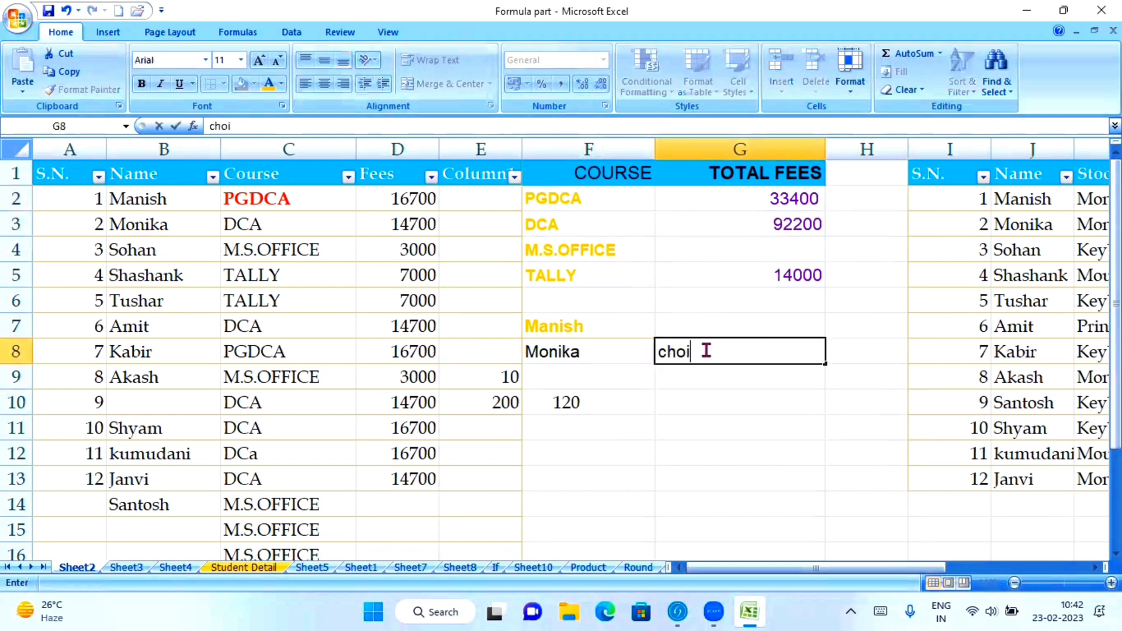
type("ce computer")
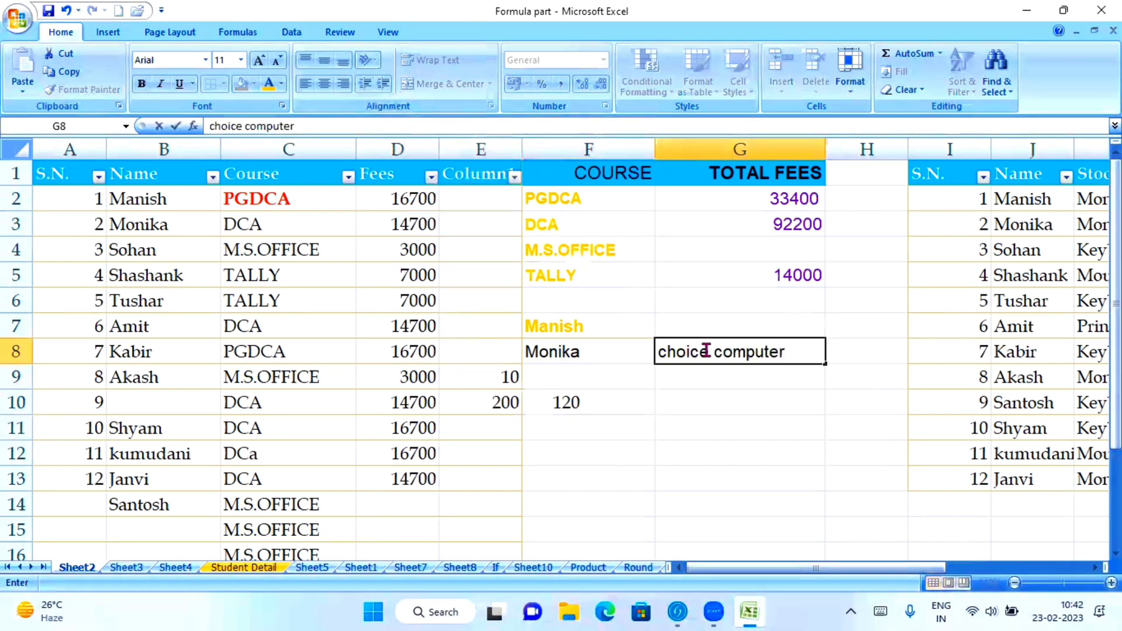
left_click(867, 404)
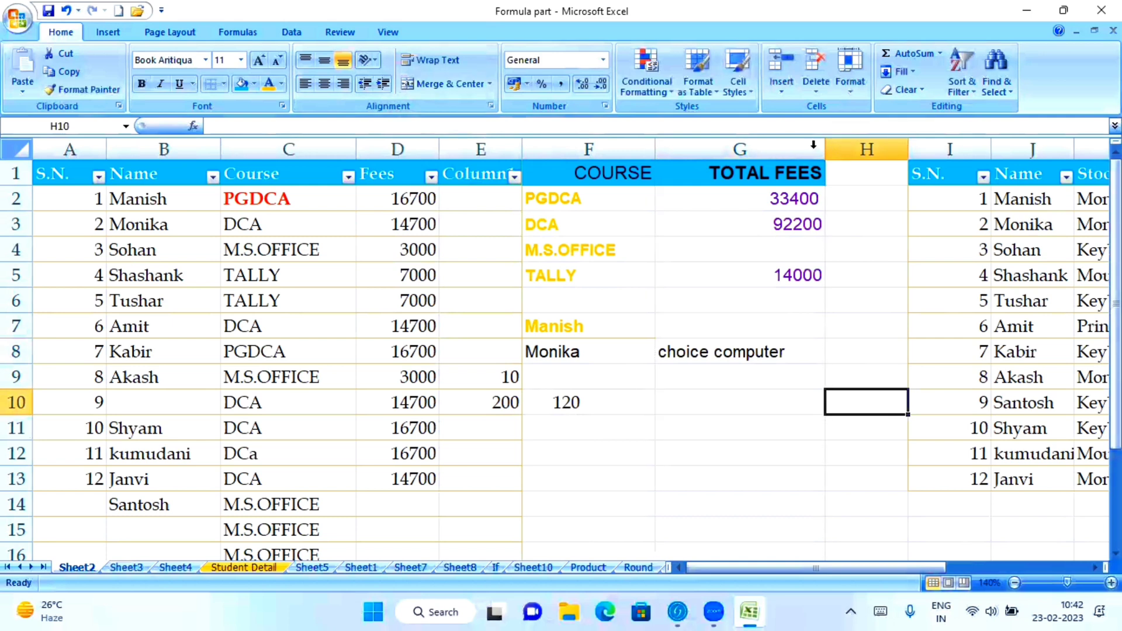
Step: Narrow column G, widen it partway, and autofit its width to its contents
left_click(844, 245)
left_click_drag(832, 153, 774, 149)
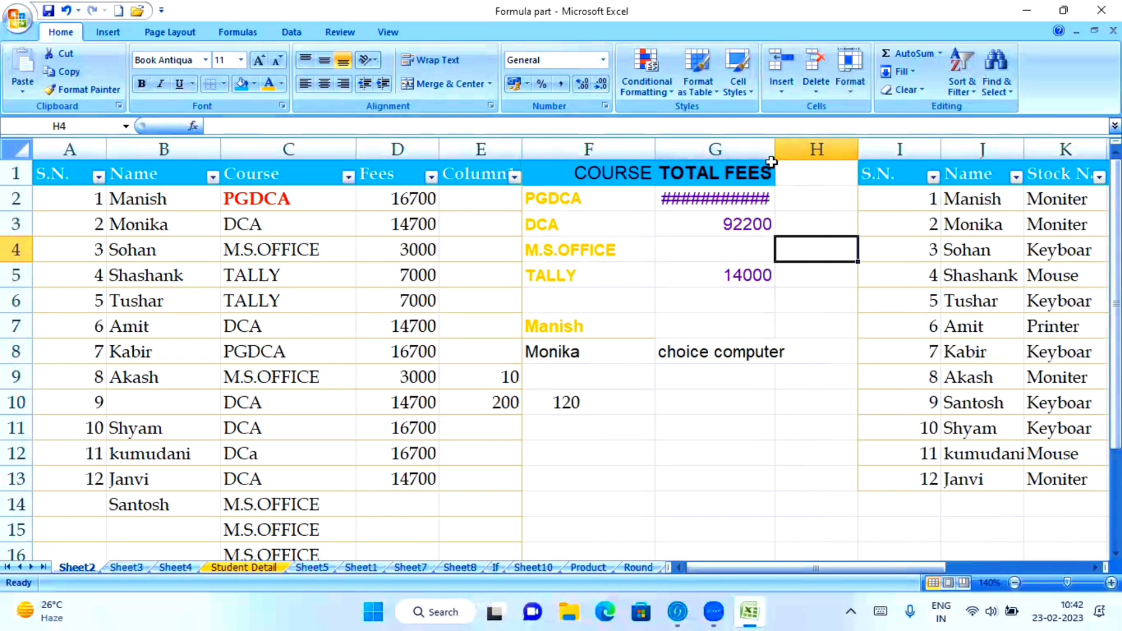
left_click_drag(774, 151, 816, 151)
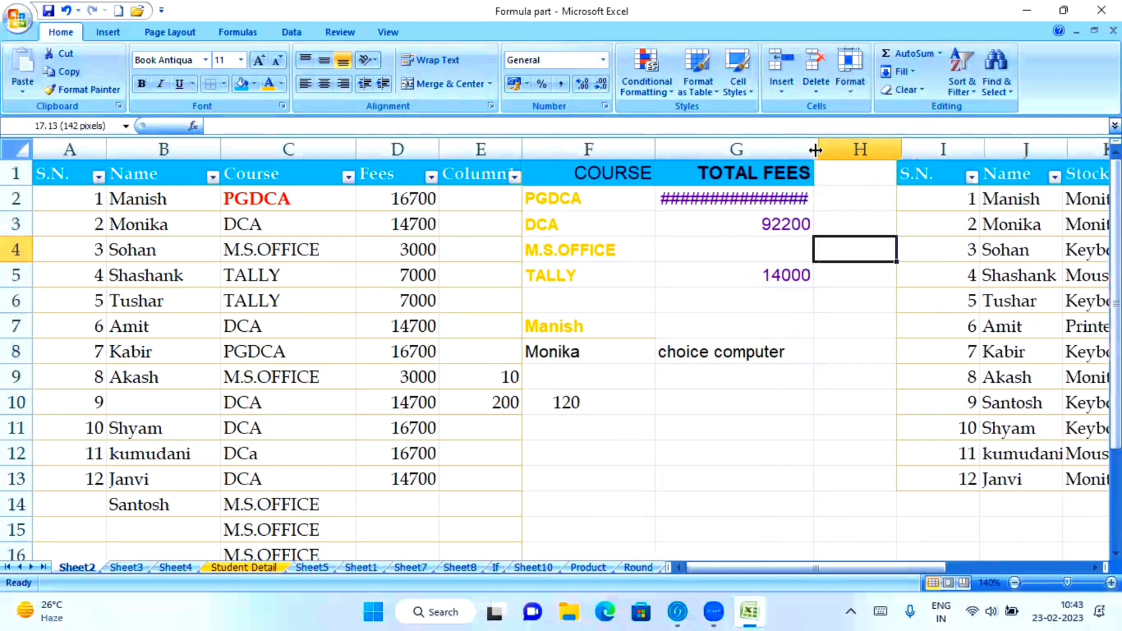
double_click(817, 150)
left_click(816, 150)
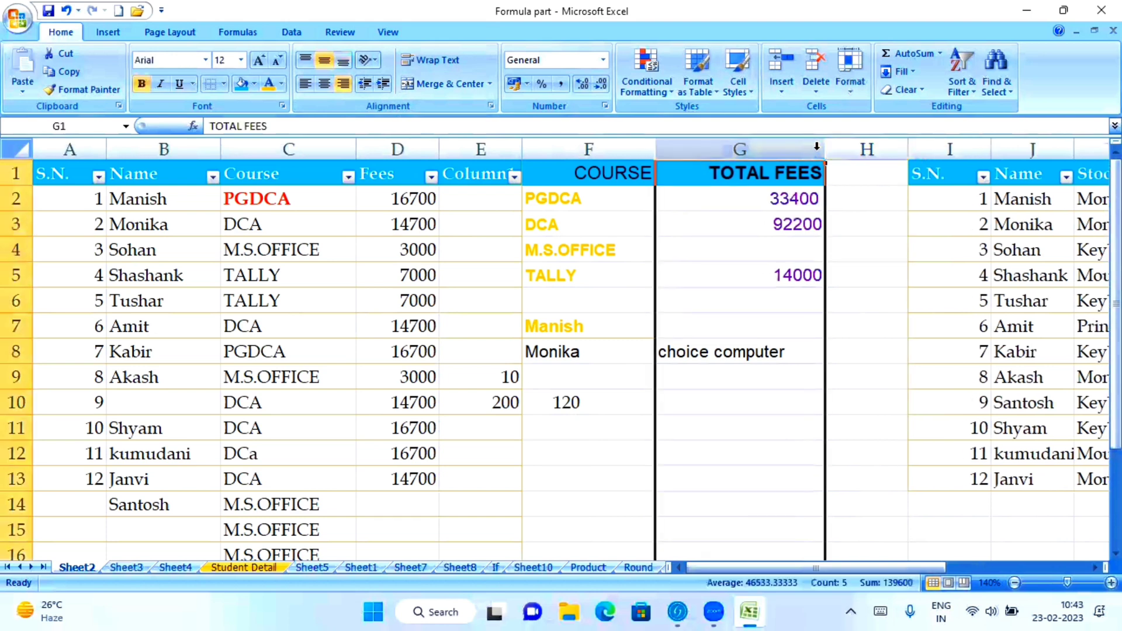
left_click(803, 350)
Step: Enter "m.s.office" in cell H10 and the heading "course" in cell H1
left_click(851, 393)
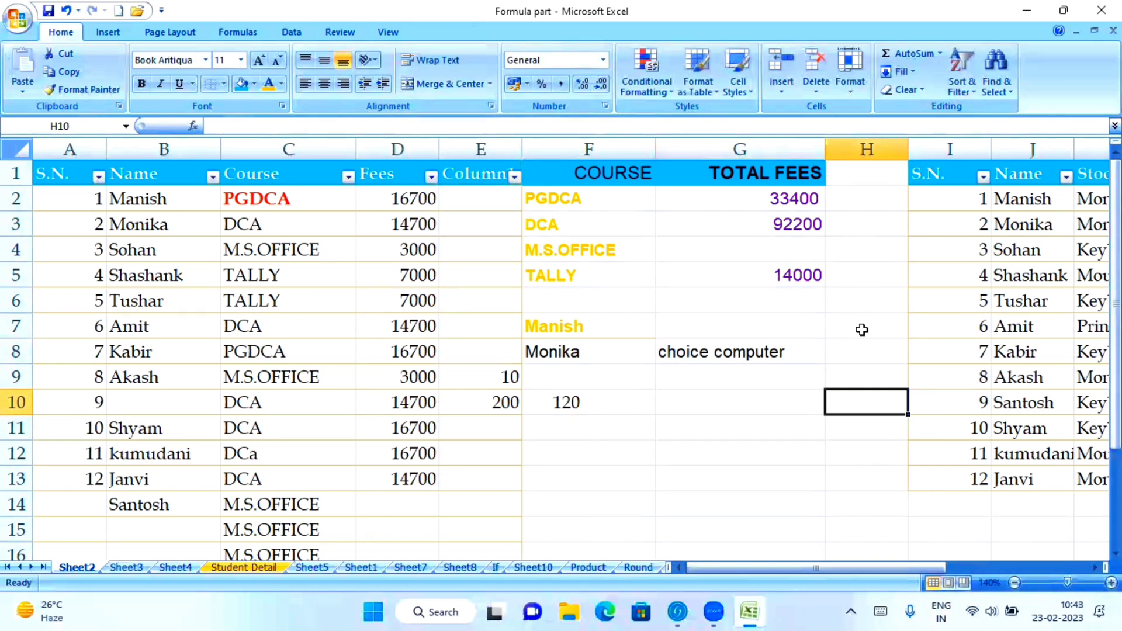
type("m.s.off")
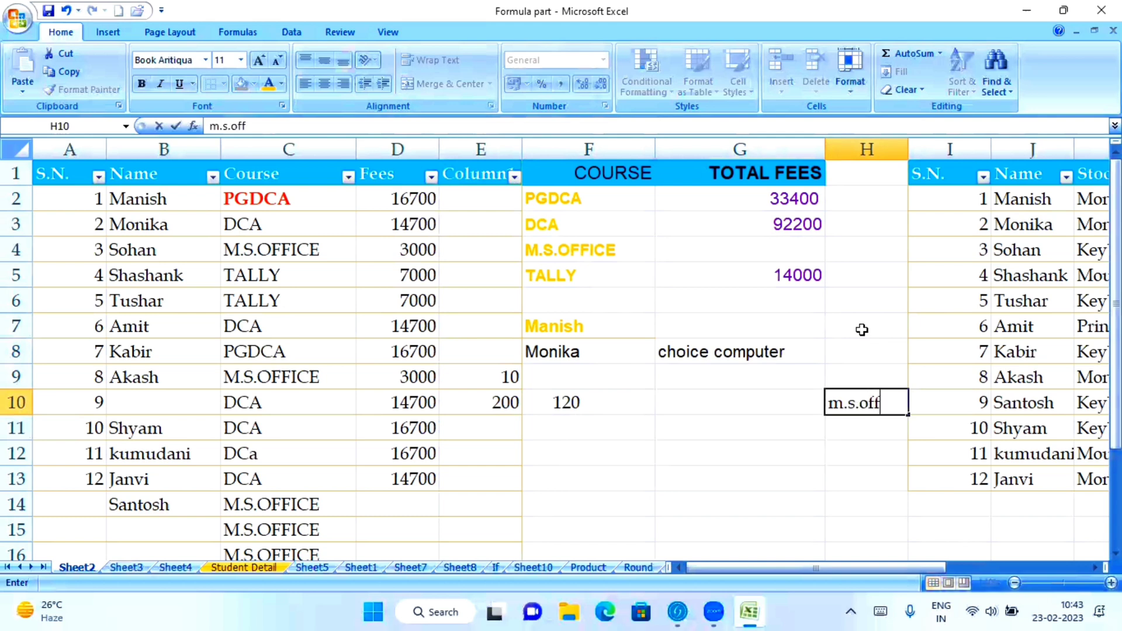
type("ice")
left_click(822, 430)
left_click(870, 175)
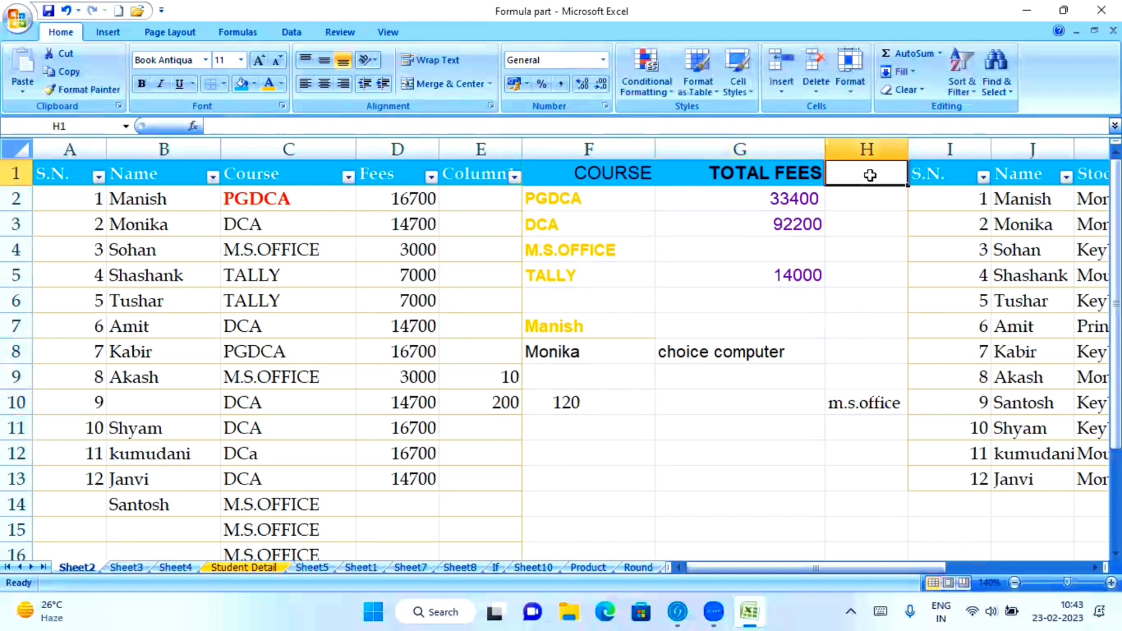
type("course")
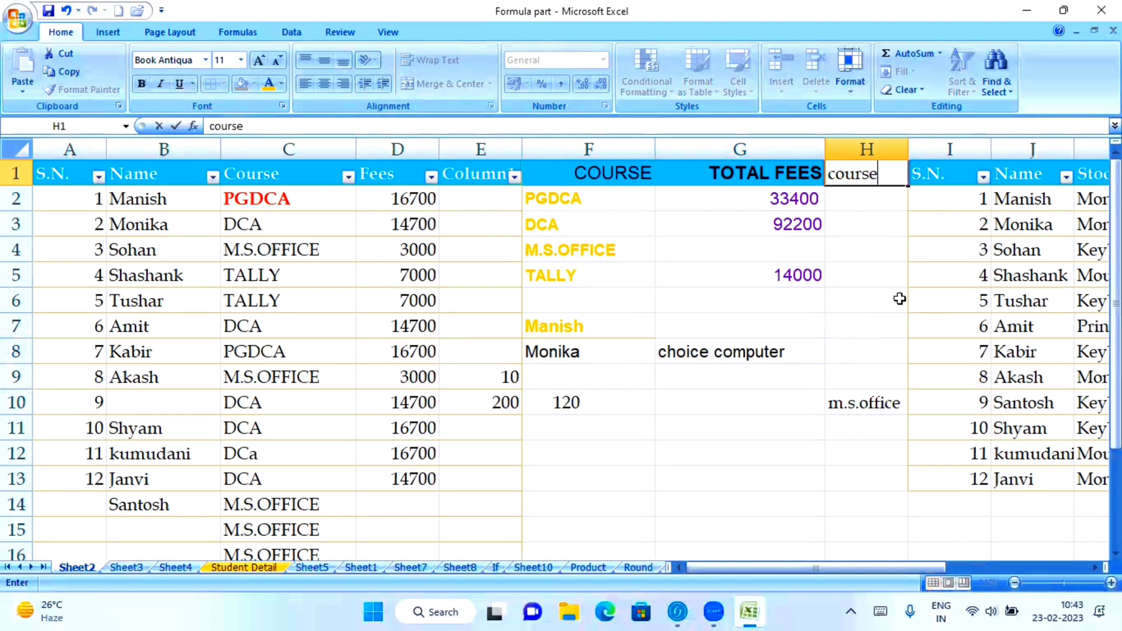
left_click(941, 280)
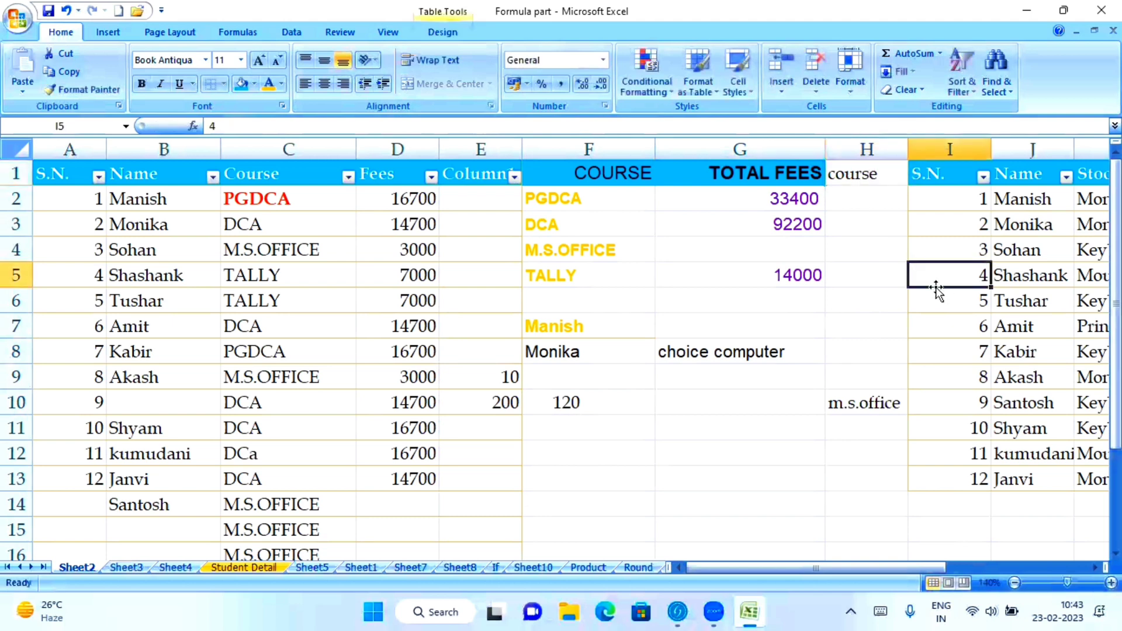
Step: Narrow column H so that "course" still fits in H1 but "m.s.office" is cut off in H10
left_click_drag(907, 142, 873, 142)
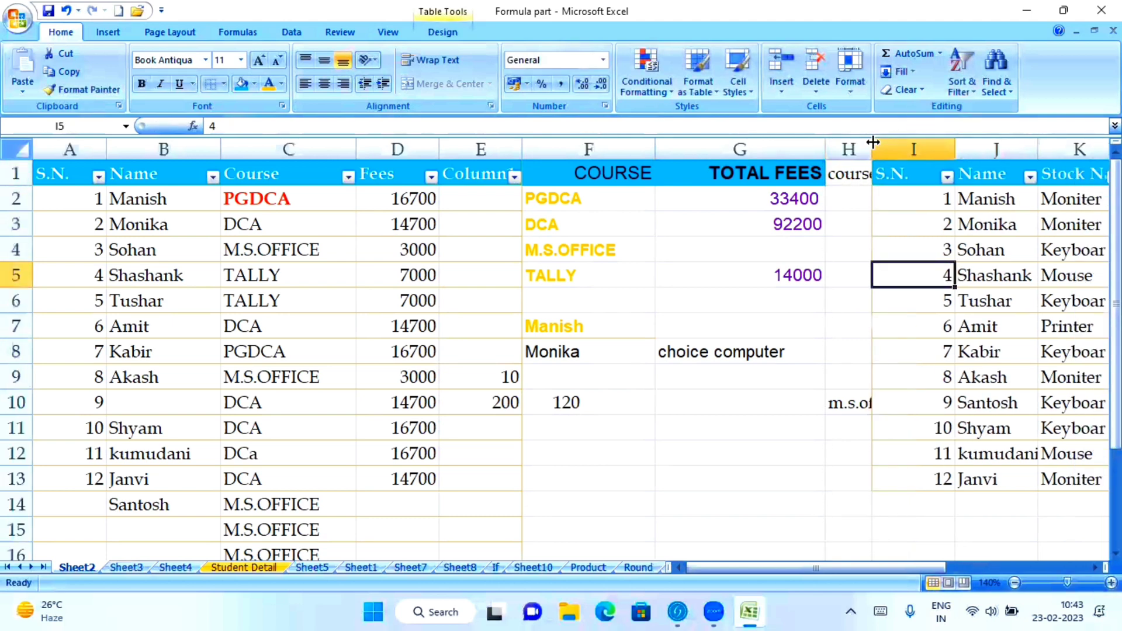
left_click(793, 446)
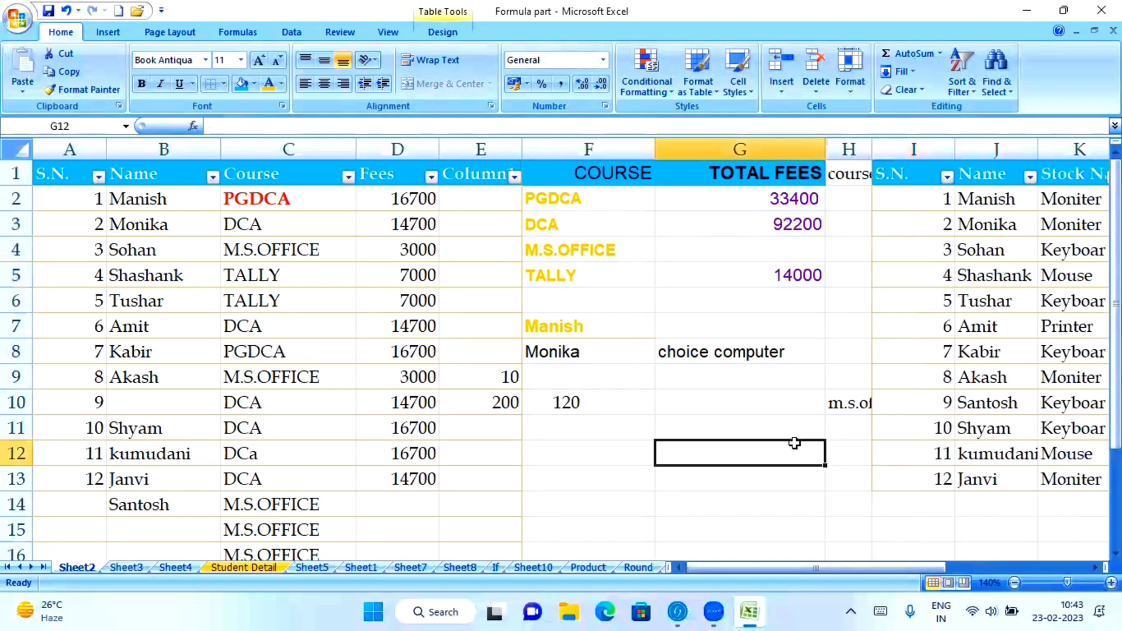
left_click(839, 405)
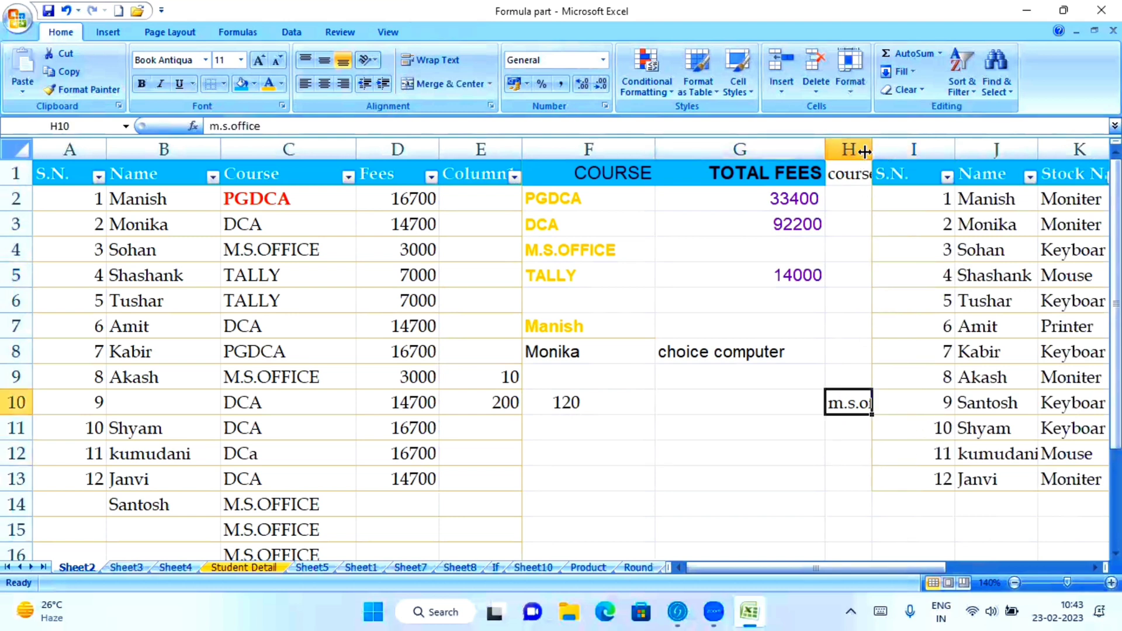
left_click_drag(870, 150, 880, 150)
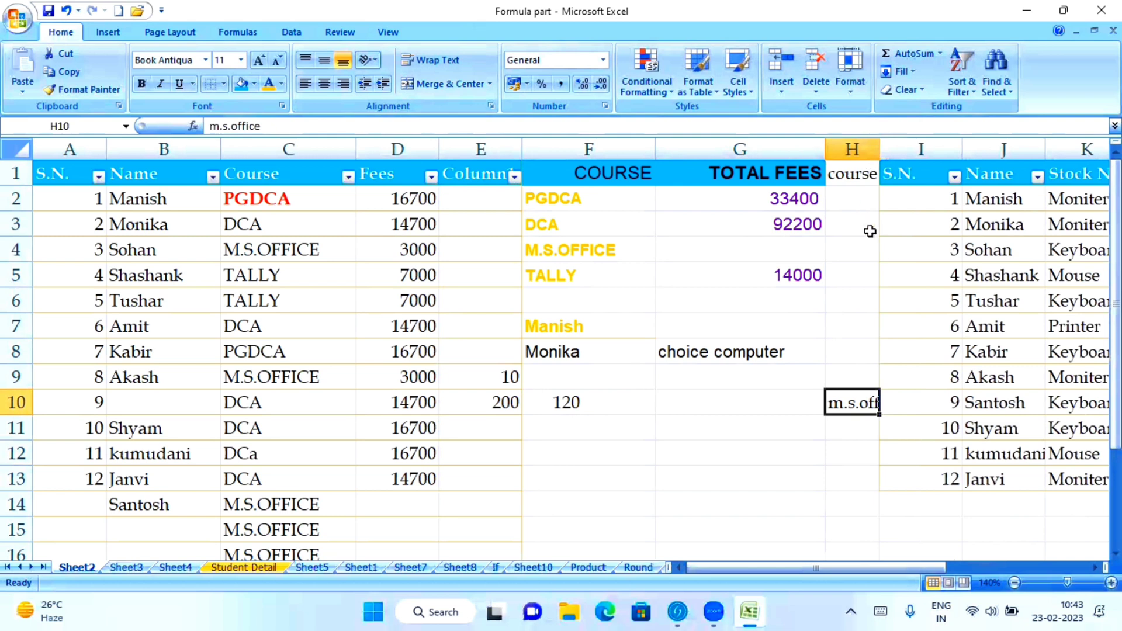
left_click(908, 461)
Step: Wrap the text "m.s.office" onto multiple lines within cell H10
left_click(866, 402)
left_click(438, 64)
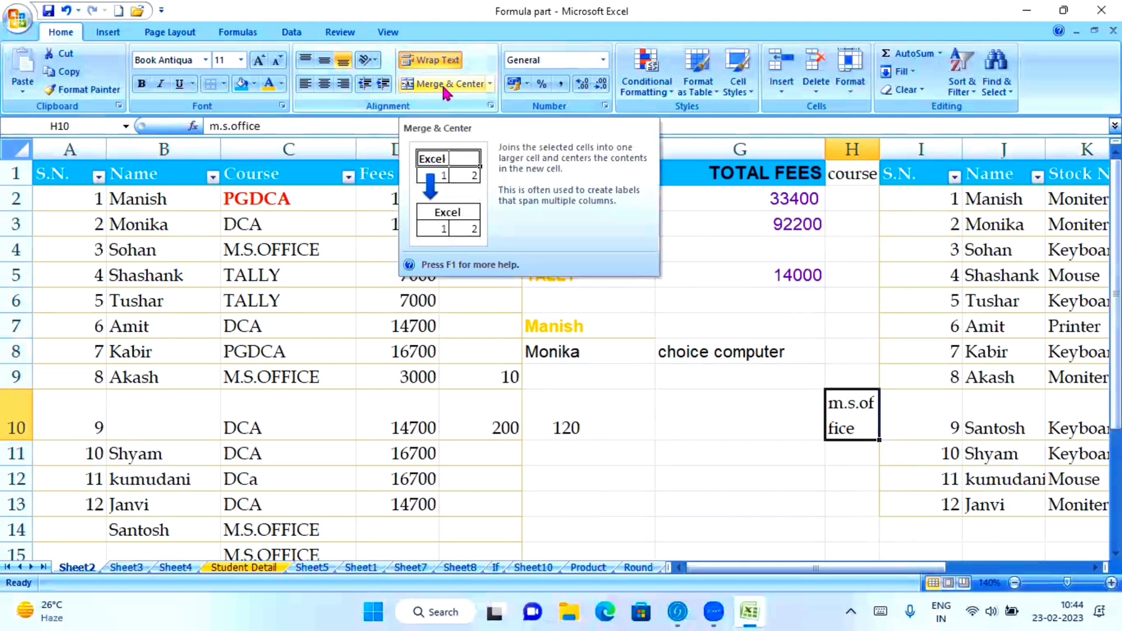
left_click(775, 495)
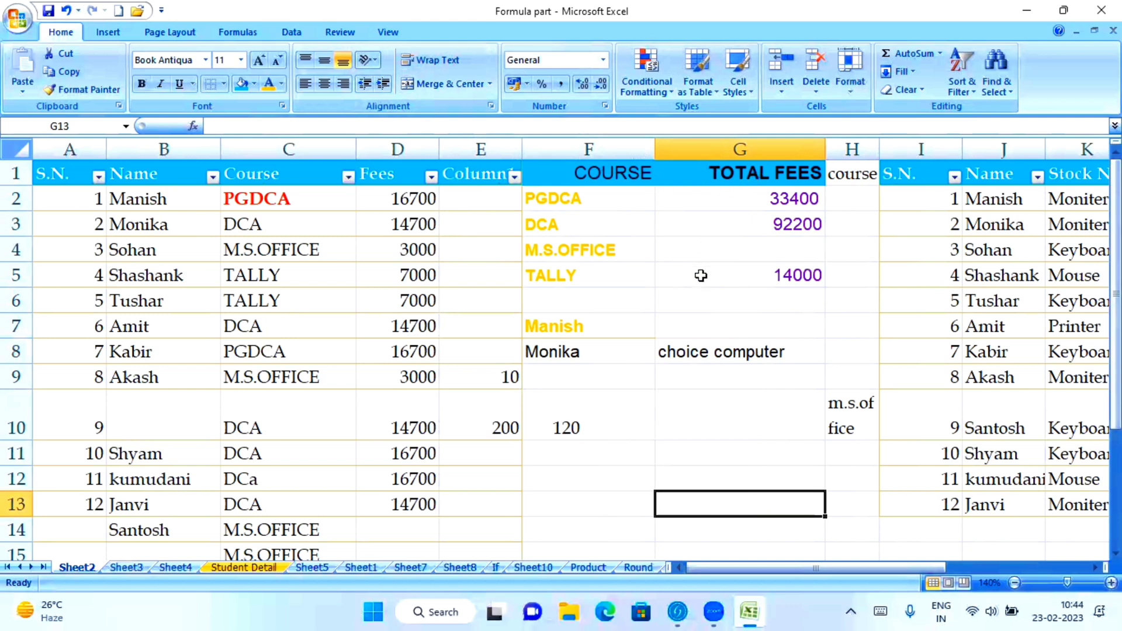
scroll(703, 309, "down", 4)
scroll(704, 307, "up", 4)
Step: Delete the wrapped text "m.s.office" from cell H10
left_click(858, 178)
left_click(864, 413)
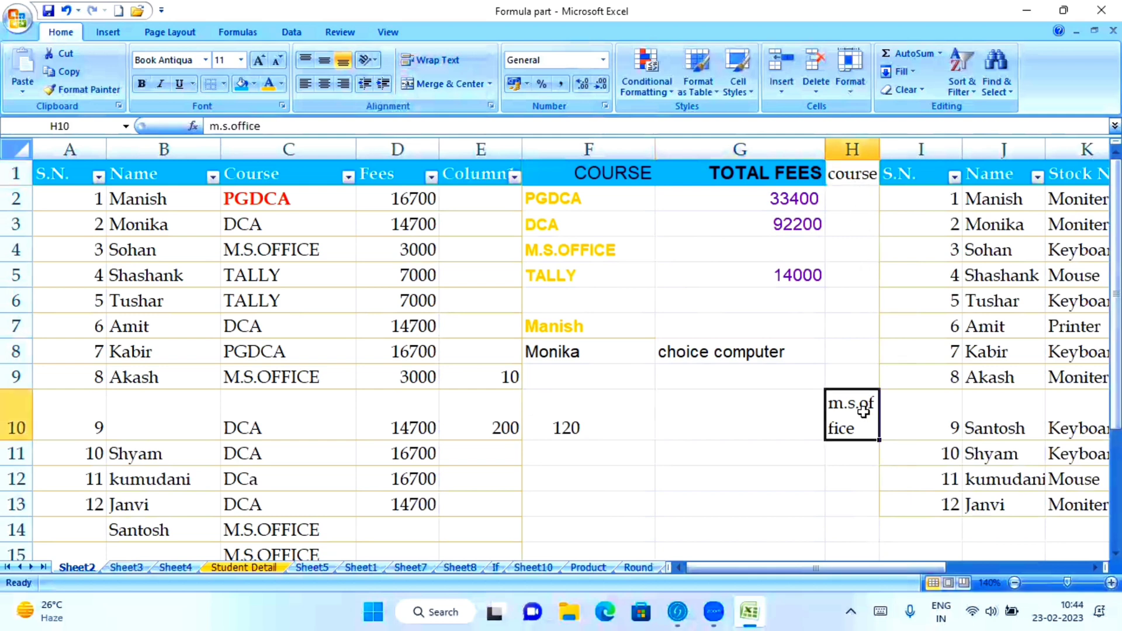
key("Delete")
left_click(864, 445)
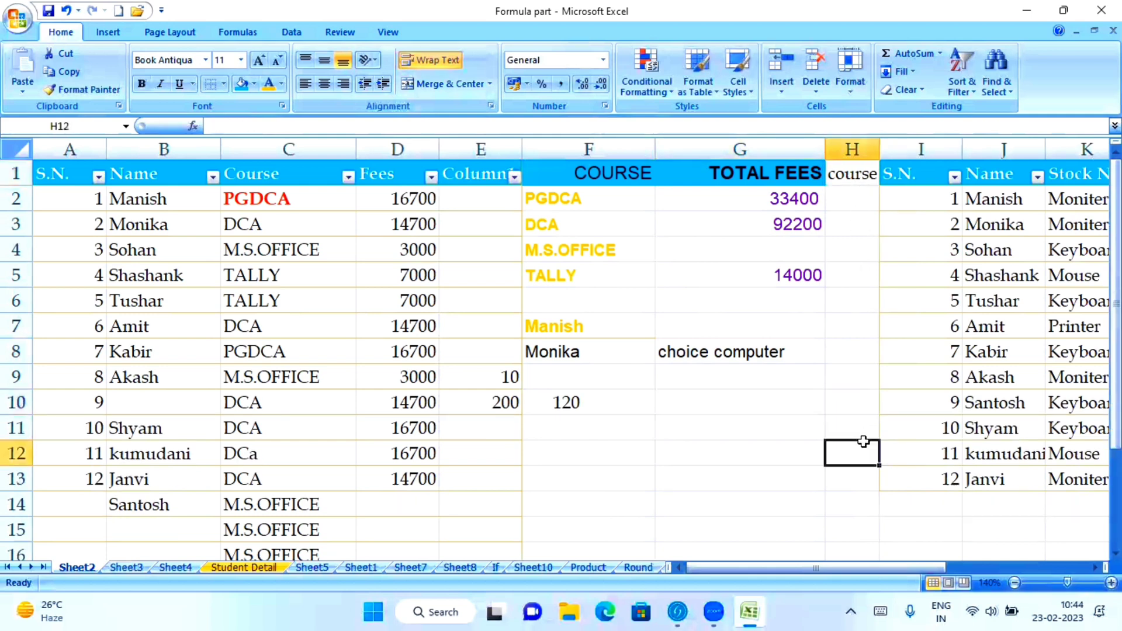
left_click(862, 177)
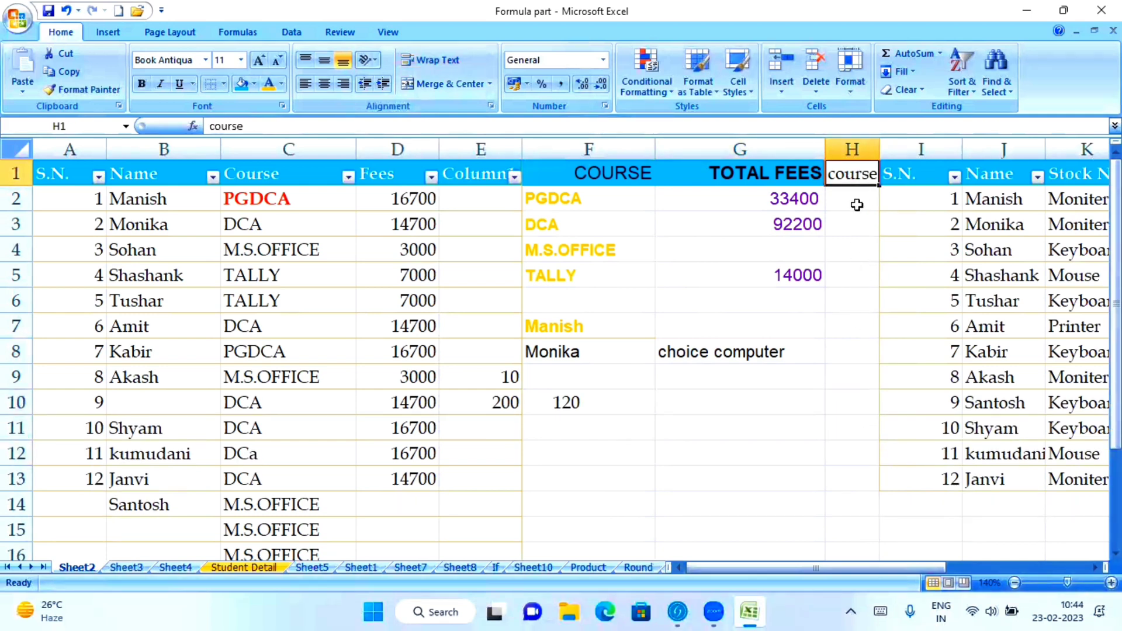
left_click(814, 436)
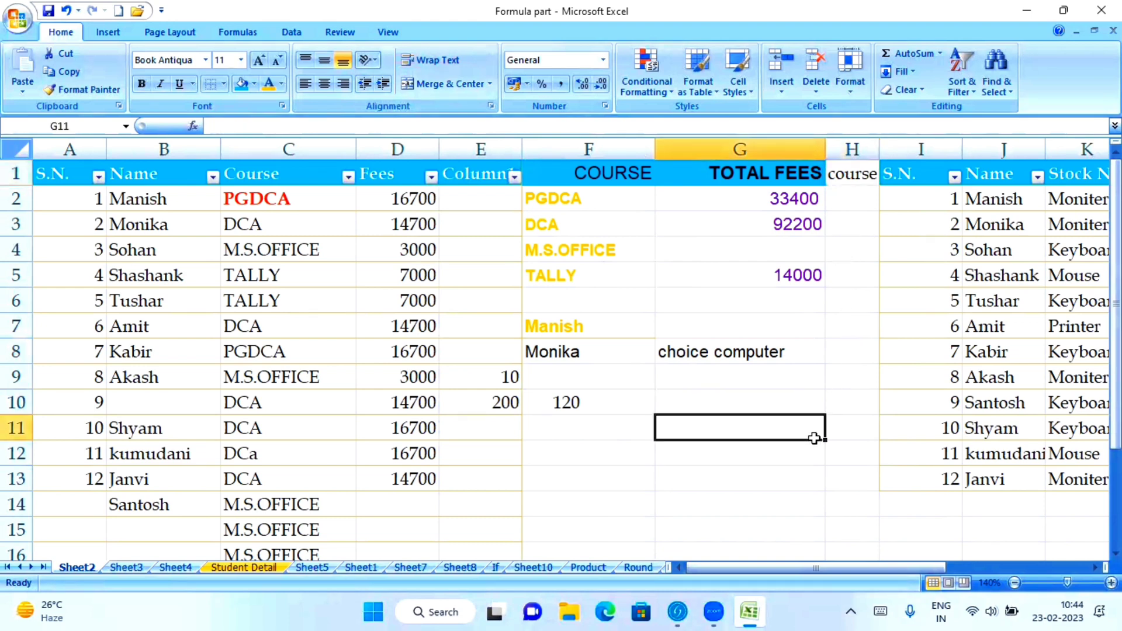
left_click(860, 177)
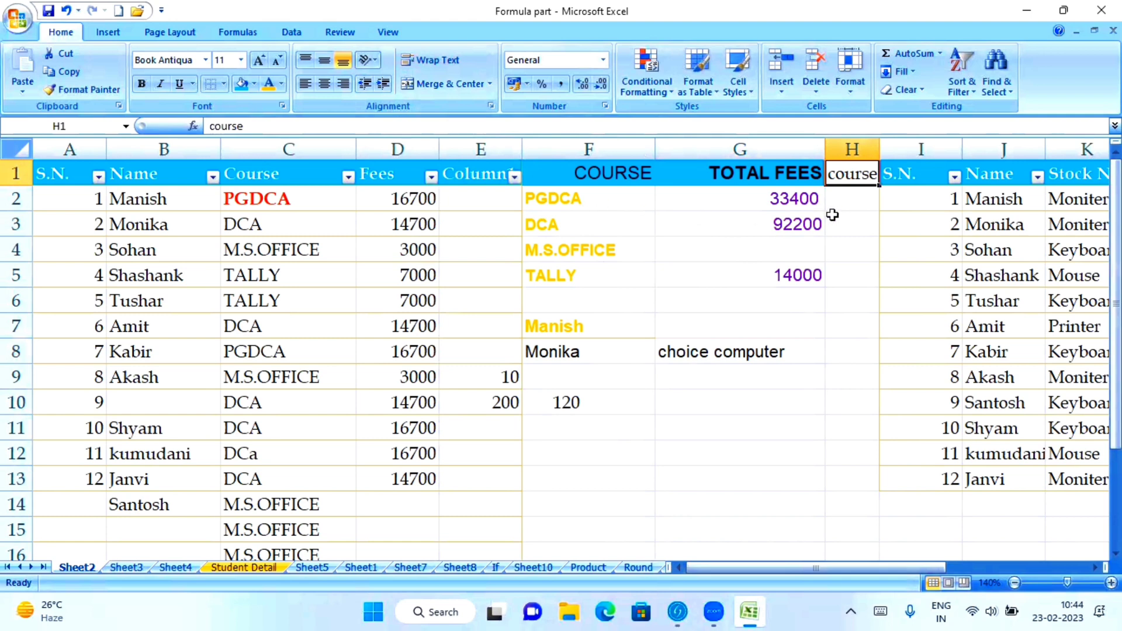
left_click(843, 200)
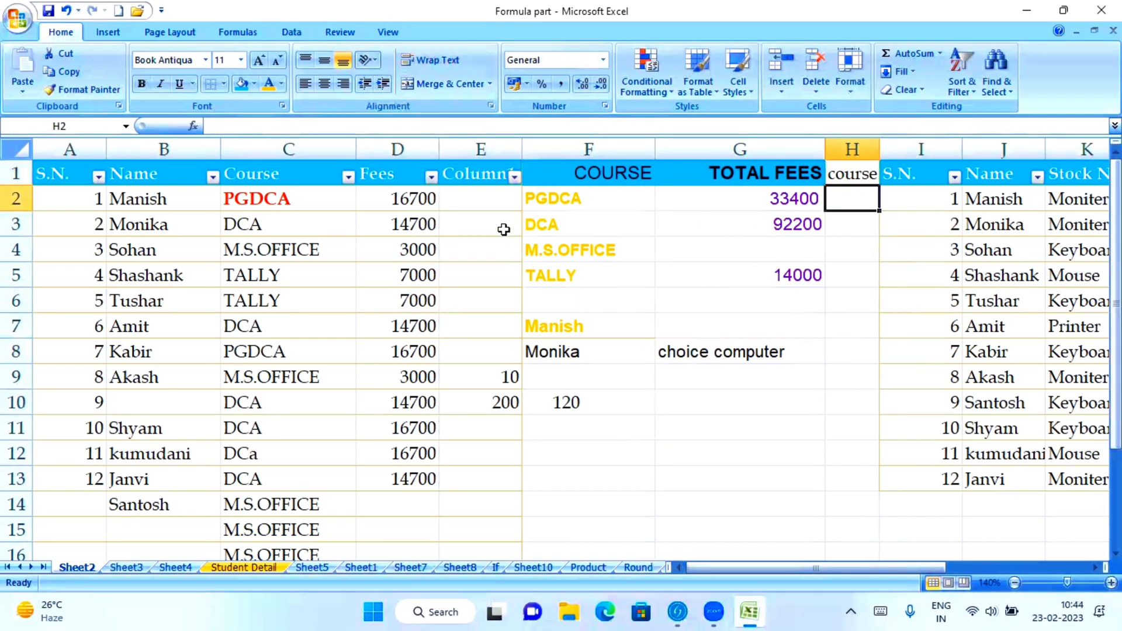
Step: Clear the numbers from cells E9 to E11
left_click_drag(503, 377, 510, 415)
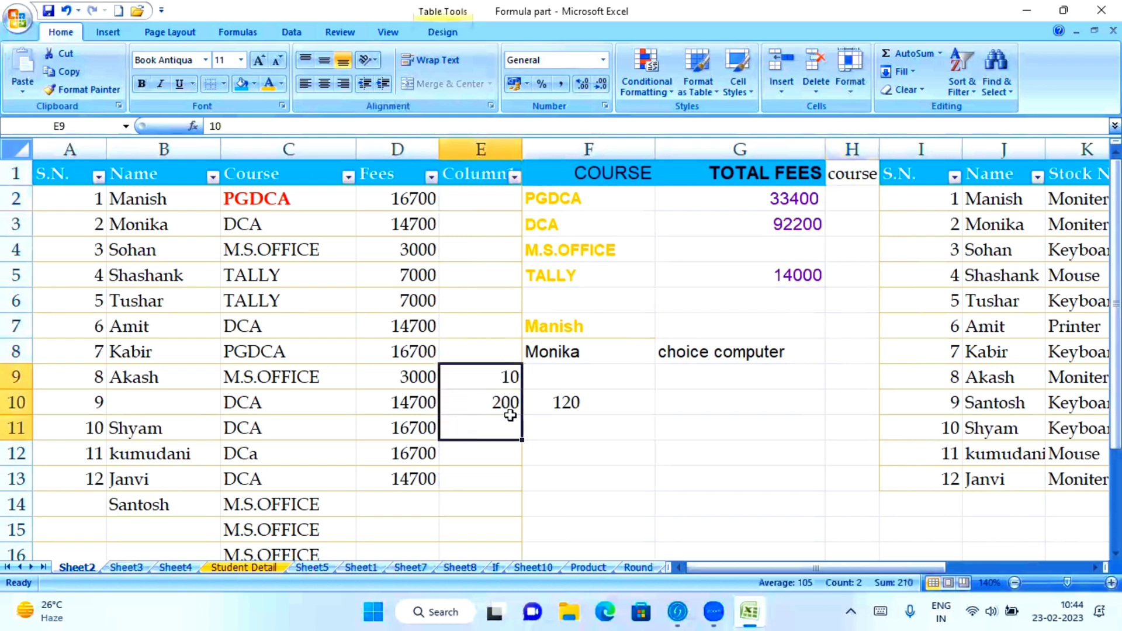
key("Delete")
left_click(589, 472)
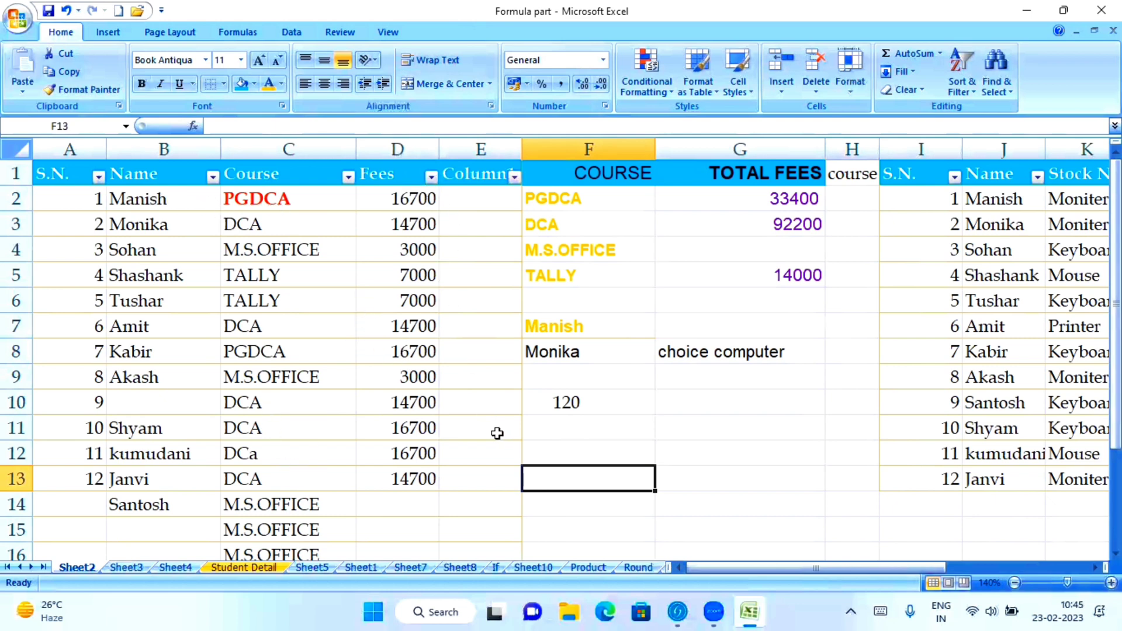
Step: Replace the table heading in cell E1 with "Add."
left_click(483, 176)
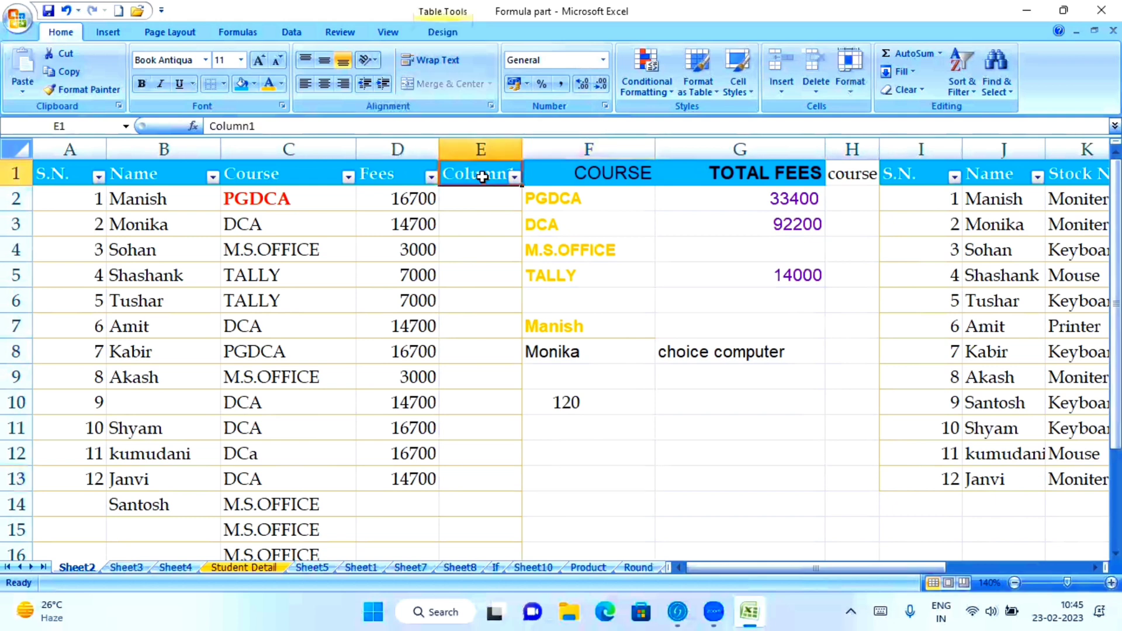
type("in")
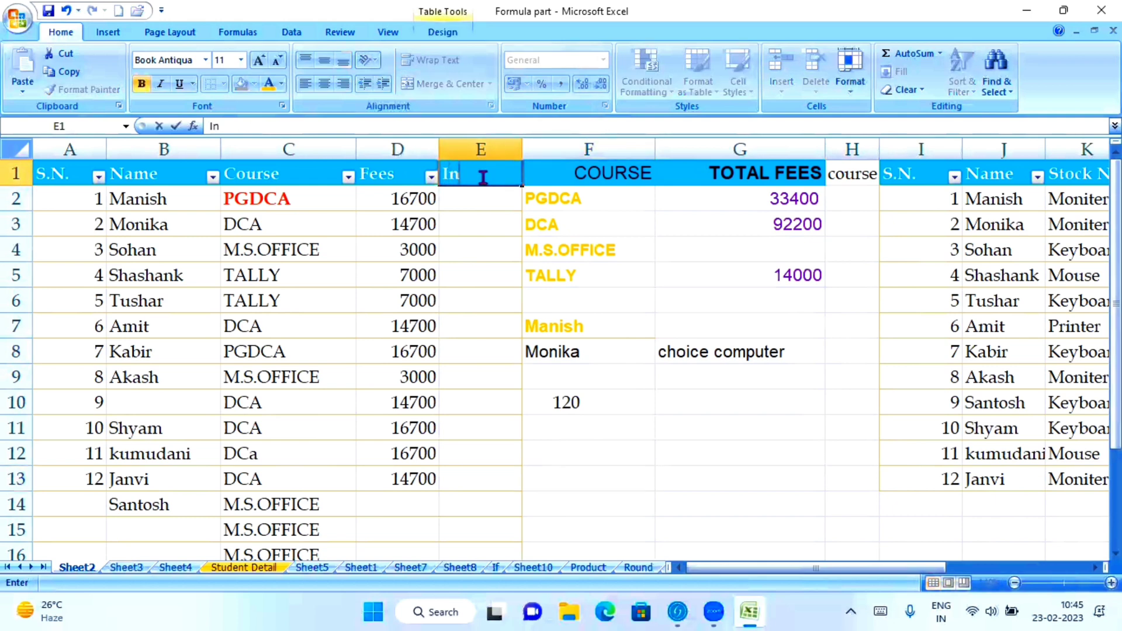
type("D")
type("Add.")
key("Return")
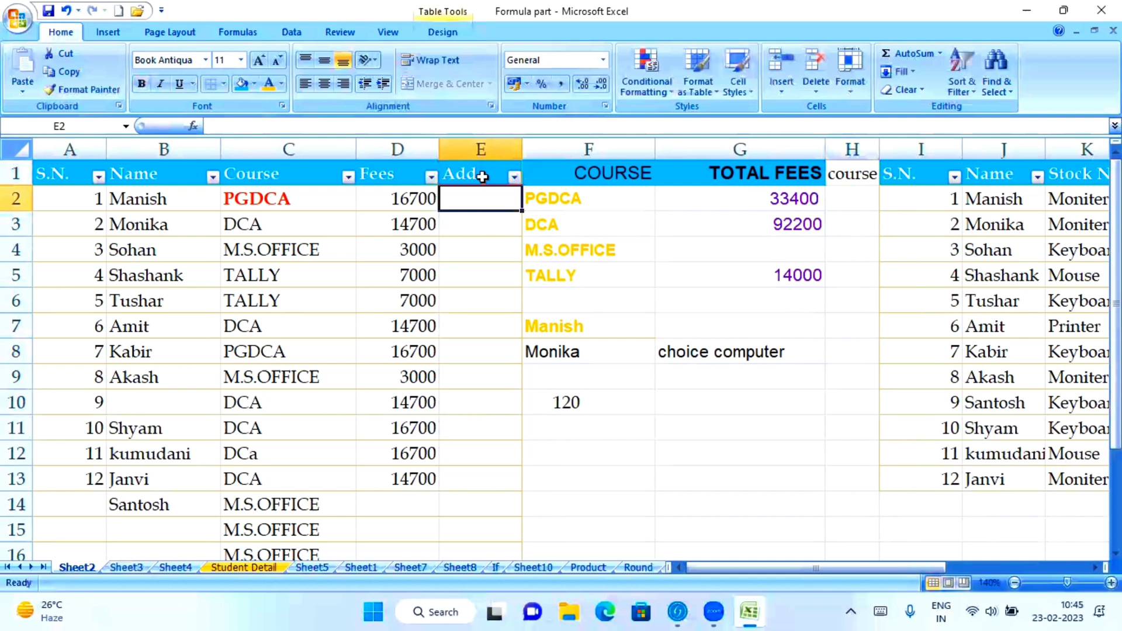
left_click(501, 280)
left_click(152, 202)
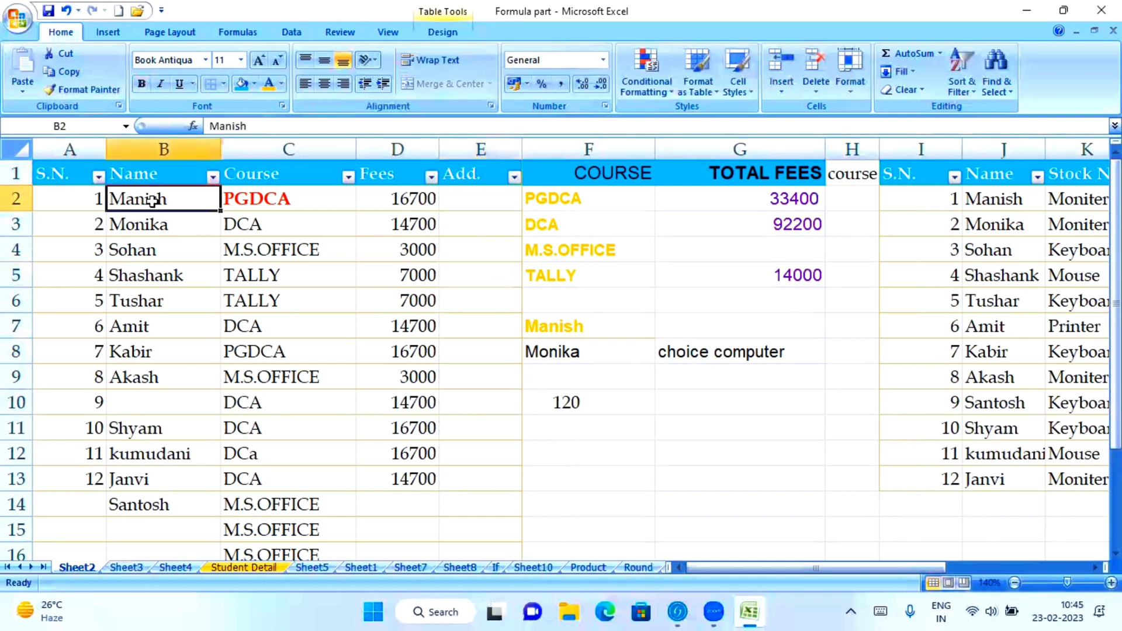
left_click(155, 219)
left_click(154, 258)
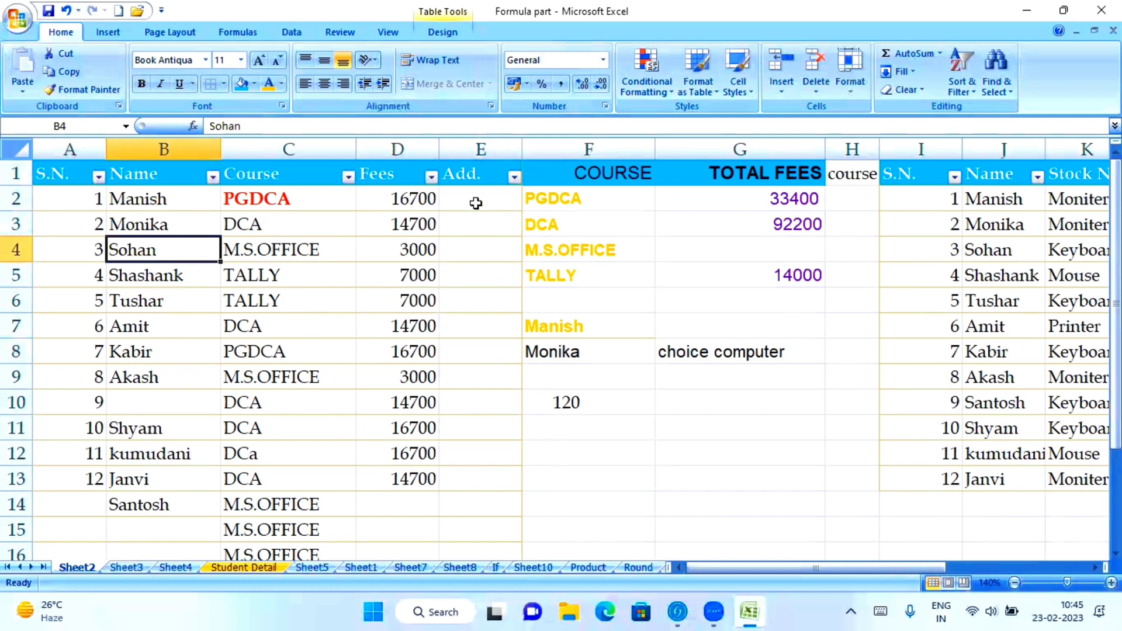
left_click_drag(475, 203, 484, 477)
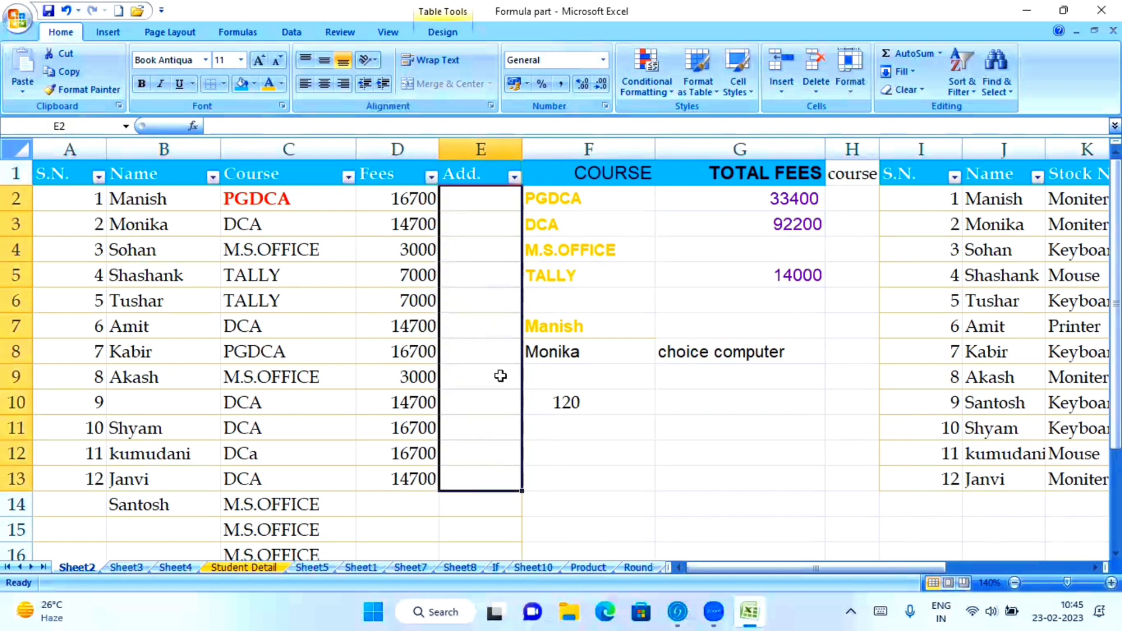
left_click(556, 374)
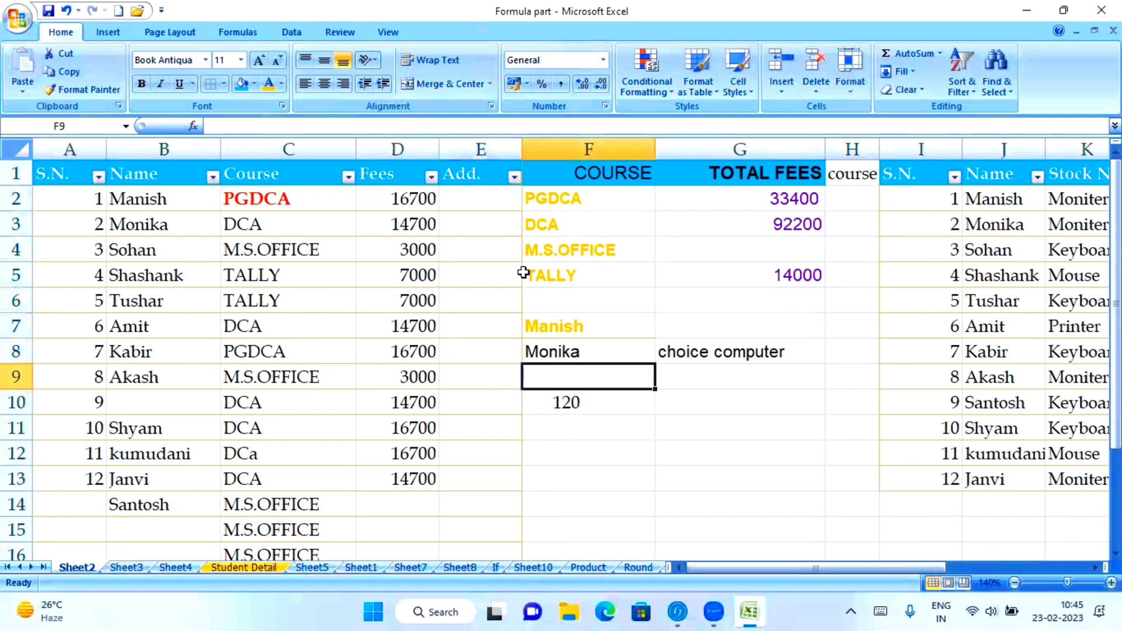
Step: Enter the address "Choice Computer's Arang" in cell E2, the first row under the Add. heading
left_click(486, 207)
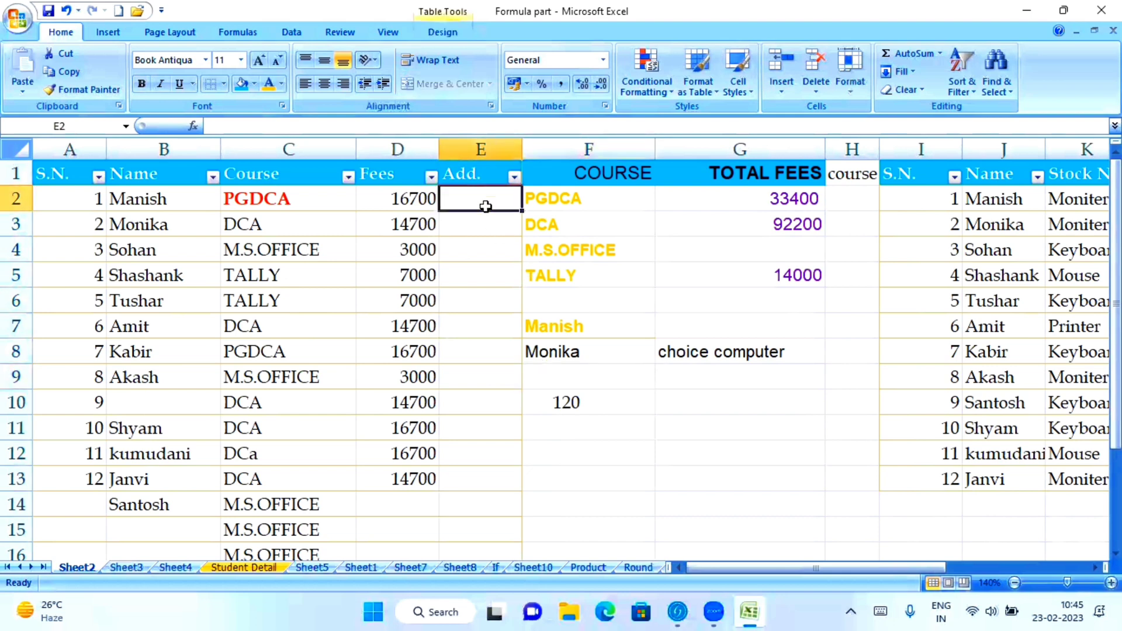
type("Choice")
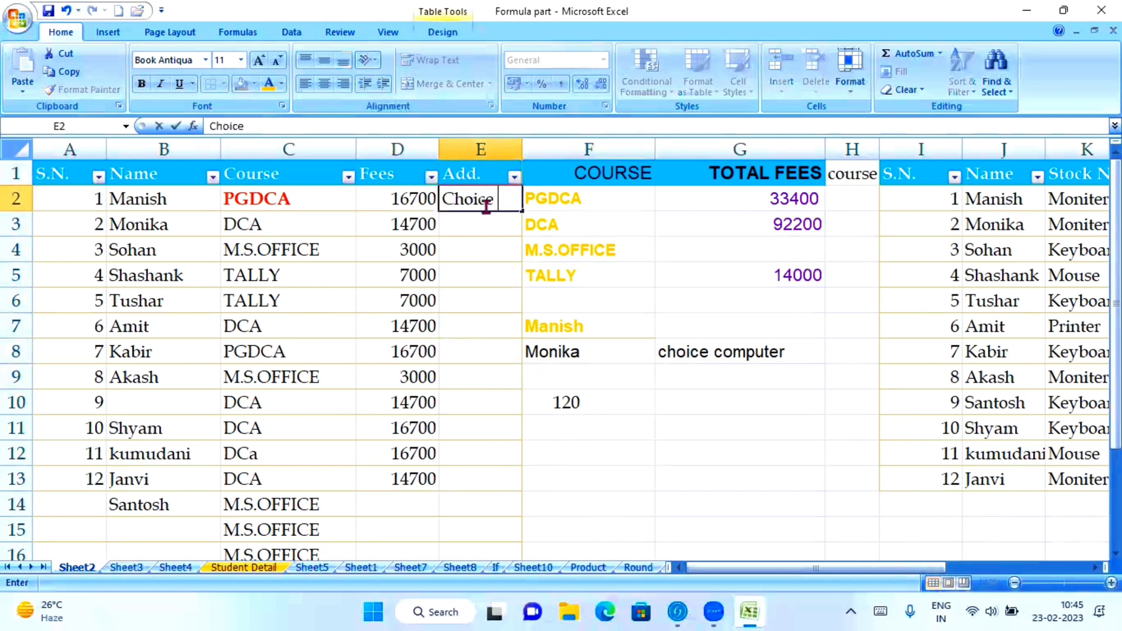
type(" Computer")
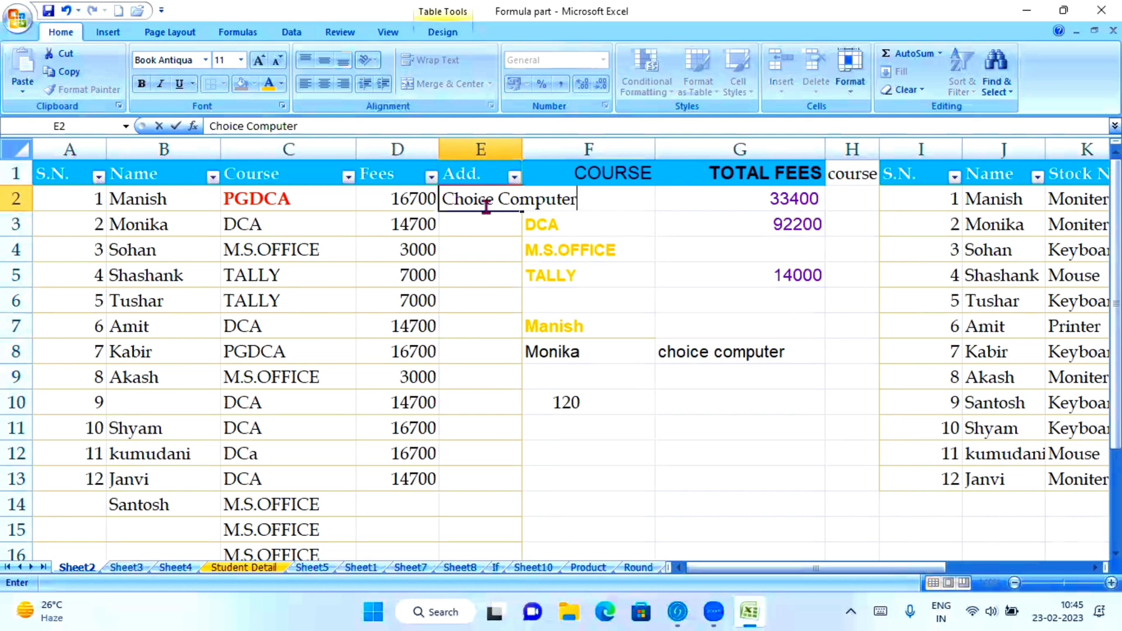
type("'s Arang")
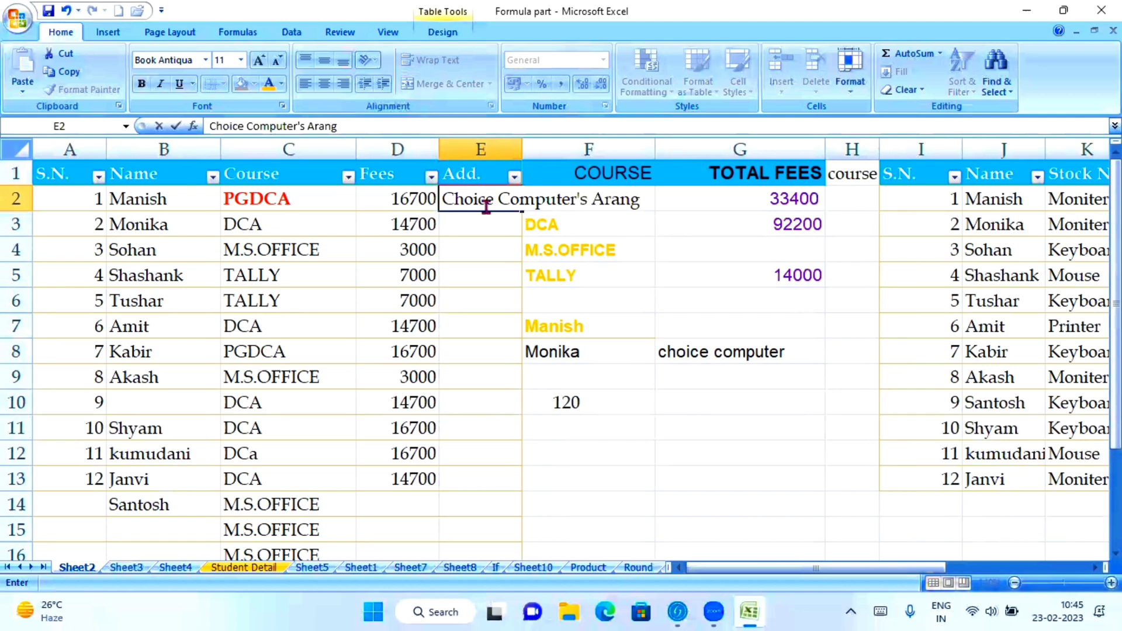
key("Return")
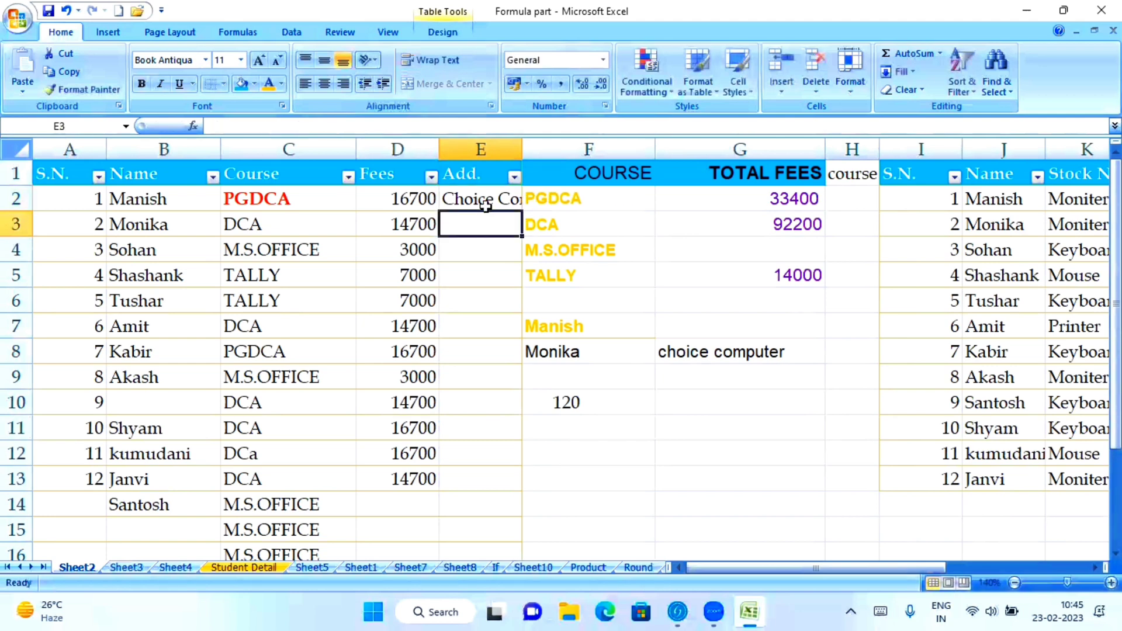
Step: Wrap the address text in cell E2 so it fits within the column width
left_click(485, 205)
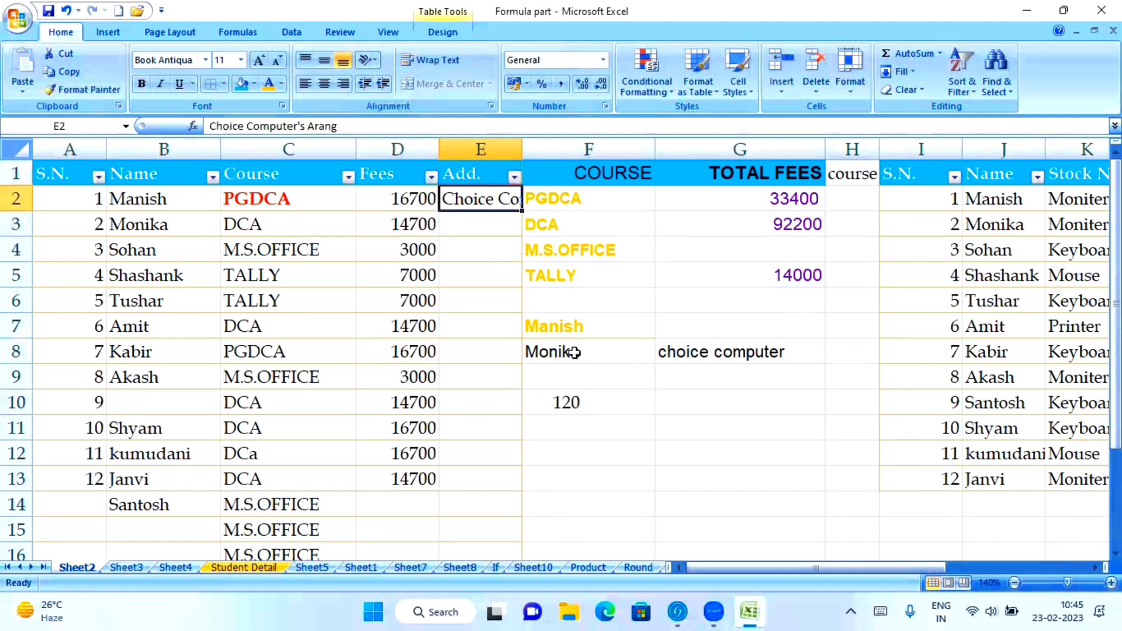
left_click(438, 64)
left_click(564, 401)
left_click(478, 245)
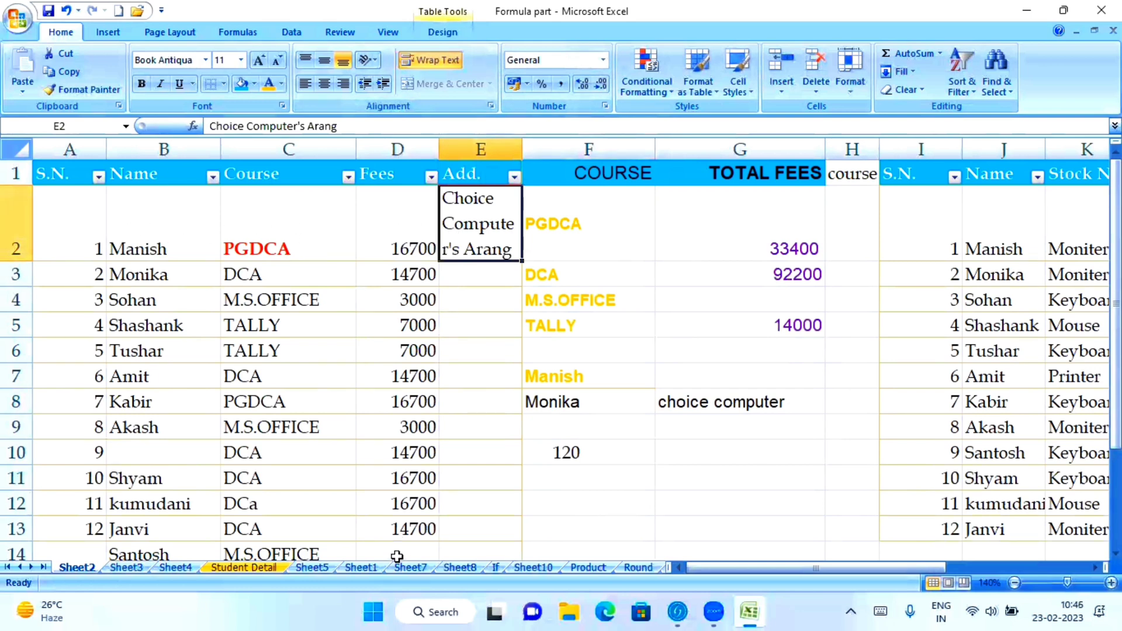
scroll(425, 411, "down", 1)
scroll(425, 412, "up", 1)
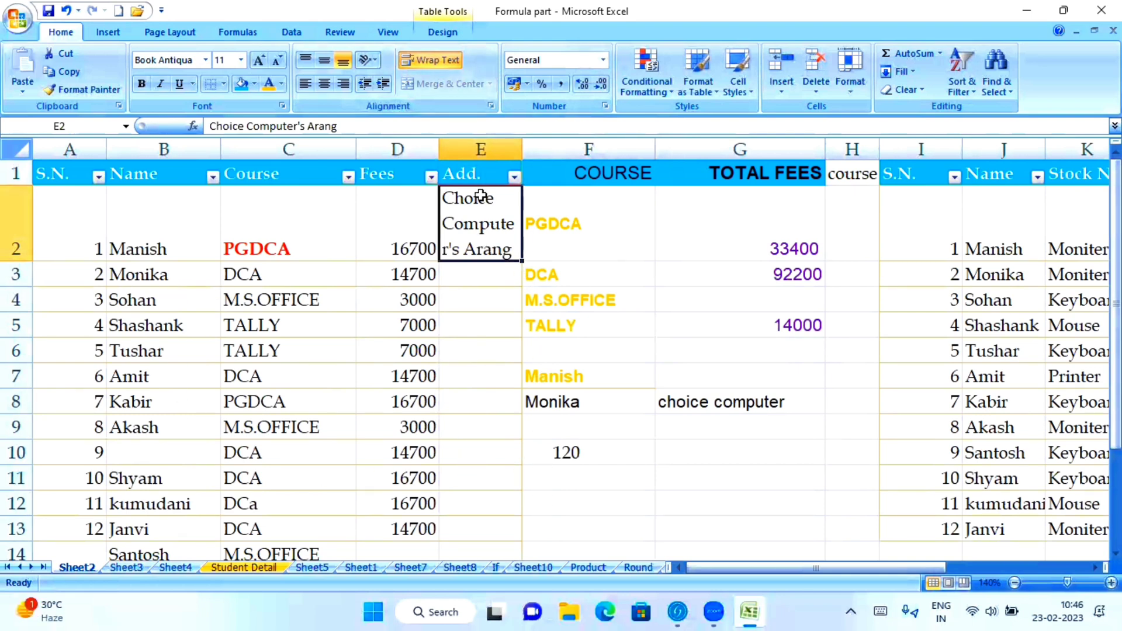
Step: Turn off text wrapping for the address in cell E2
left_click(449, 62)
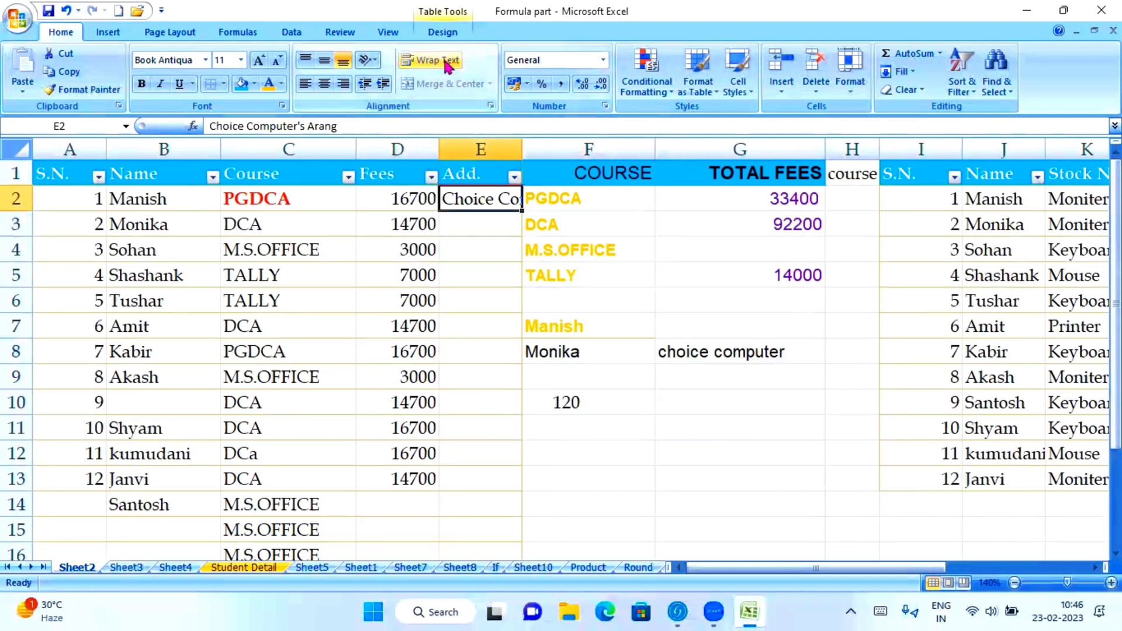
left_click(532, 304)
left_click(505, 206)
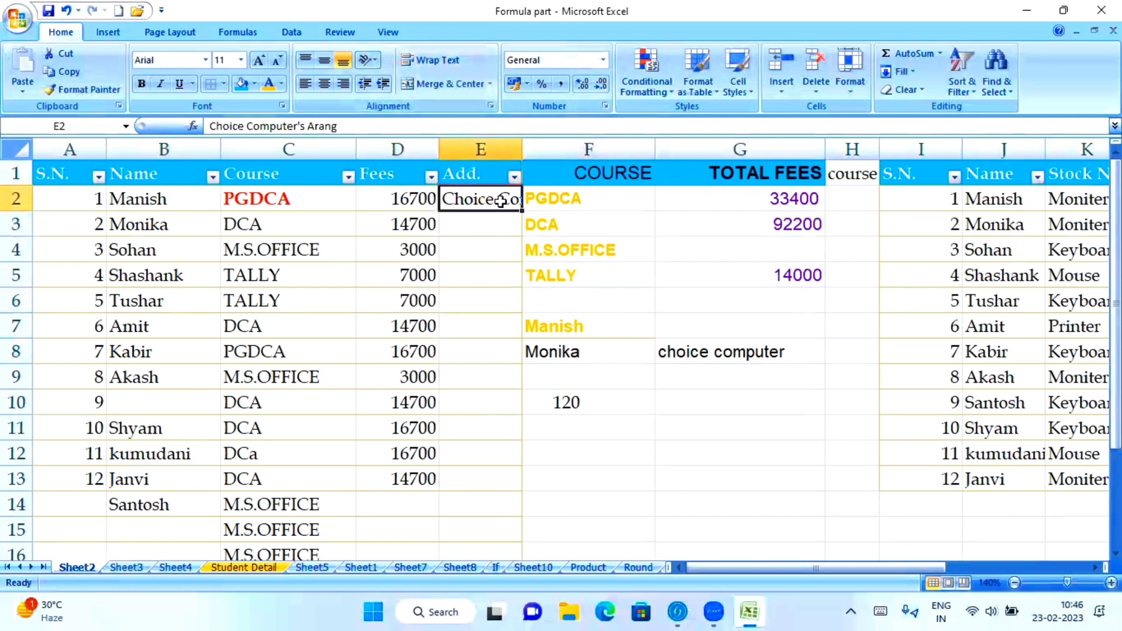
left_click(494, 228)
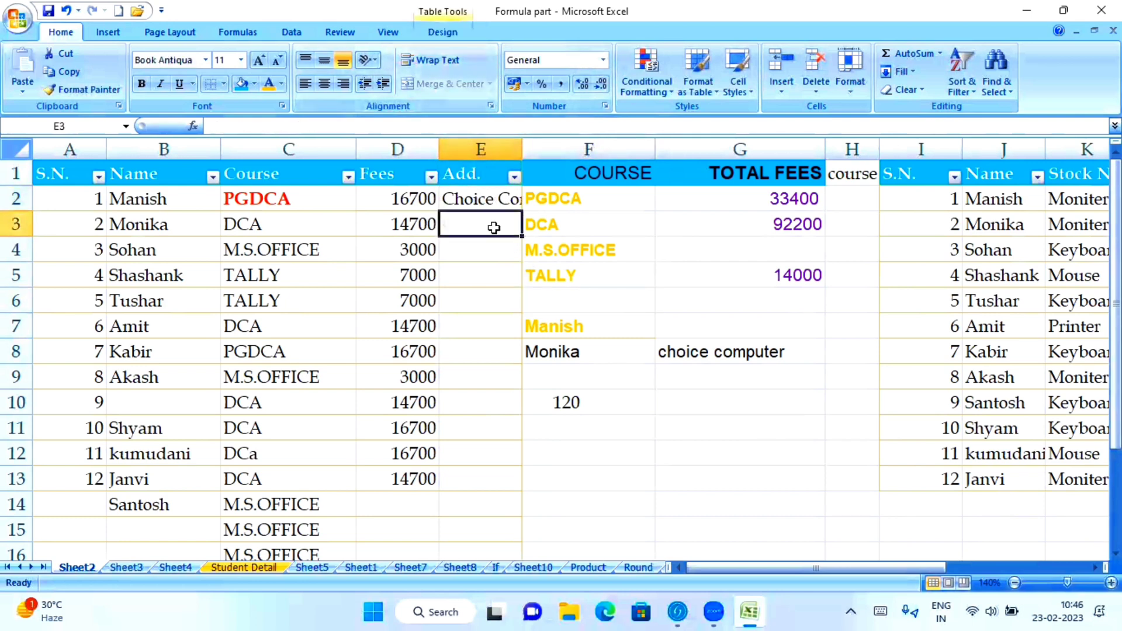
left_click(499, 326)
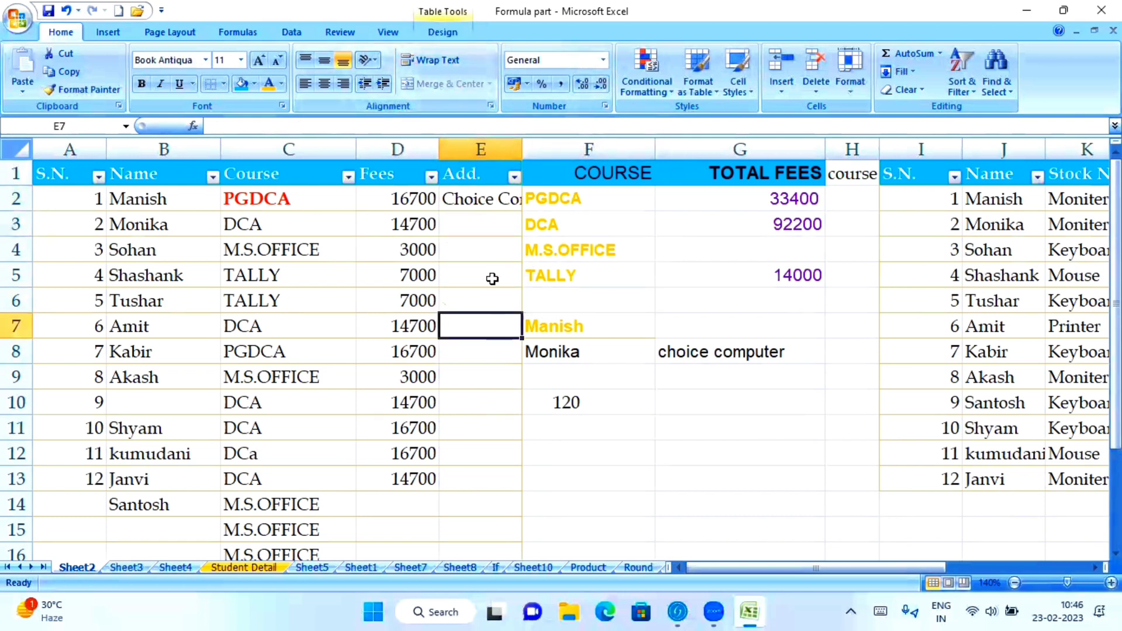
left_click(592, 453)
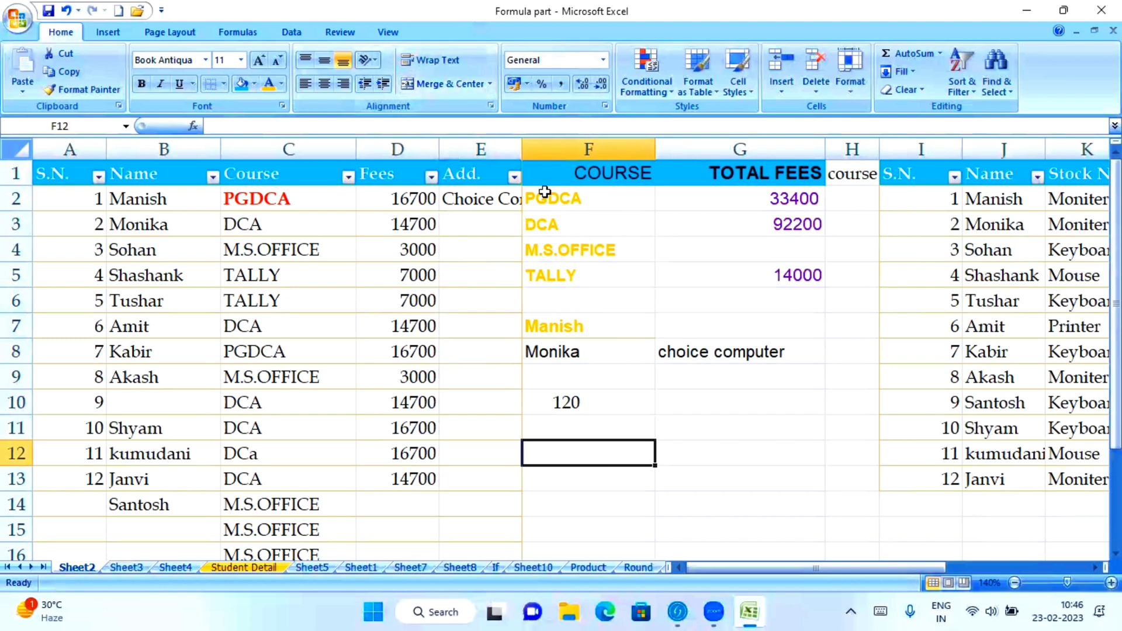
Step: Clear the contents of cells F2 to F11 and the "COURSE" heading in cell F1
left_click_drag(552, 200, 583, 416)
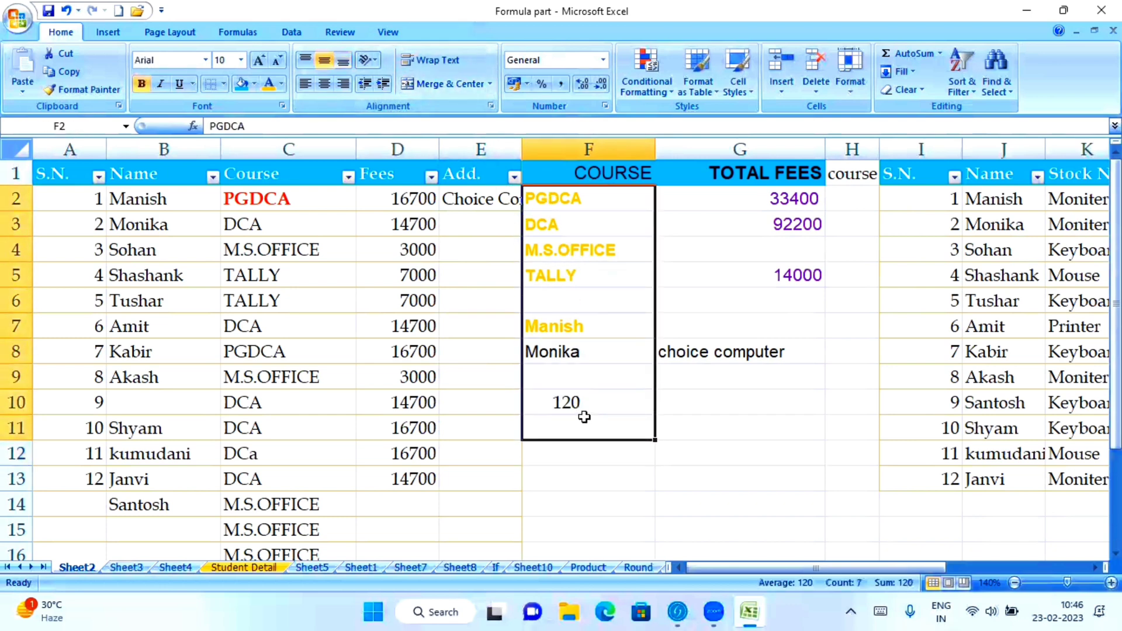
key("Delete")
left_click(707, 483)
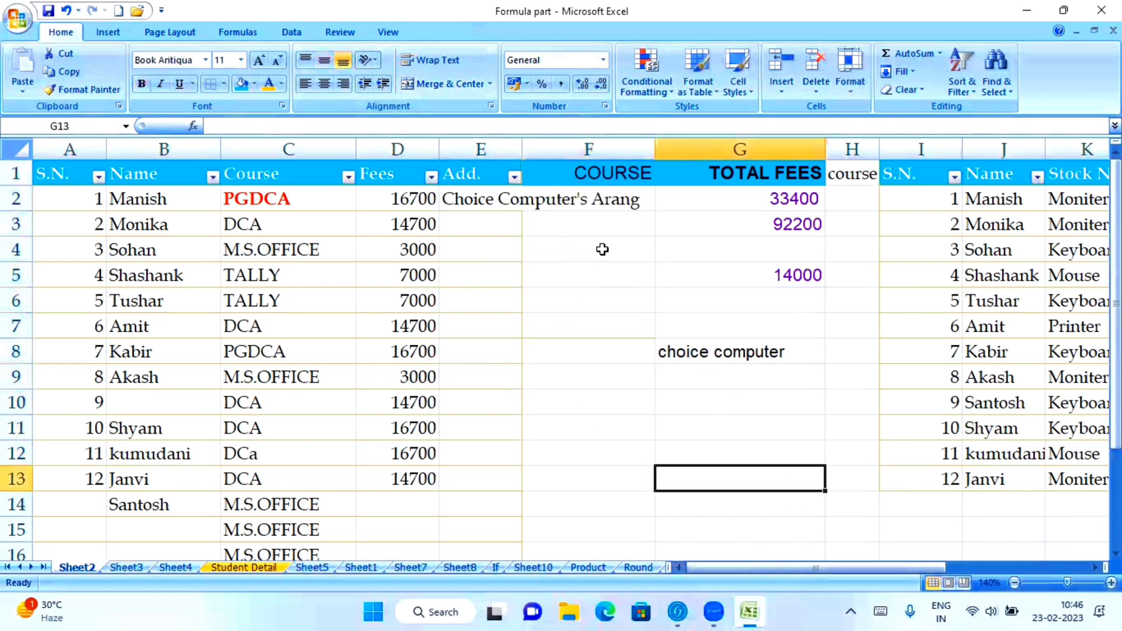
left_click(535, 200)
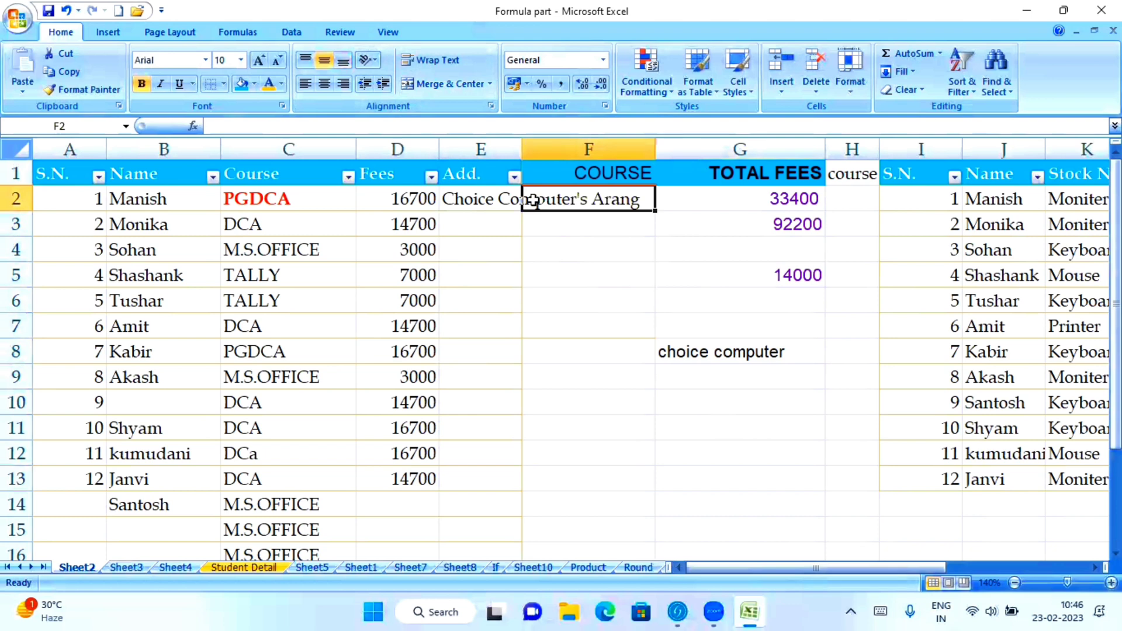
left_click(606, 172)
key("Delete")
left_click(619, 296)
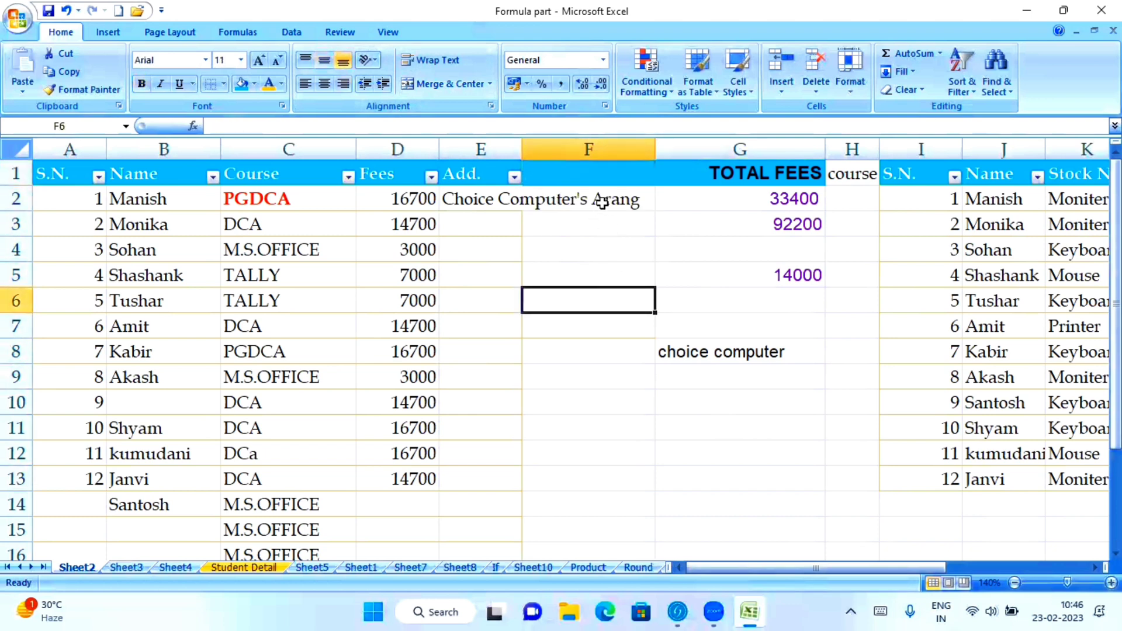
Step: Copy the address text from cell E2 into the neighbouring cell F2
left_click(602, 202)
left_click(485, 201)
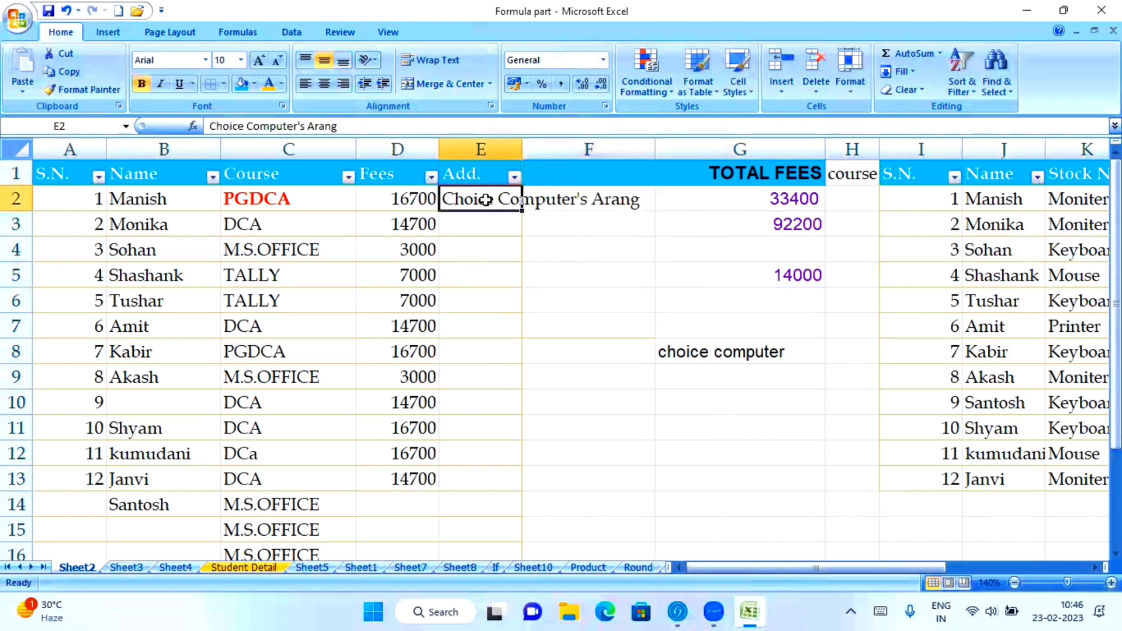
key("ctrl+c")
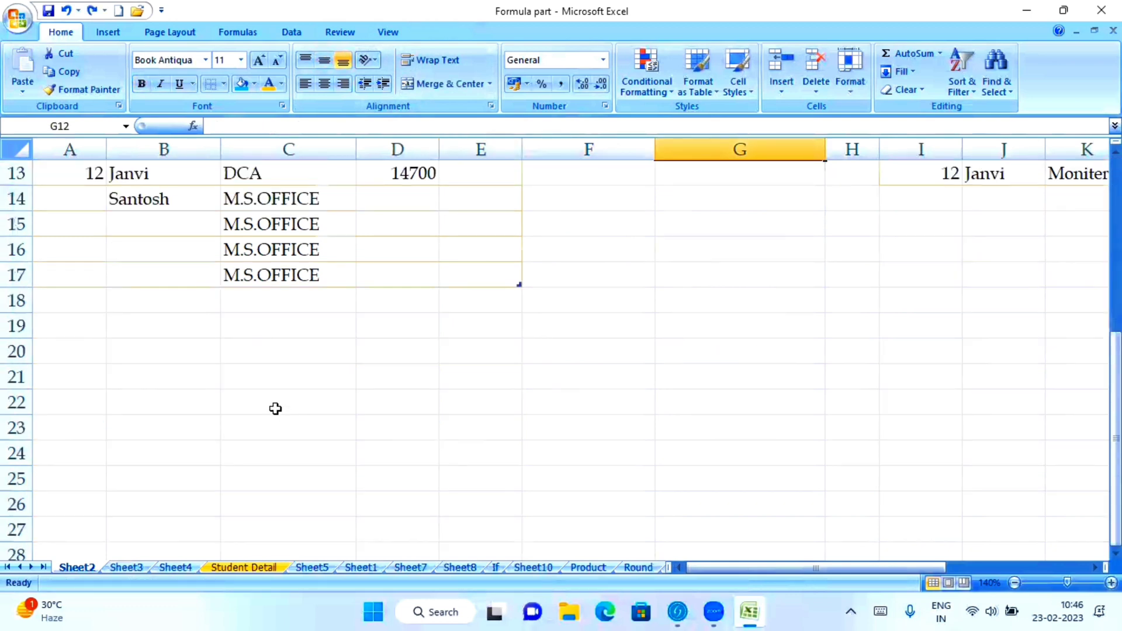
left_click(184, 341)
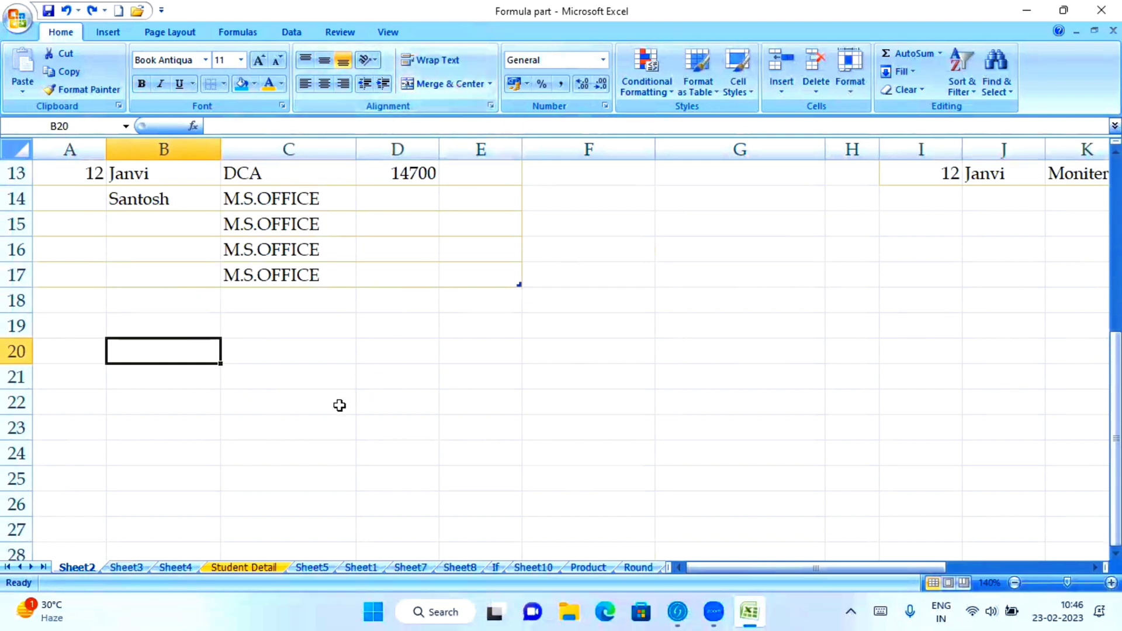
left_click(316, 329)
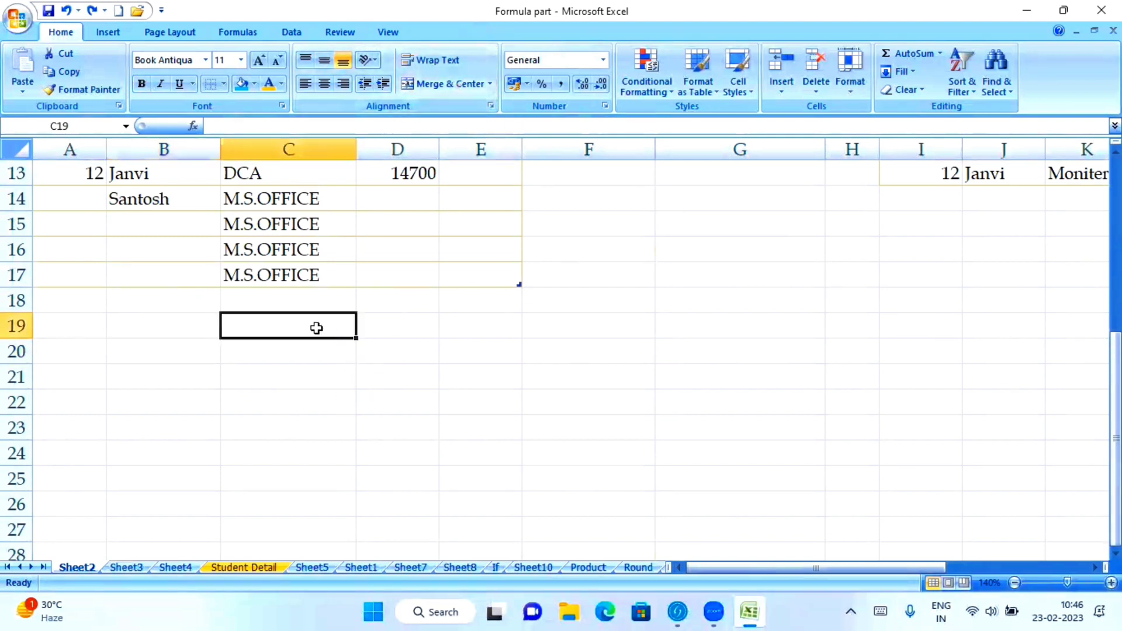
left_click(184, 356)
left_click(81, 347)
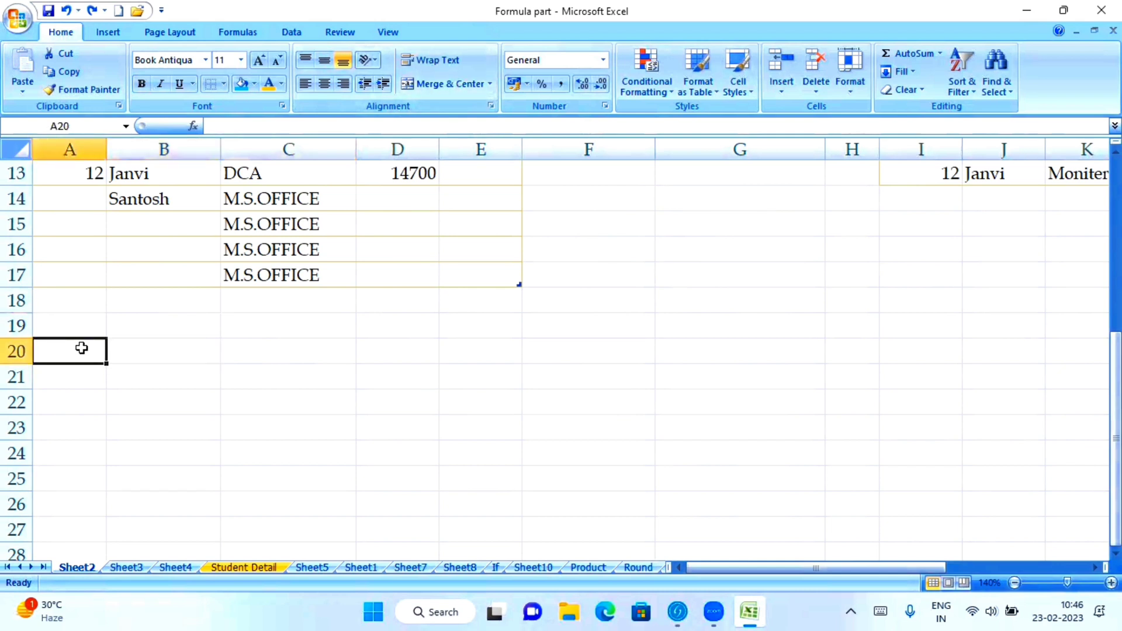
left_click(169, 349)
left_click(301, 362)
left_click(401, 363)
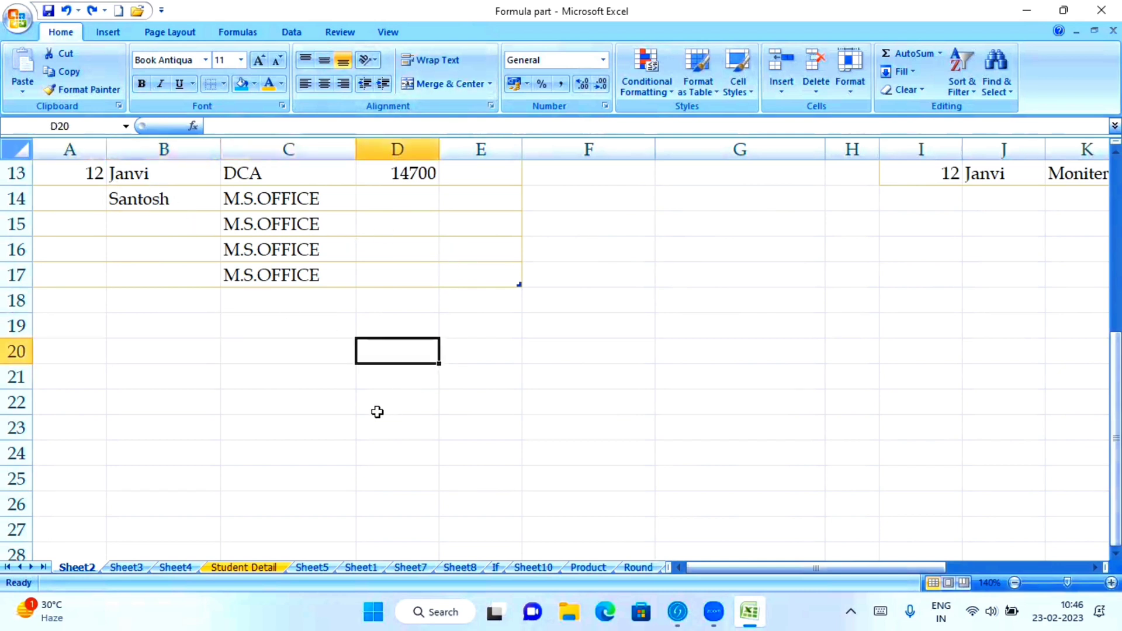
Step: Merge and center the empty cells B19 and C19 below the table into one cell
left_click_drag(188, 330, 237, 326)
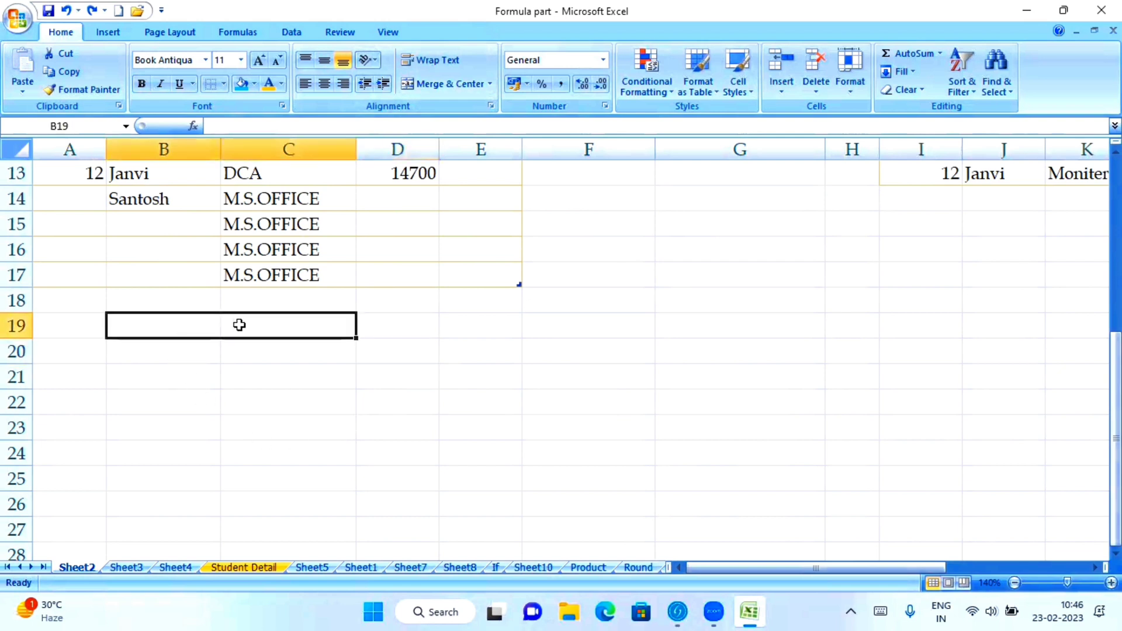
left_click(421, 85)
left_click(425, 412)
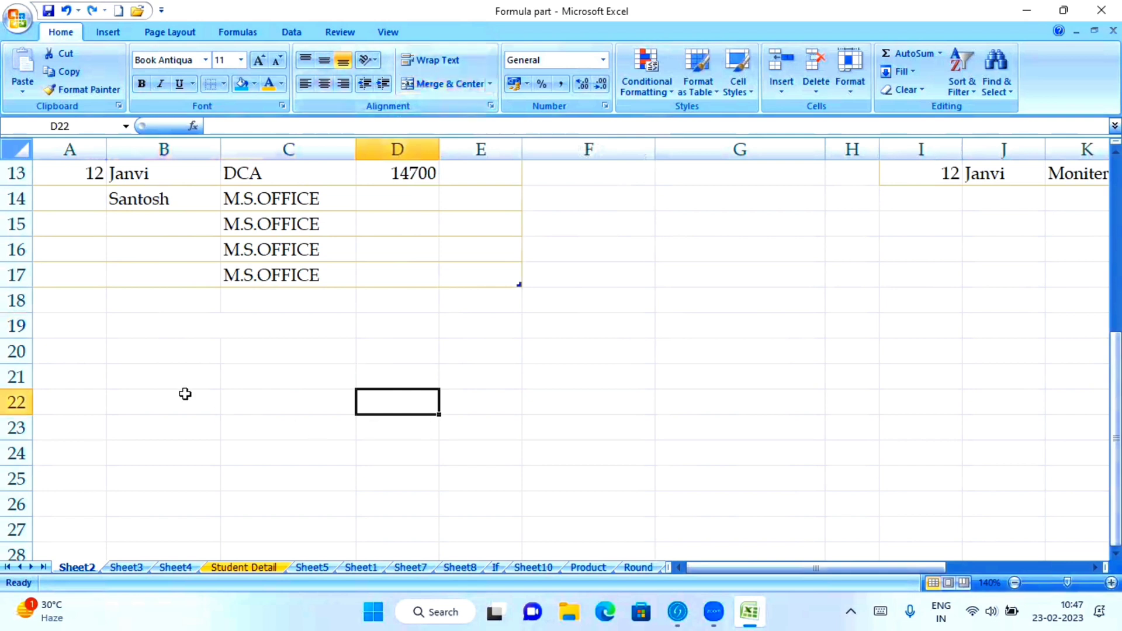
left_click(66, 322)
left_click(213, 328)
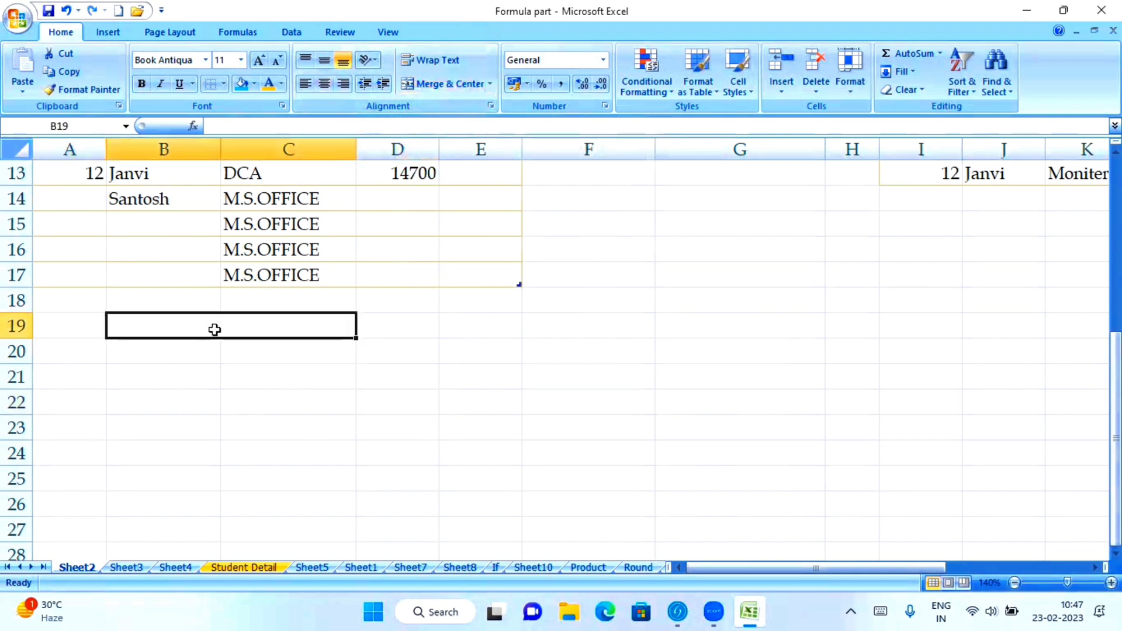
left_click(191, 303)
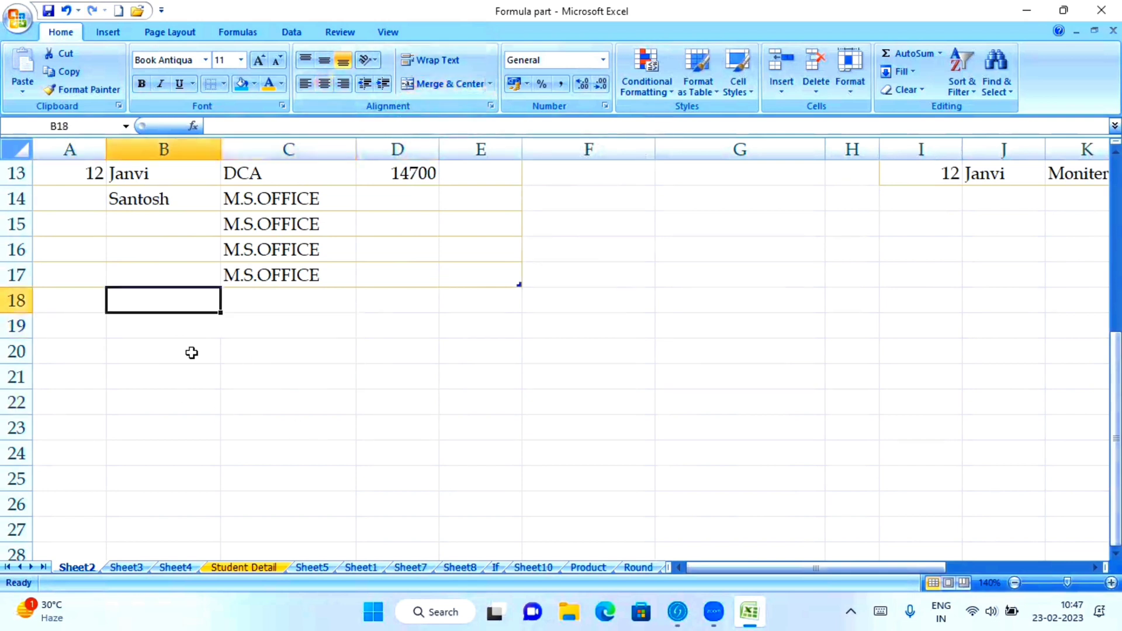
left_click(191, 351)
left_click(253, 351)
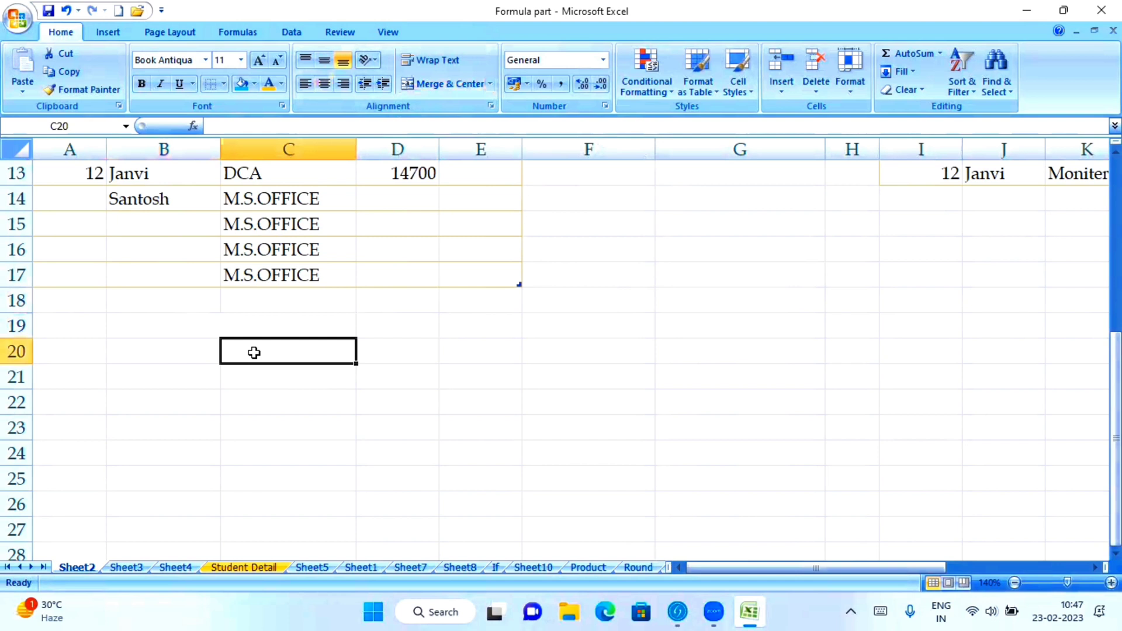
Step: Unmerge the combined cell at B19 back into the separate cells B19 and C19
left_click(186, 331)
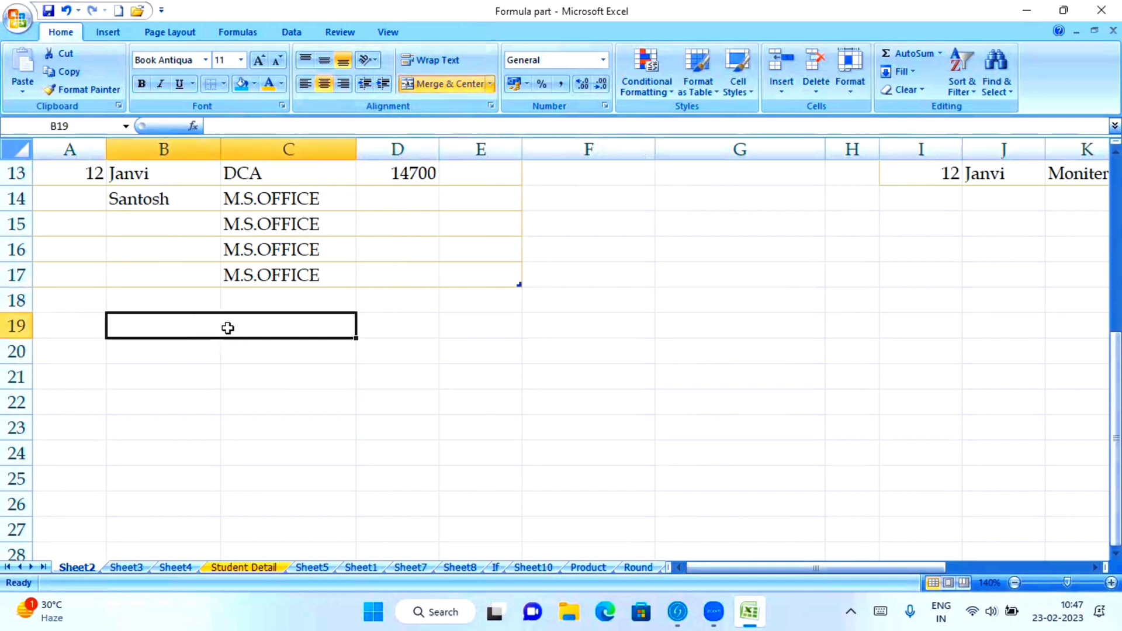
left_click(429, 88)
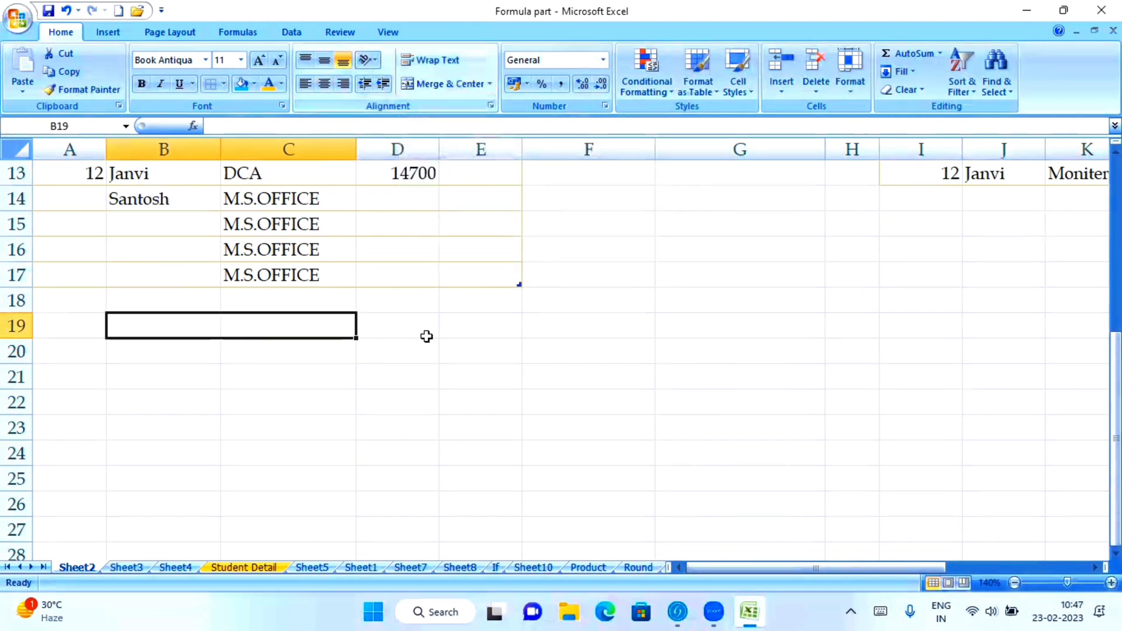
left_click(419, 368)
scroll(449, 364, "up", 2)
scroll(450, 364, "up", 2)
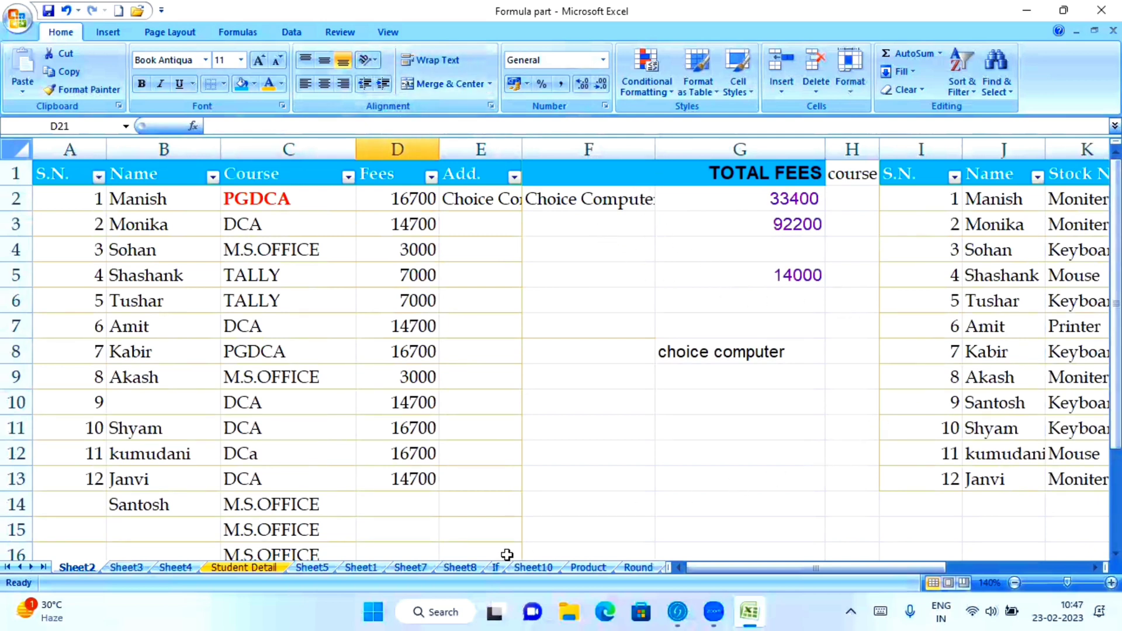
Step: Merge and center the empty cells A2 to F2 above the table headings on Sheet5
left_click(412, 568)
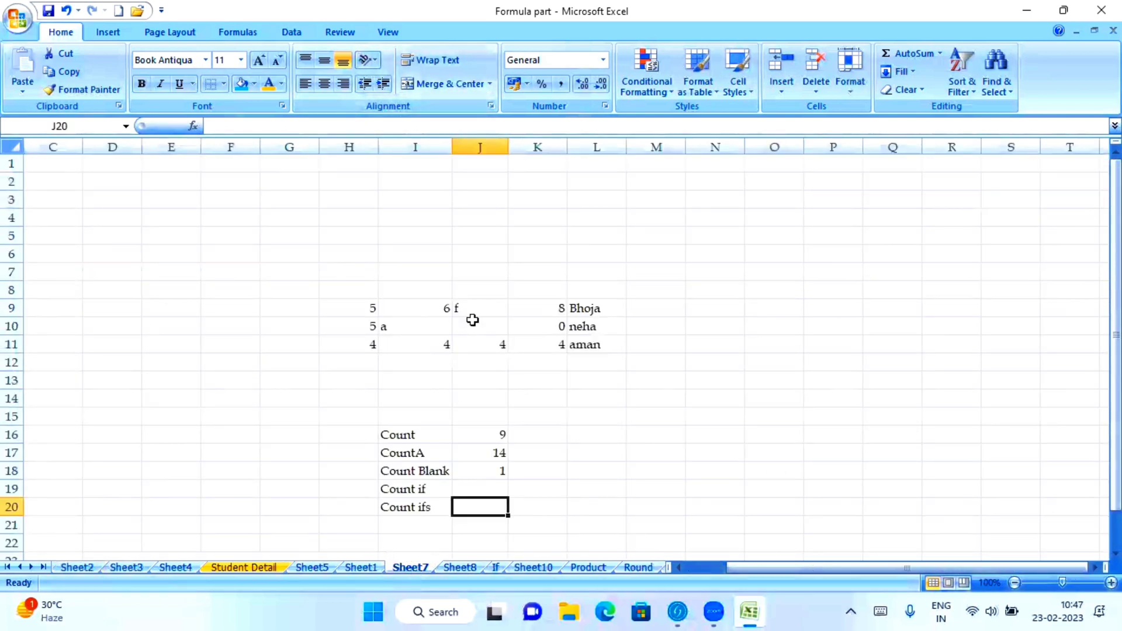
left_click(363, 566)
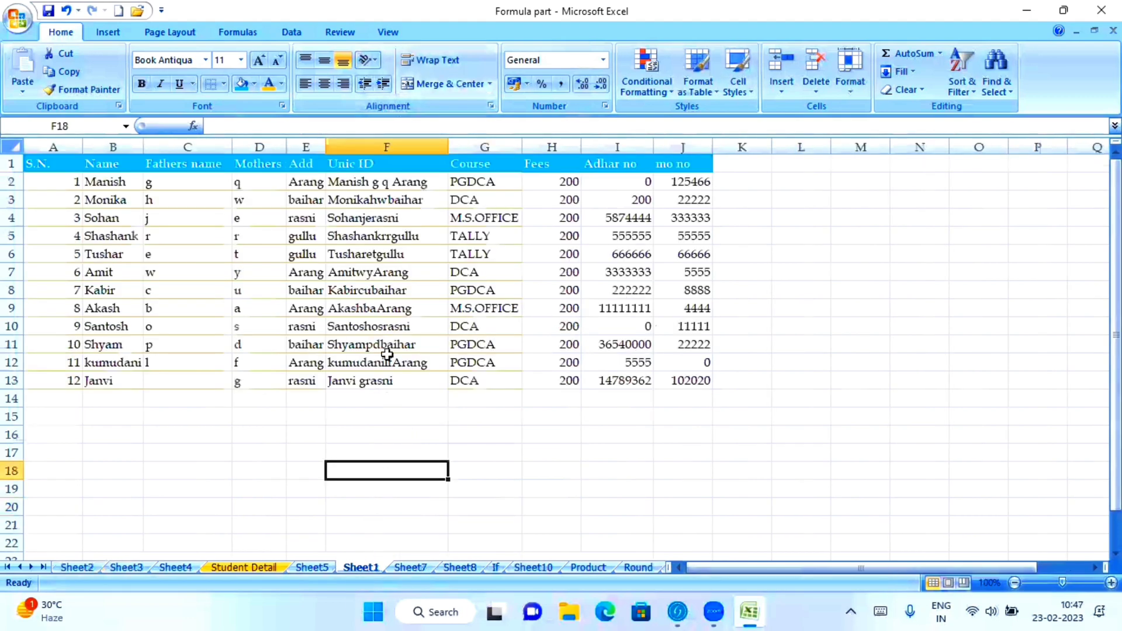
key("ctrl+Page_Up")
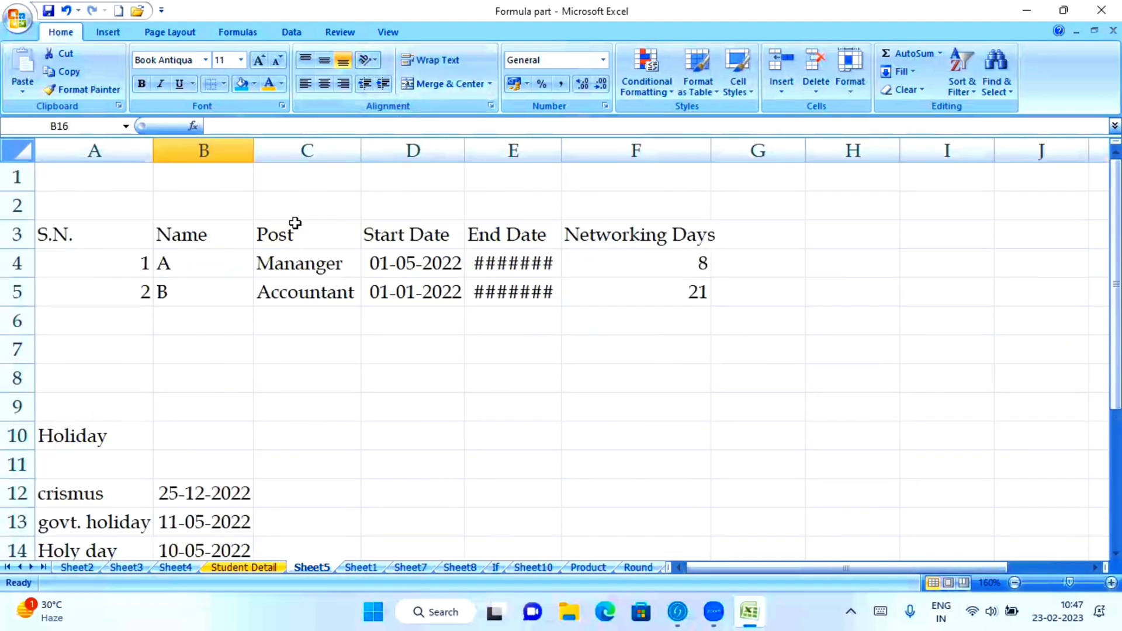
left_click_drag(121, 203, 617, 212)
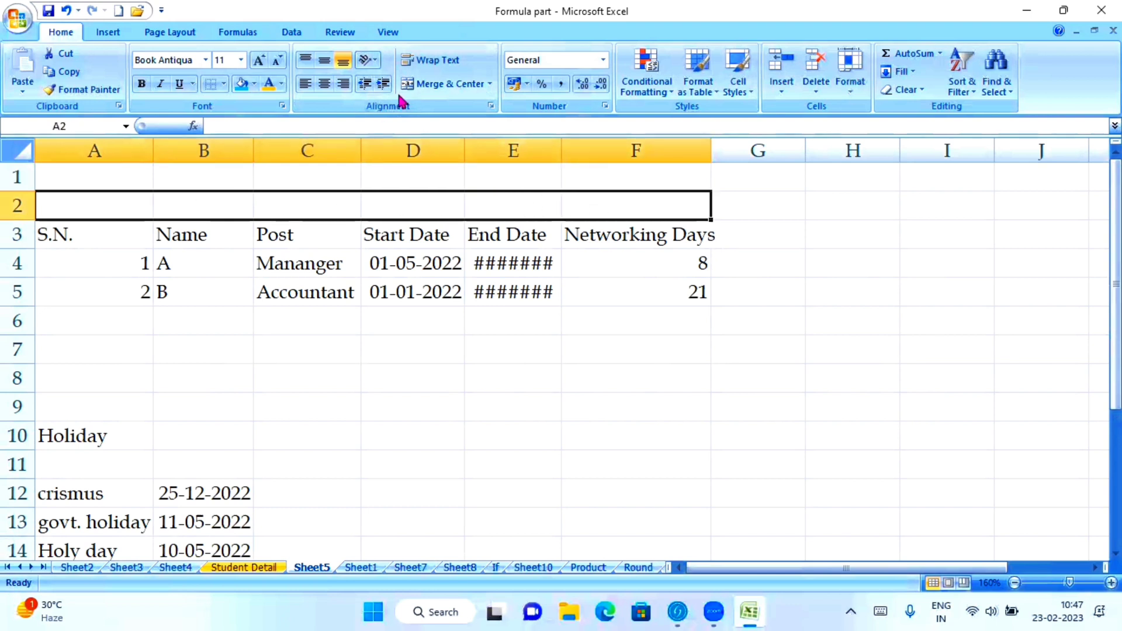
left_click(462, 86)
left_click(466, 376)
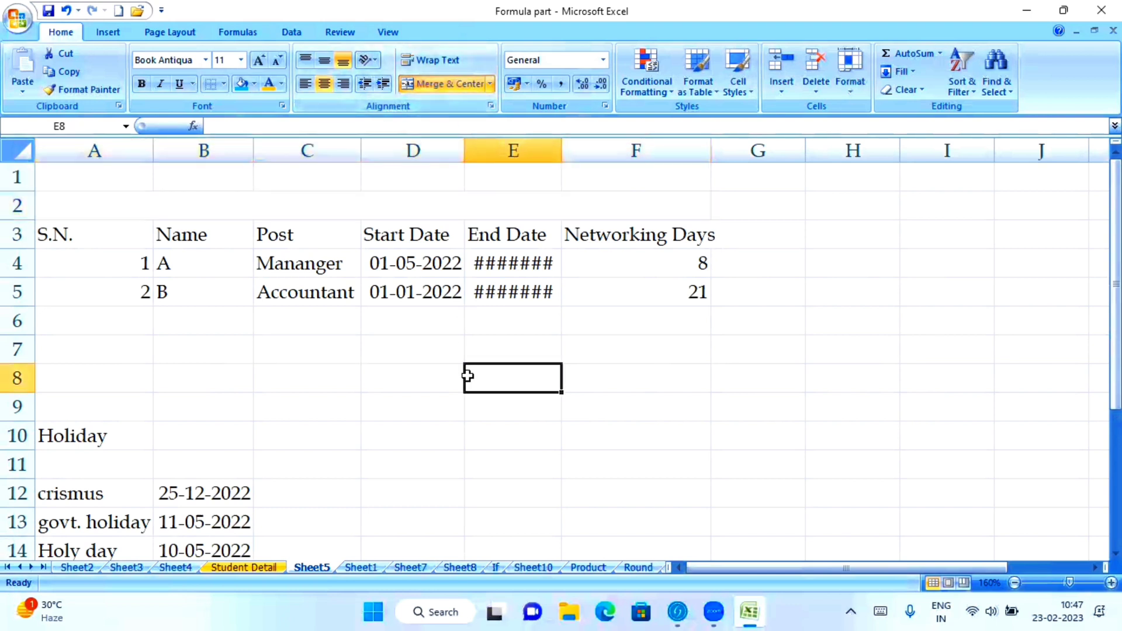
Step: Enter the title "choice computer's Arang" in the merged cell above the table headings
left_click(358, 202)
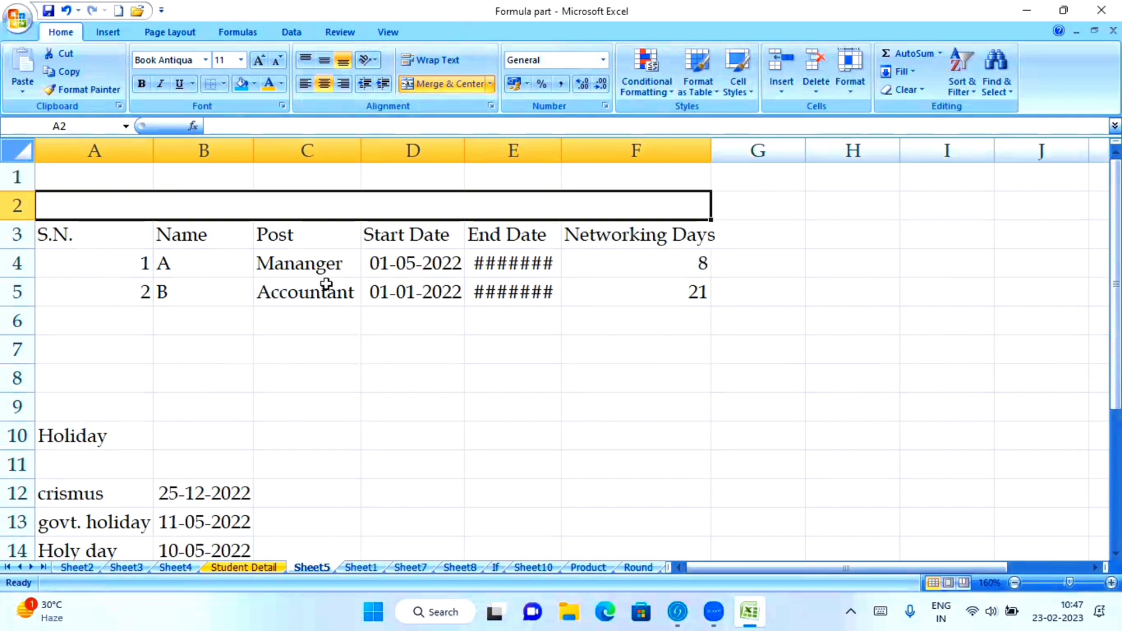
type("cho")
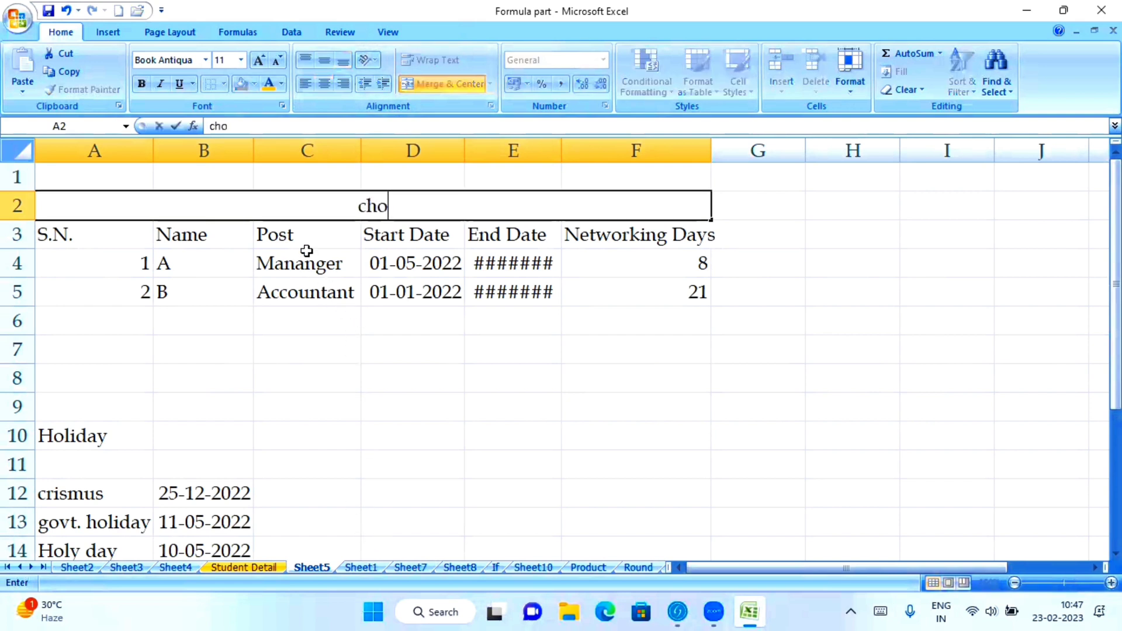
type("ice co")
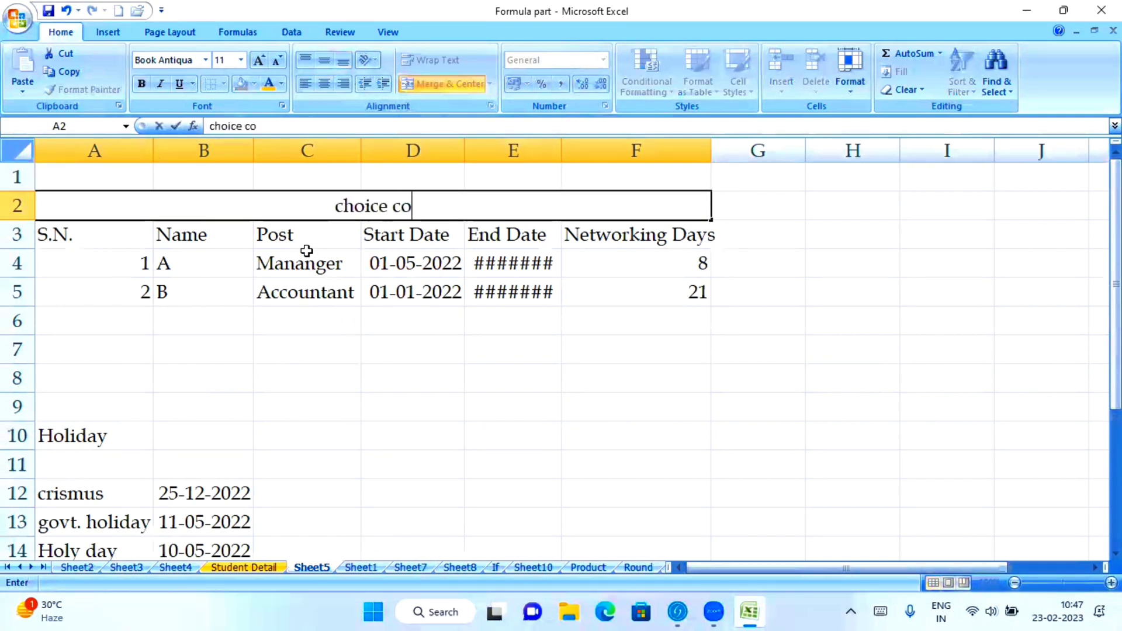
type("mupter")
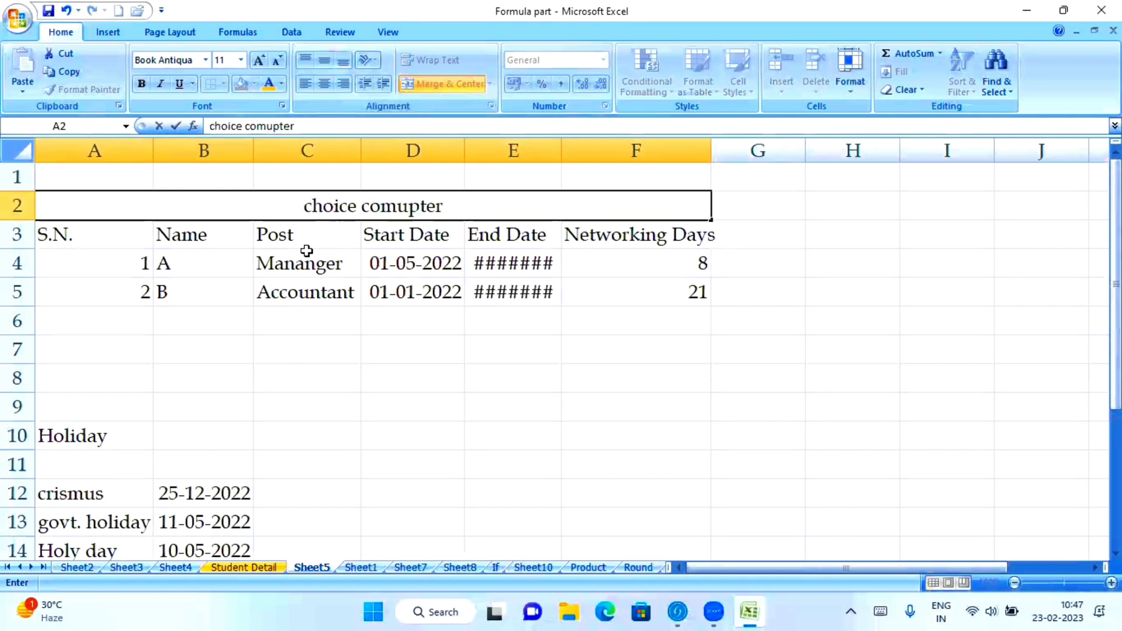
key("BackSpace")
key("BackSpace")
key("BackSpace")
key("BackSpace")
key("BackSpace")
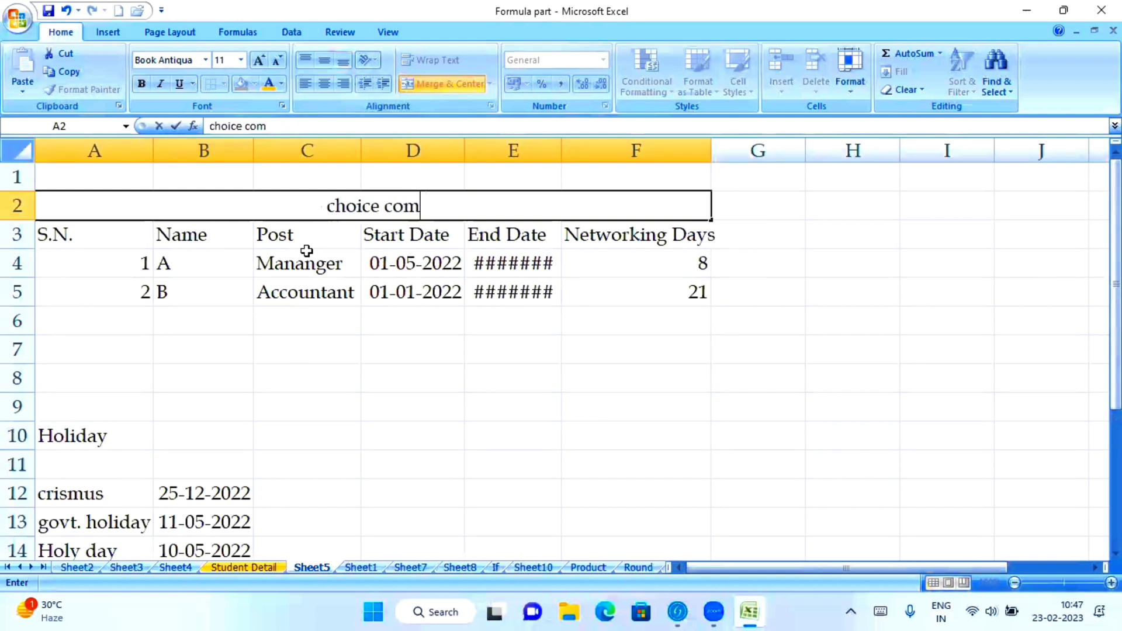
type("puter")
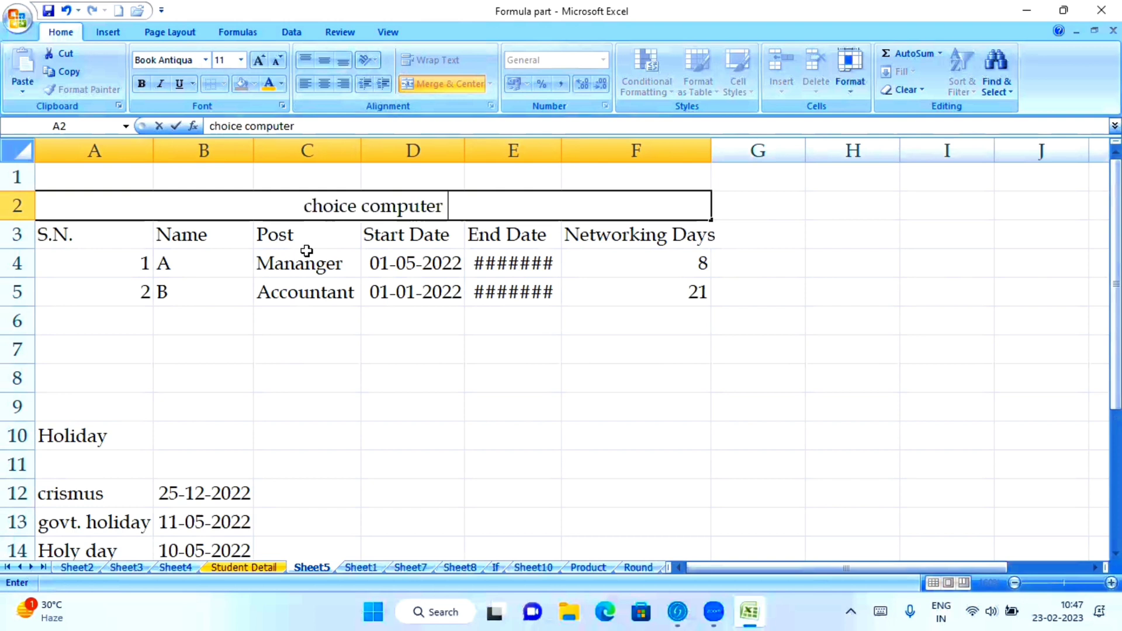
type("'")
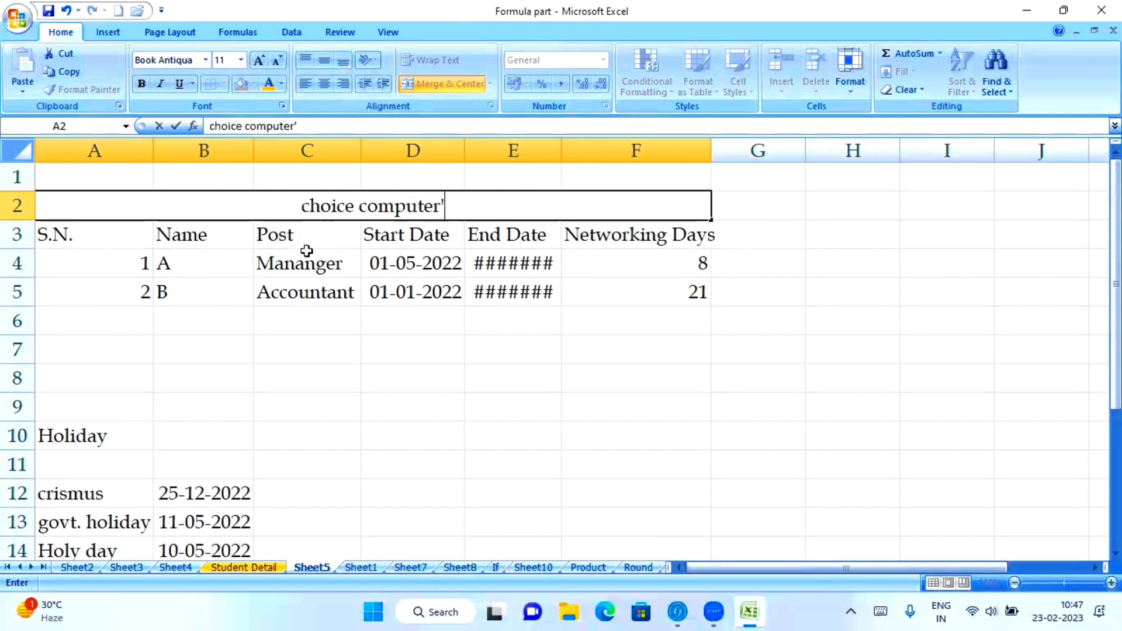
type("s")
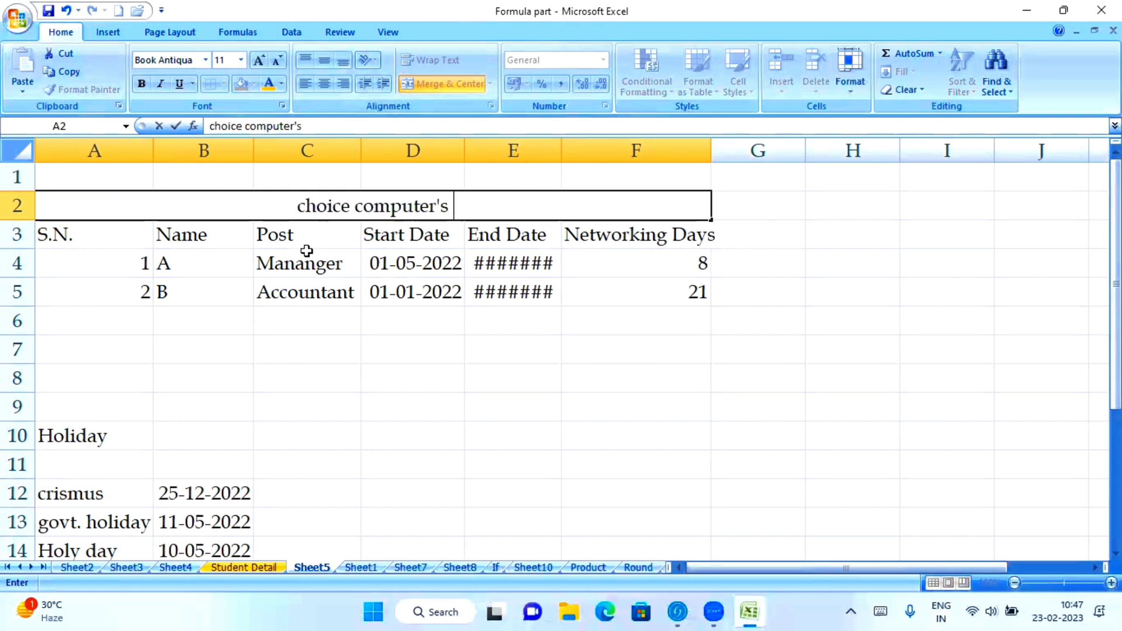
type(" Arang")
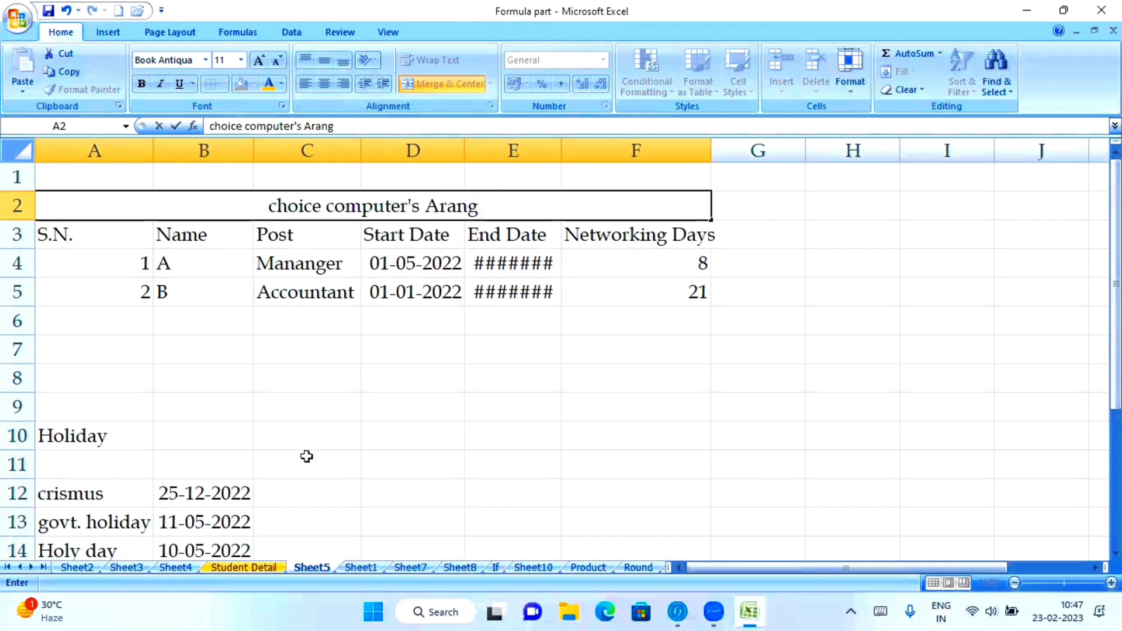
left_click(419, 426)
left_click(408, 208)
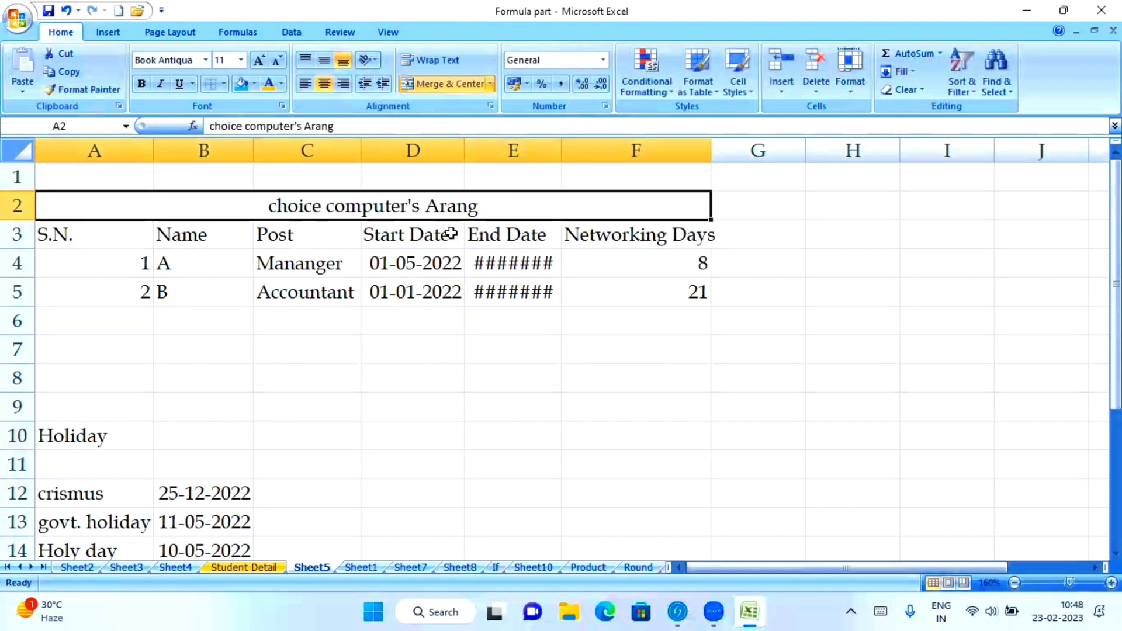
left_click(471, 381)
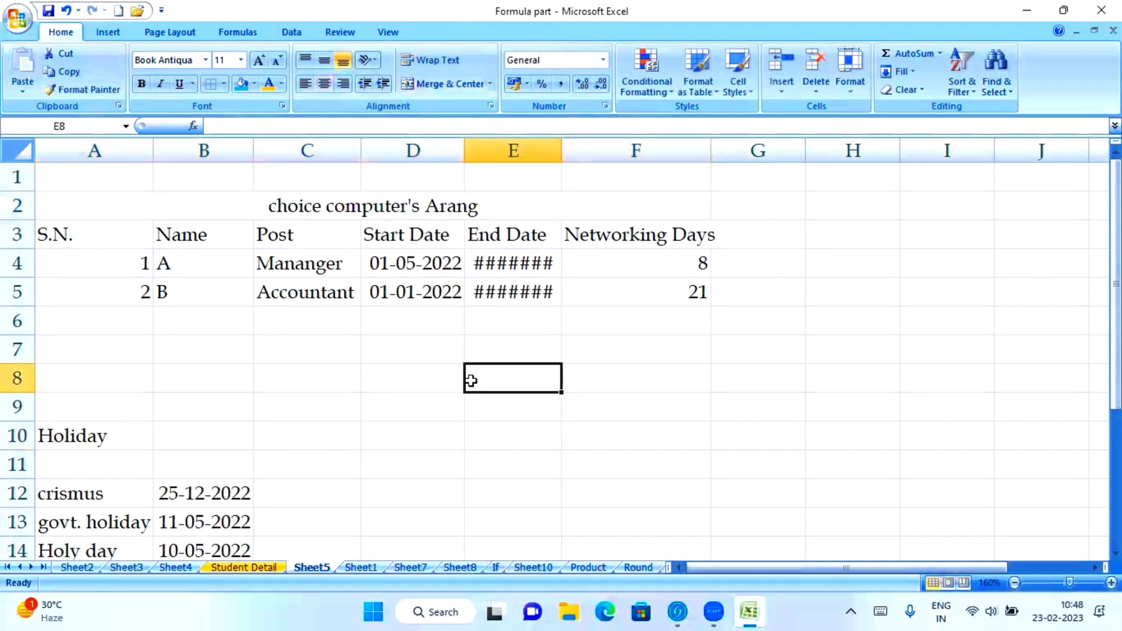
Step: Unmerge the title cell in row 2 and auto-fit column A to the title text
left_click(461, 199)
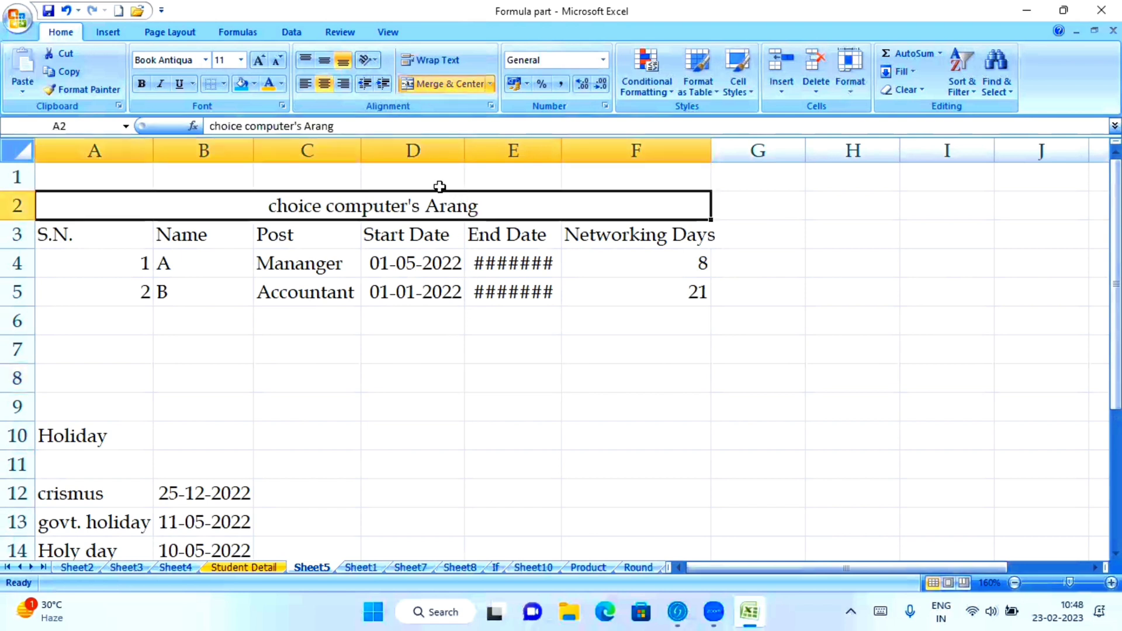
left_click(435, 87)
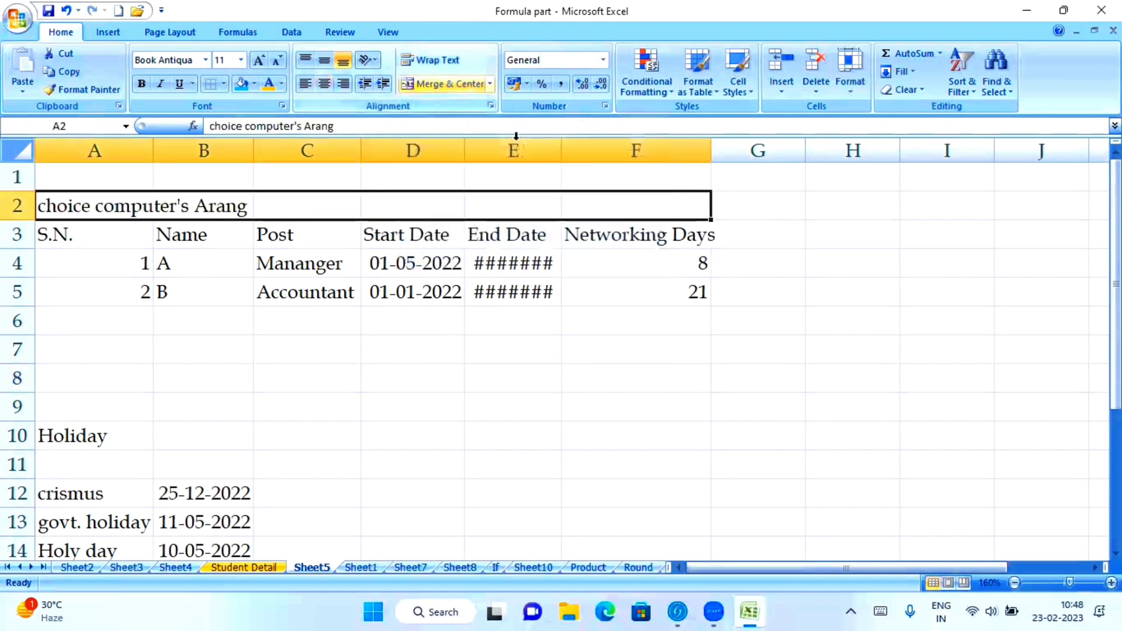
left_click(740, 428)
left_click(109, 212)
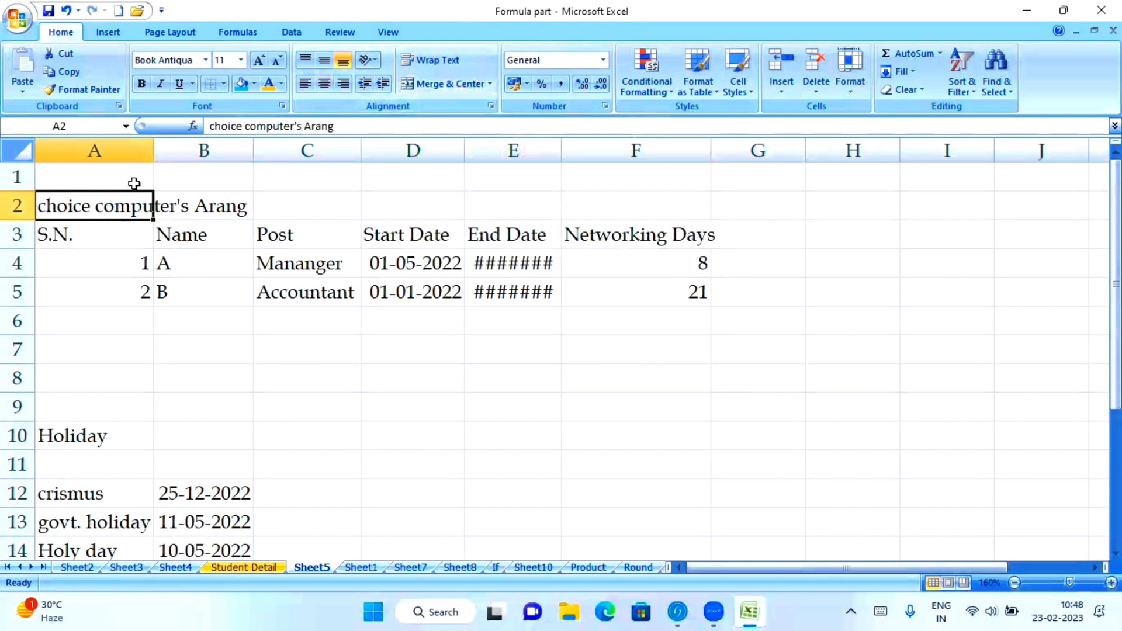
double_click(154, 151)
left_click(343, 382)
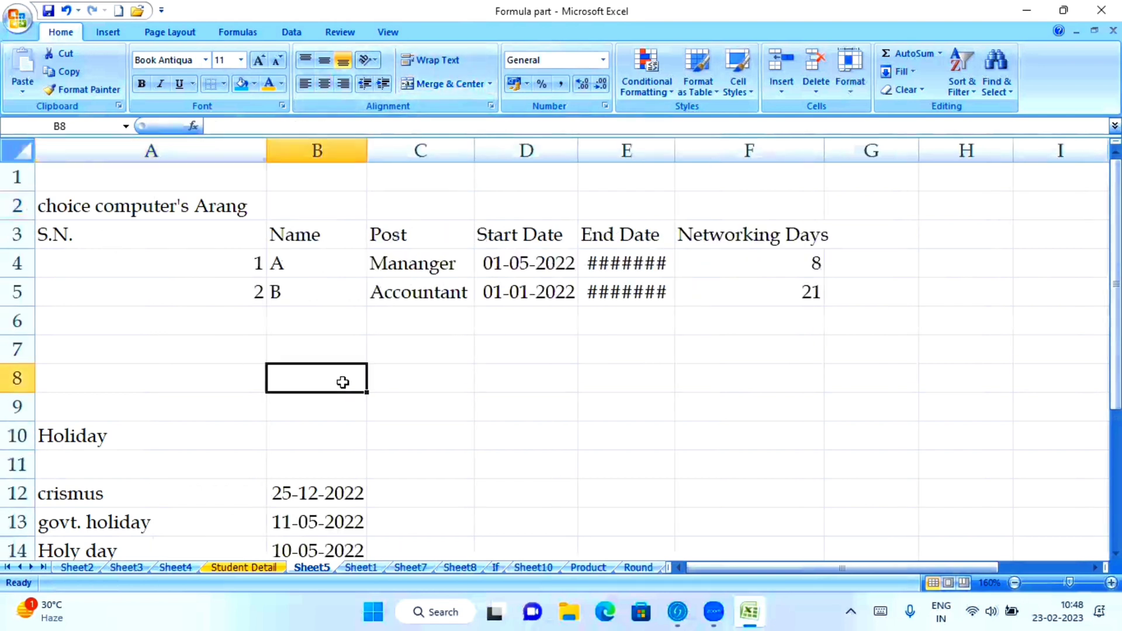
left_click(234, 209)
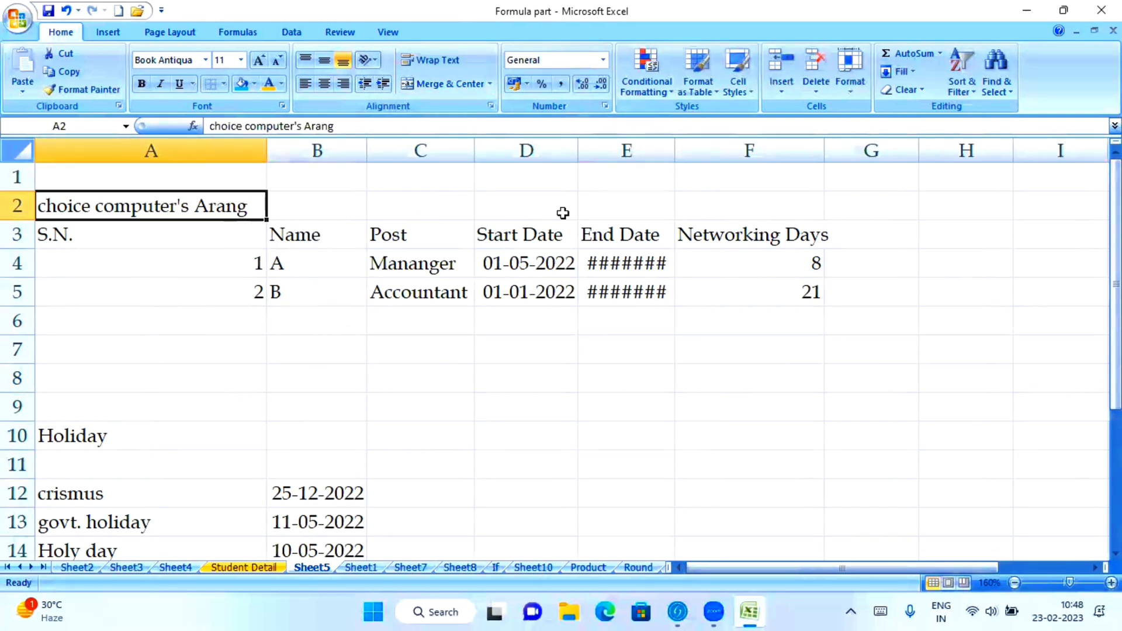
Step: Merge and center the title across cells A2 to F2 again
left_click(426, 289)
left_click_drag(263, 204, 723, 203)
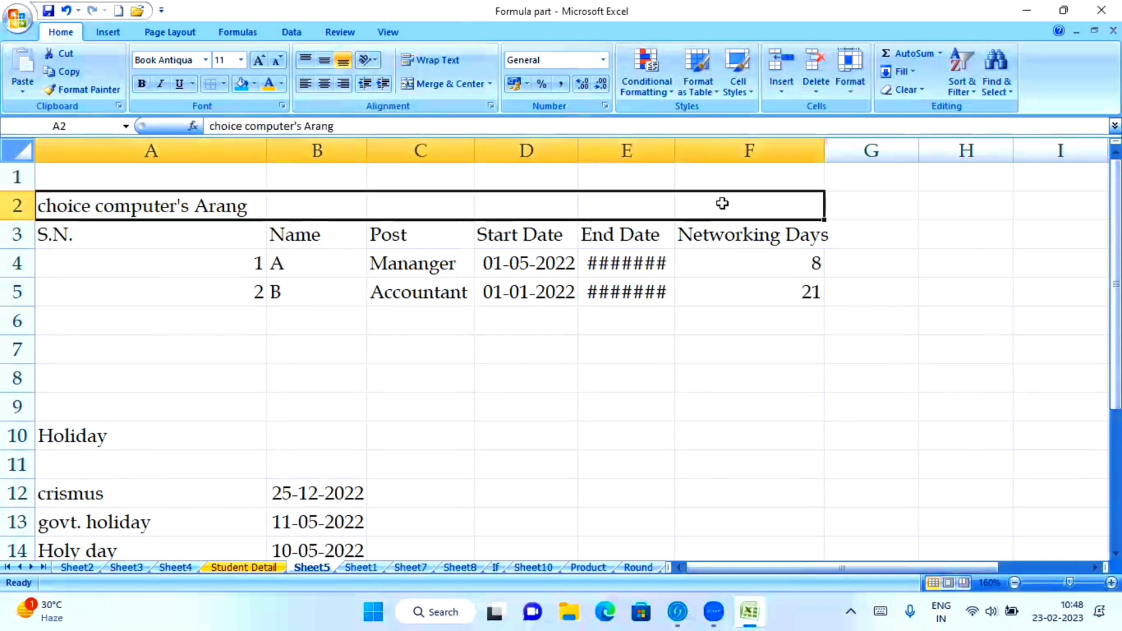
left_click(444, 87)
left_click(525, 402)
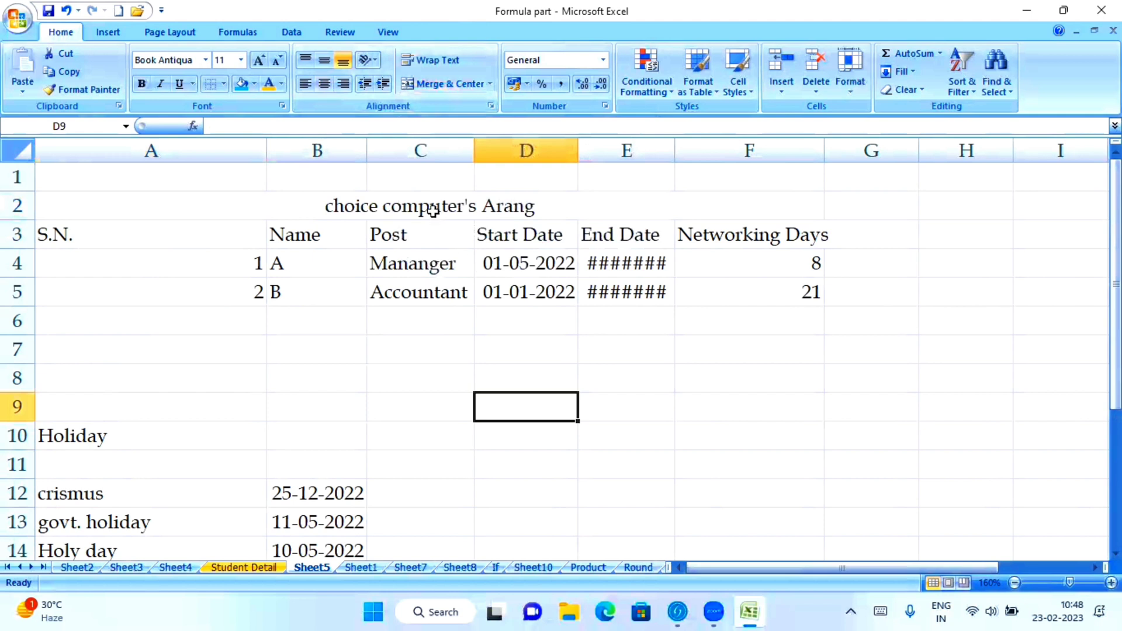
Step: Adjust the widths of columns B to F to fit their contents and narrow column A to the serial numbers
double_click(263, 151)
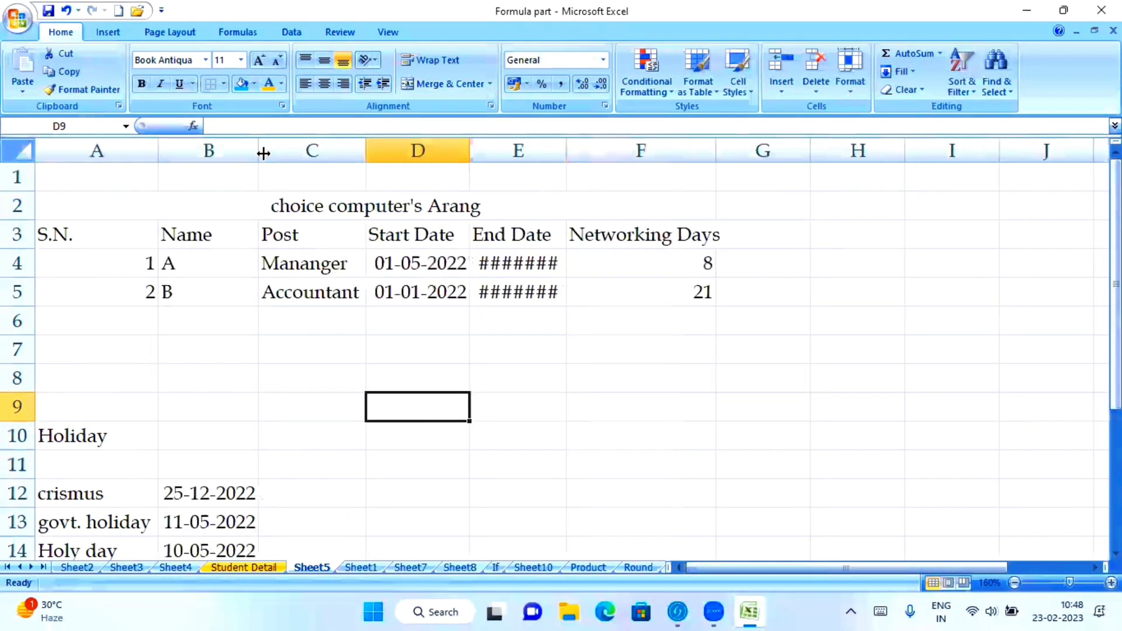
double_click(258, 151)
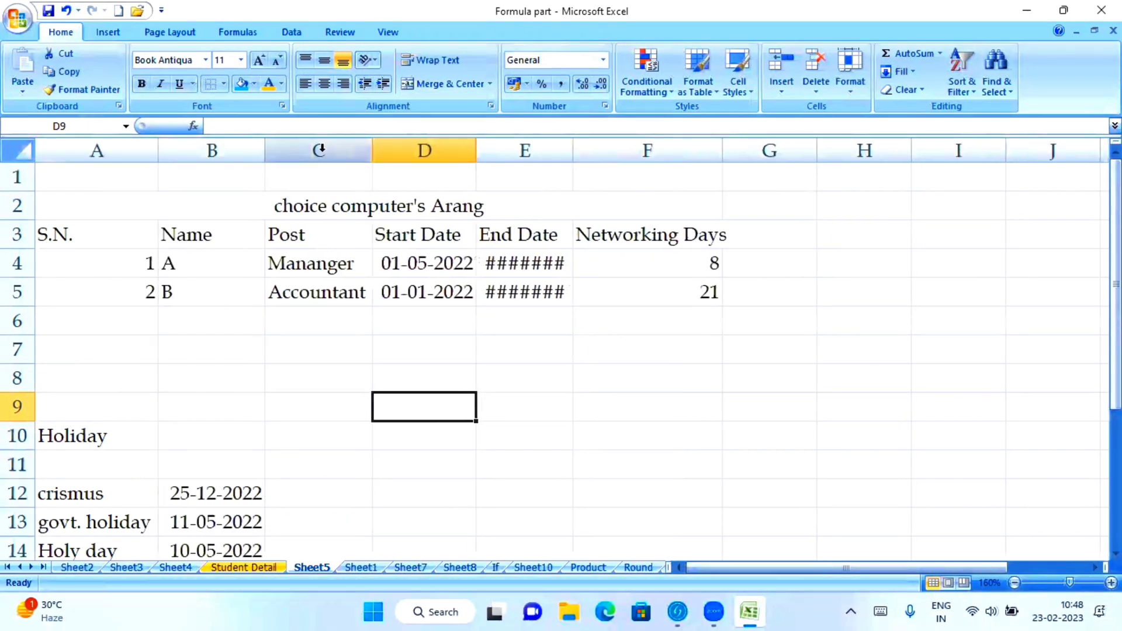
left_click_drag(370, 151, 375, 151)
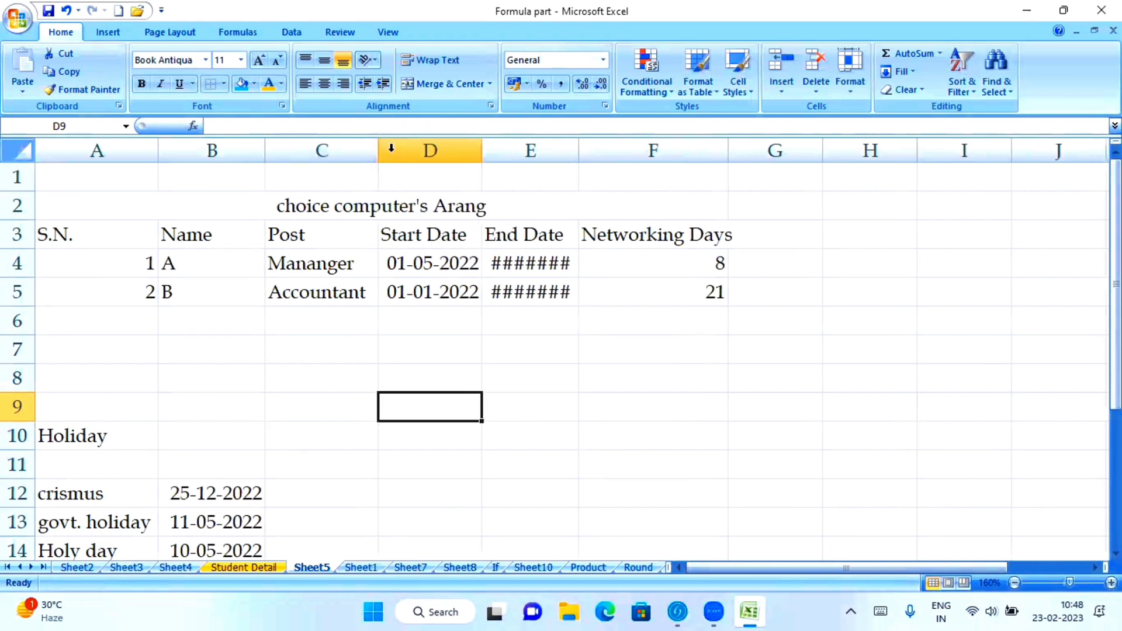
left_click_drag(482, 151, 486, 151)
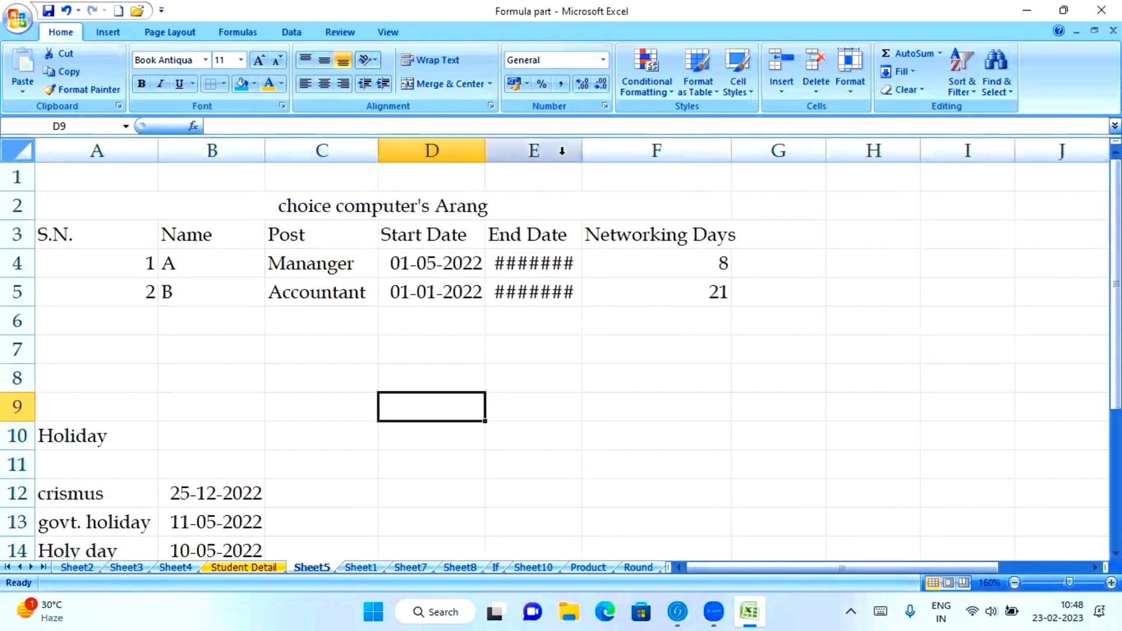
double_click(582, 152)
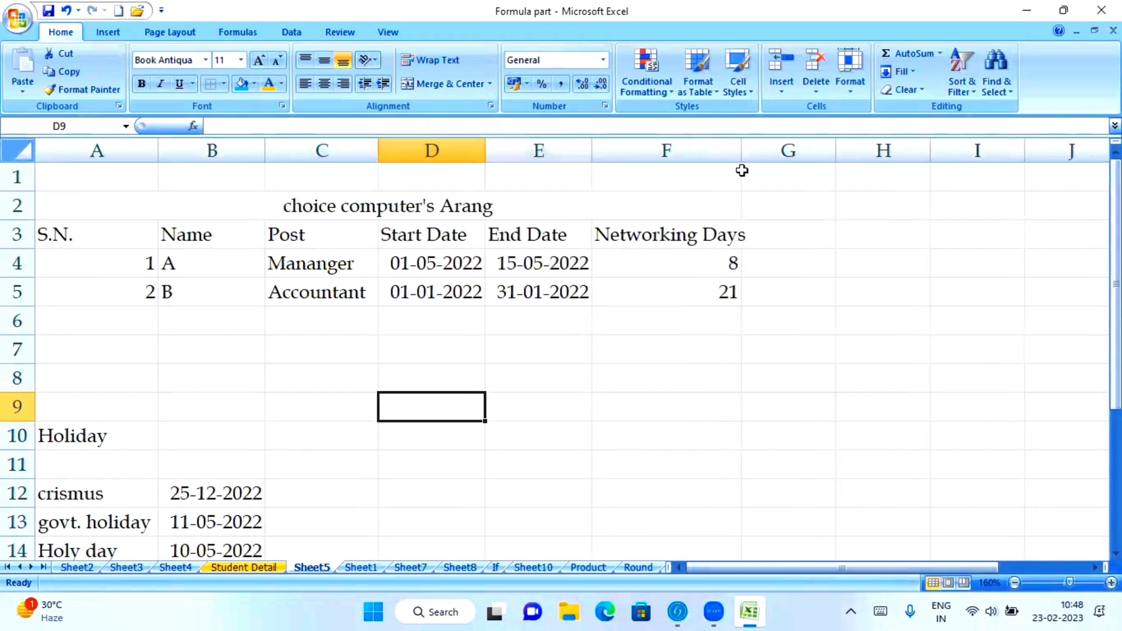
double_click(742, 151)
left_click(804, 374)
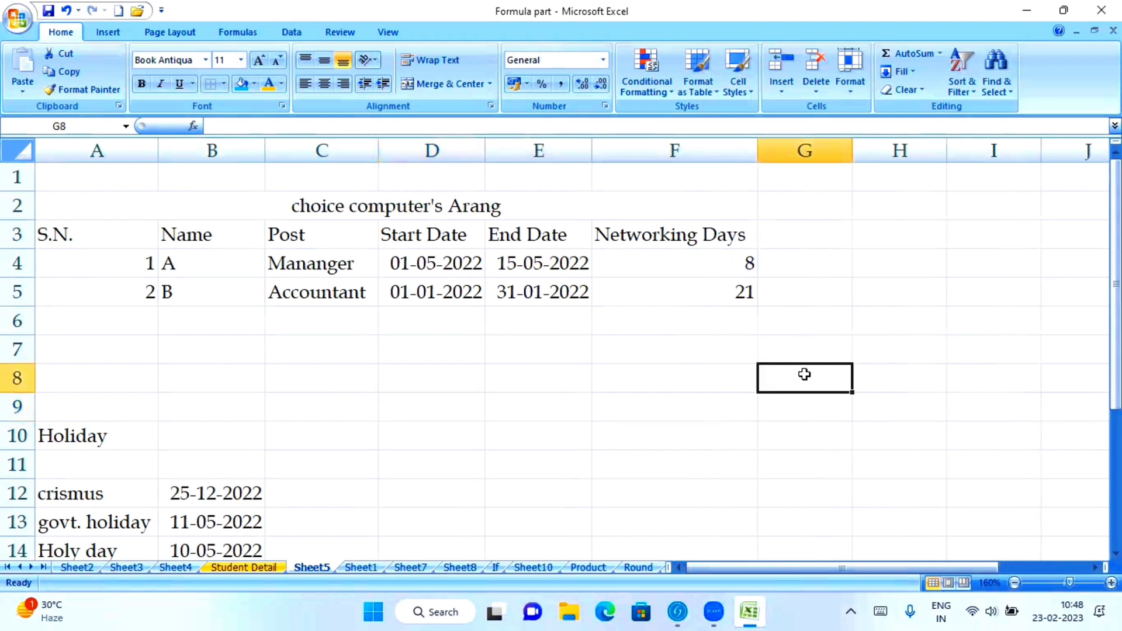
left_click_drag(160, 153, 88, 151)
left_click(204, 385)
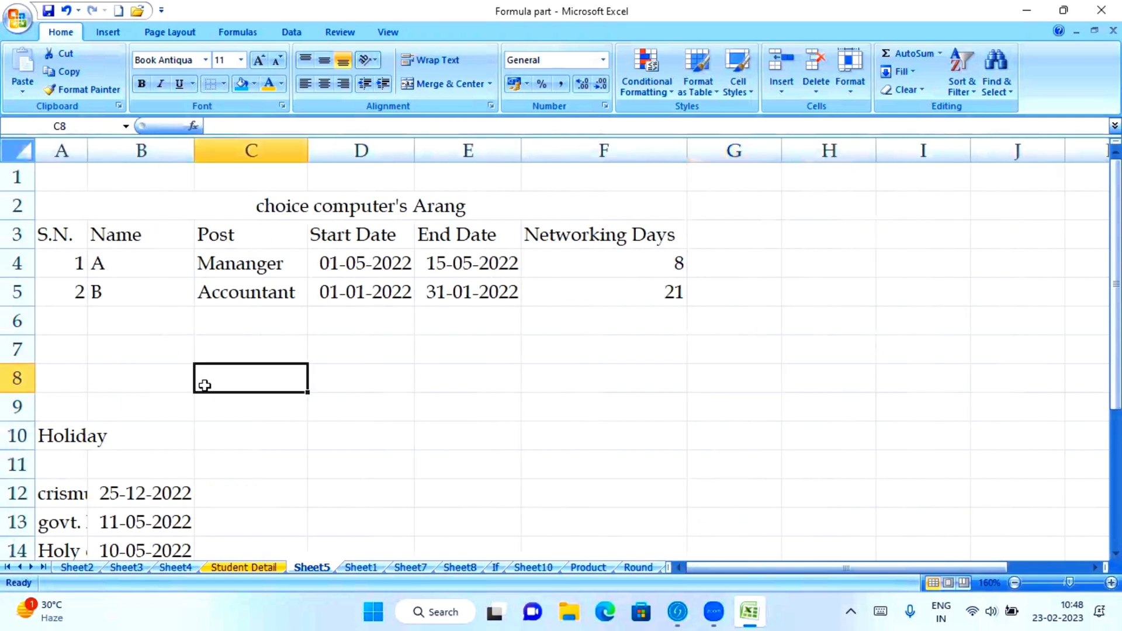
Step: Give the merged title in row 2 a yellow font color and a light blue fill
left_click(504, 206)
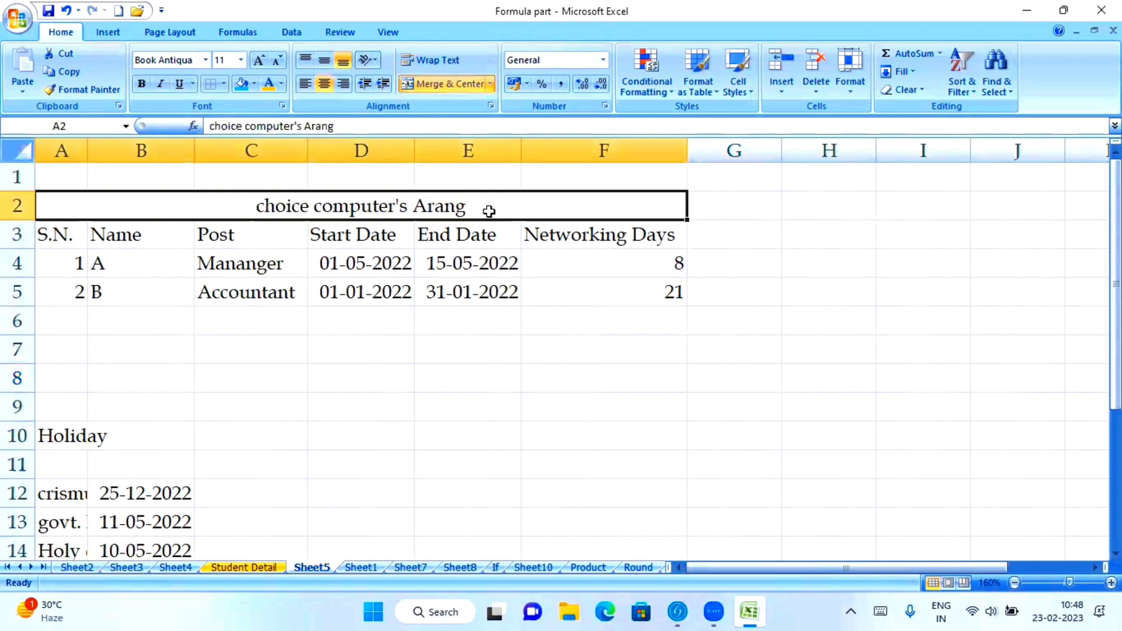
left_click(270, 83)
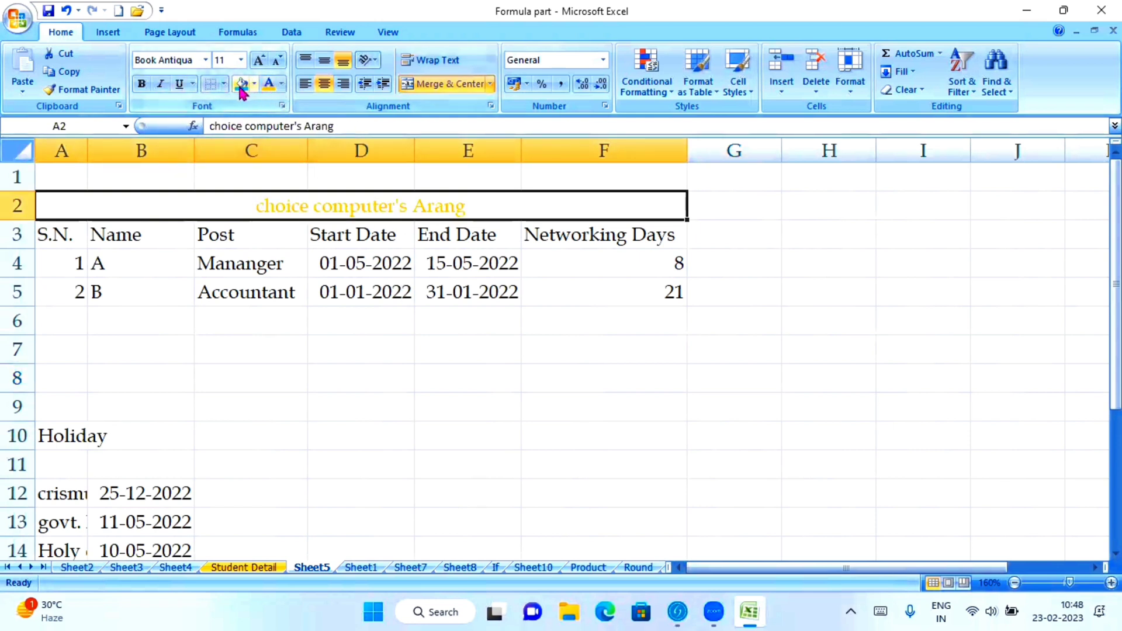
left_click(241, 85)
left_click(447, 425)
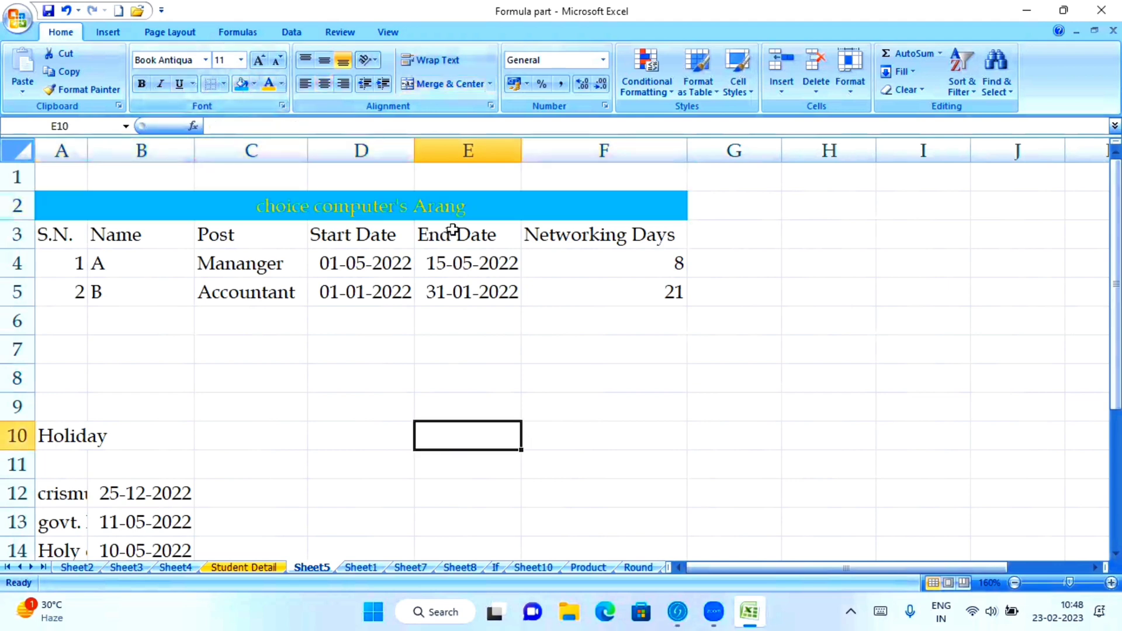